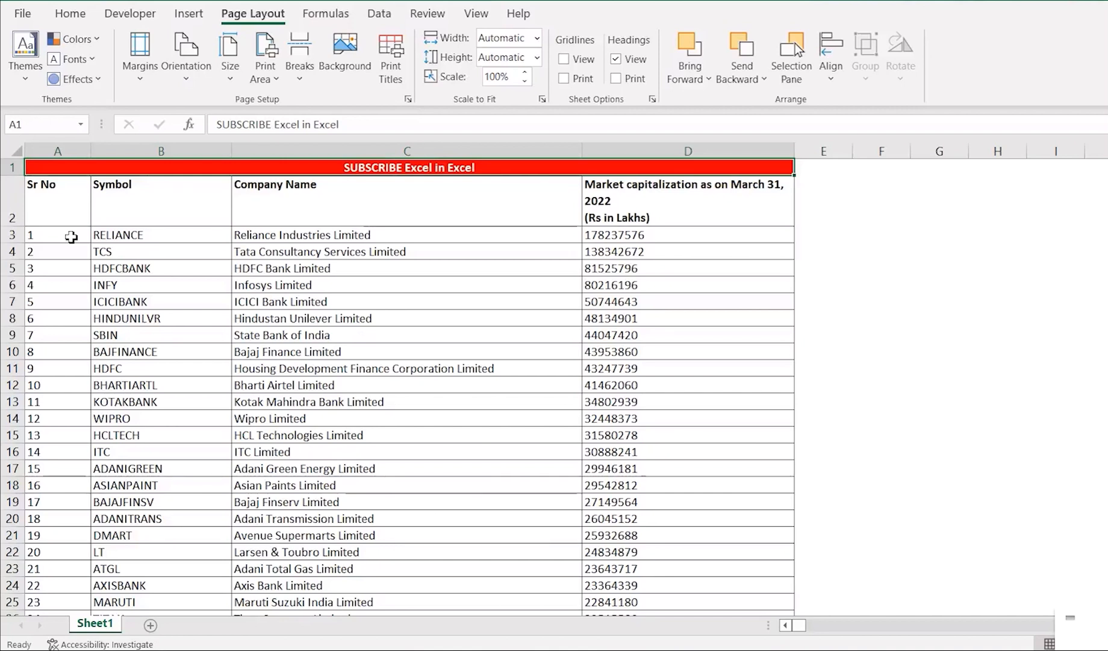
Show the print preview of the company list and return to the worksheet.
key(Down)
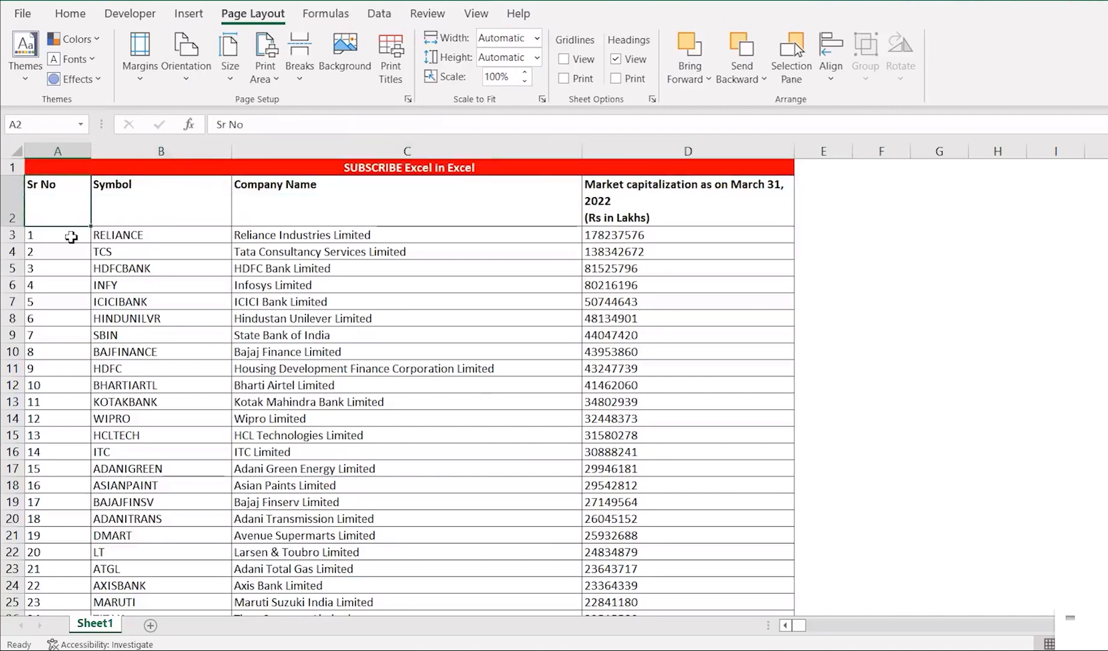
key(Up)
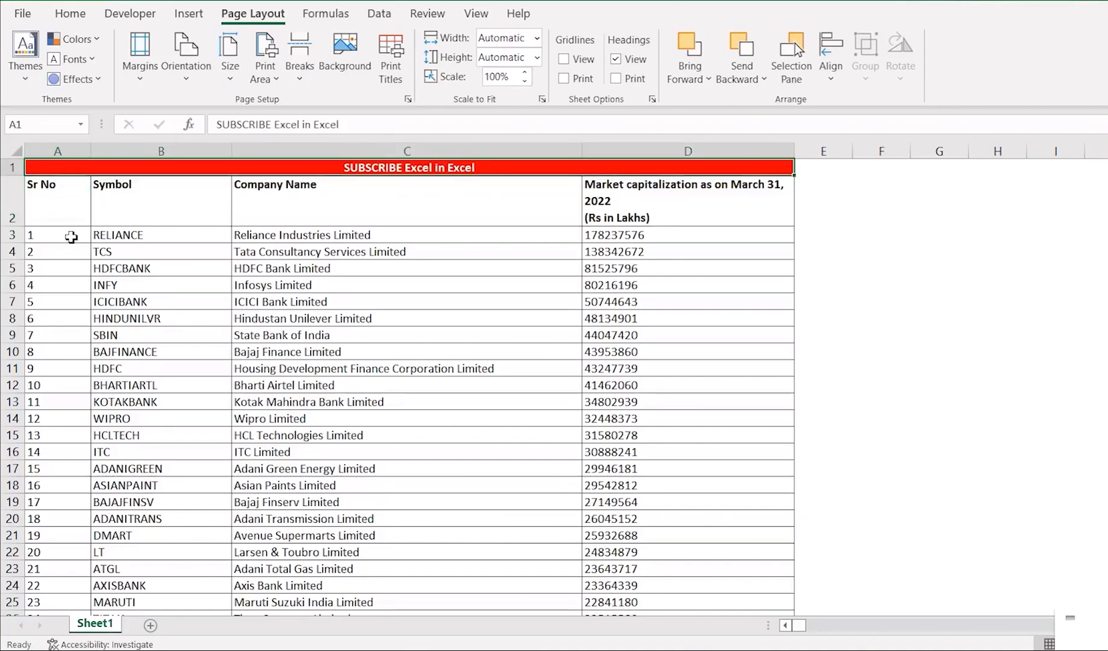
key(ctrl+p)
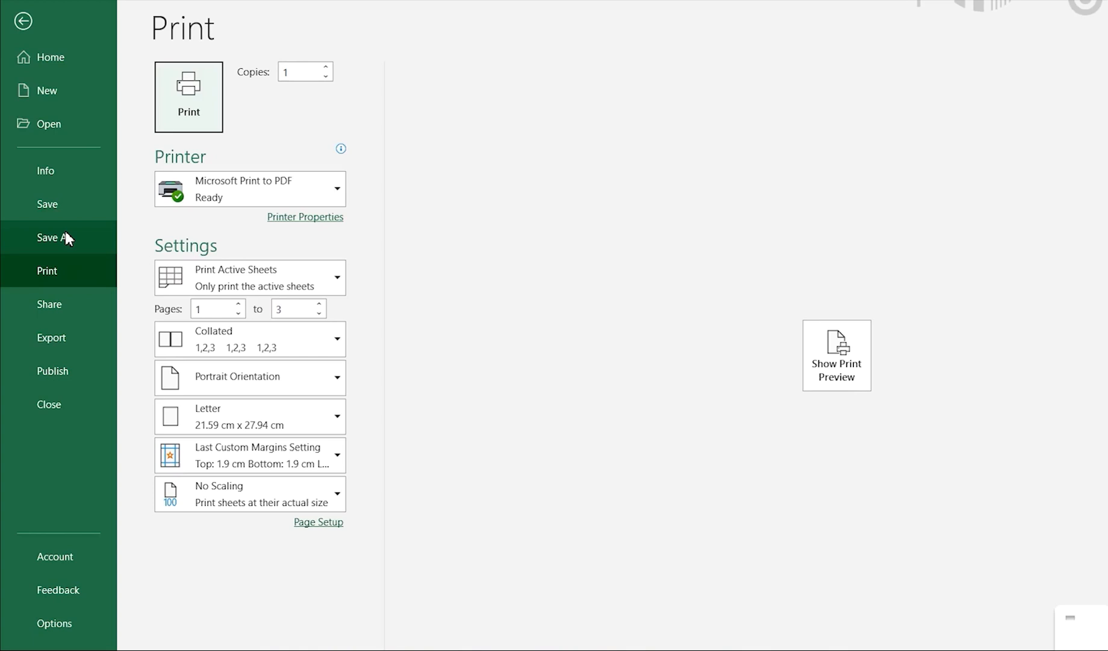
key(Escape)
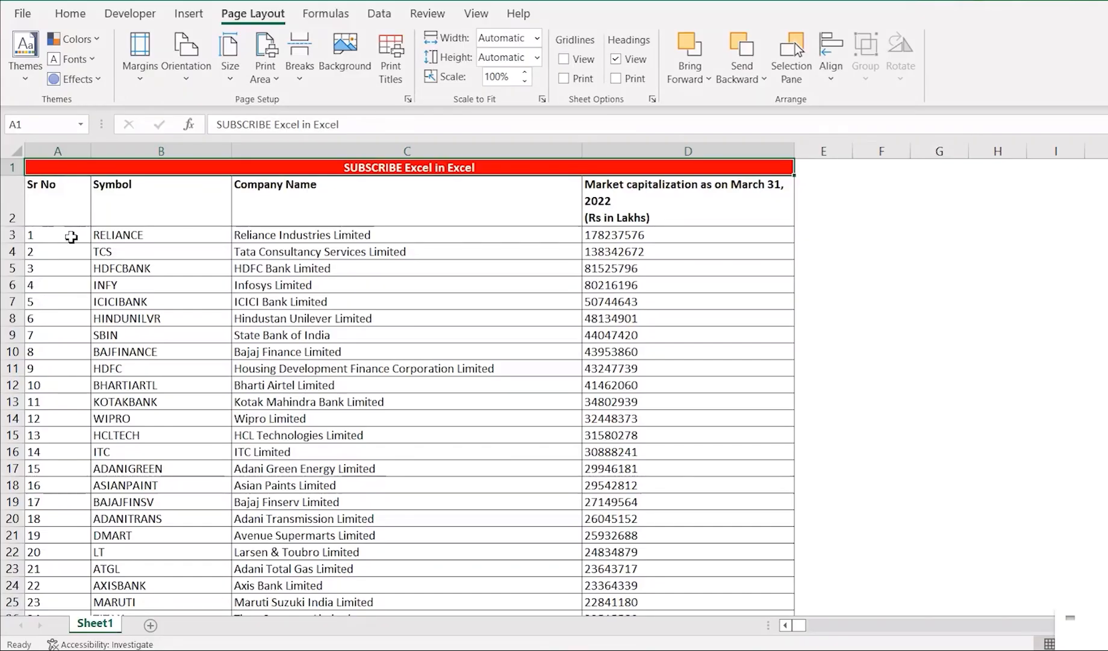
click(21, 15)
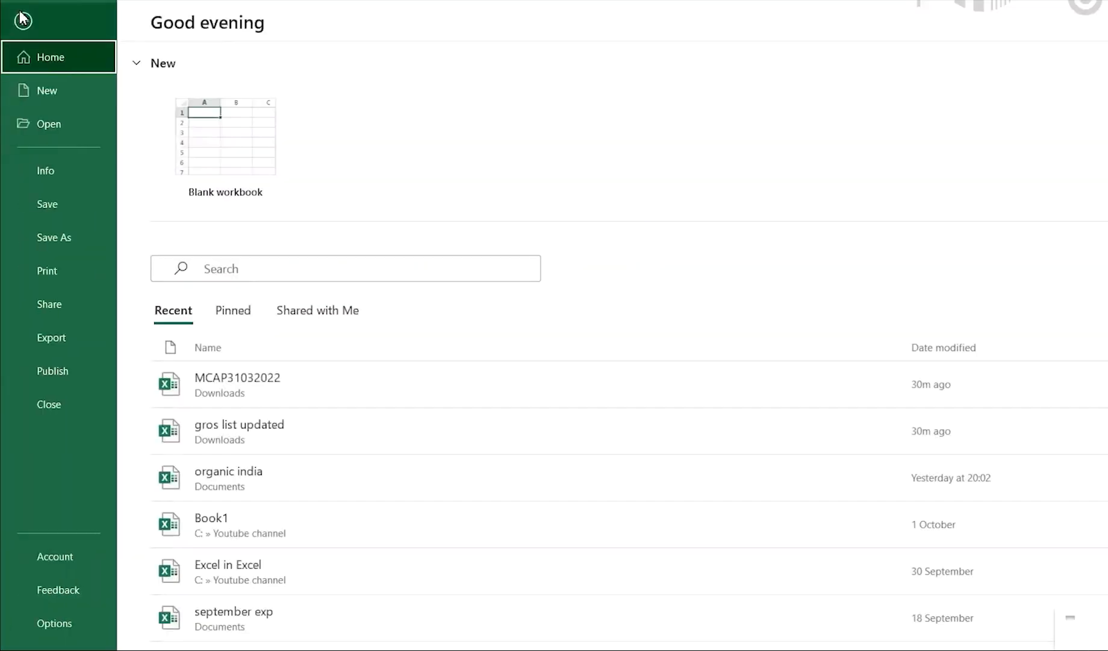
click(51, 283)
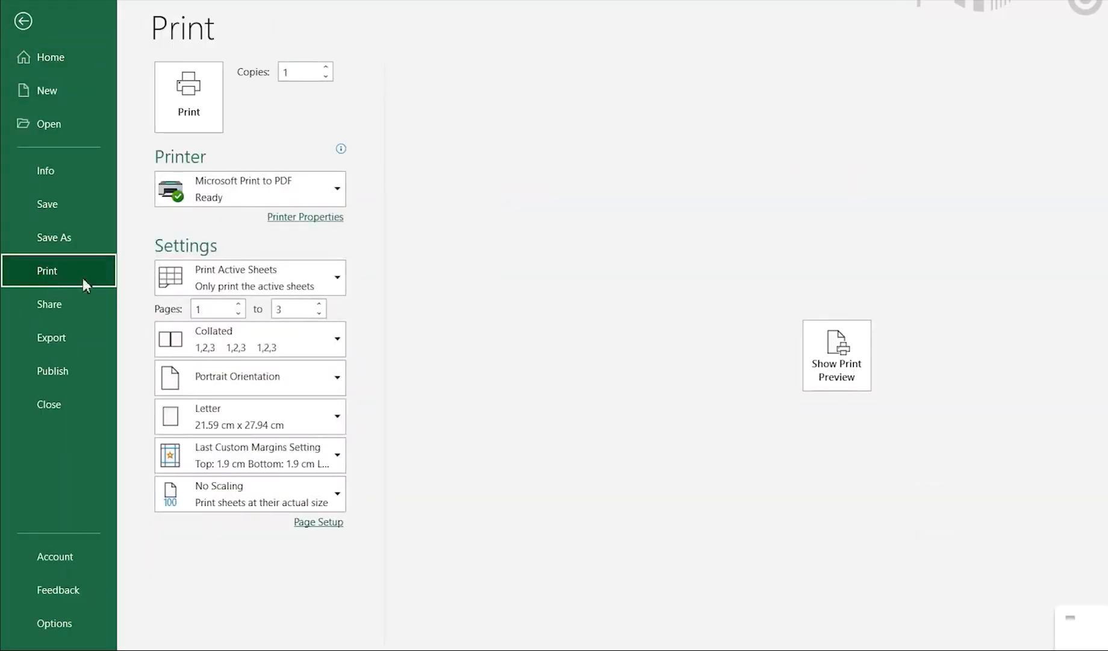
click(832, 370)
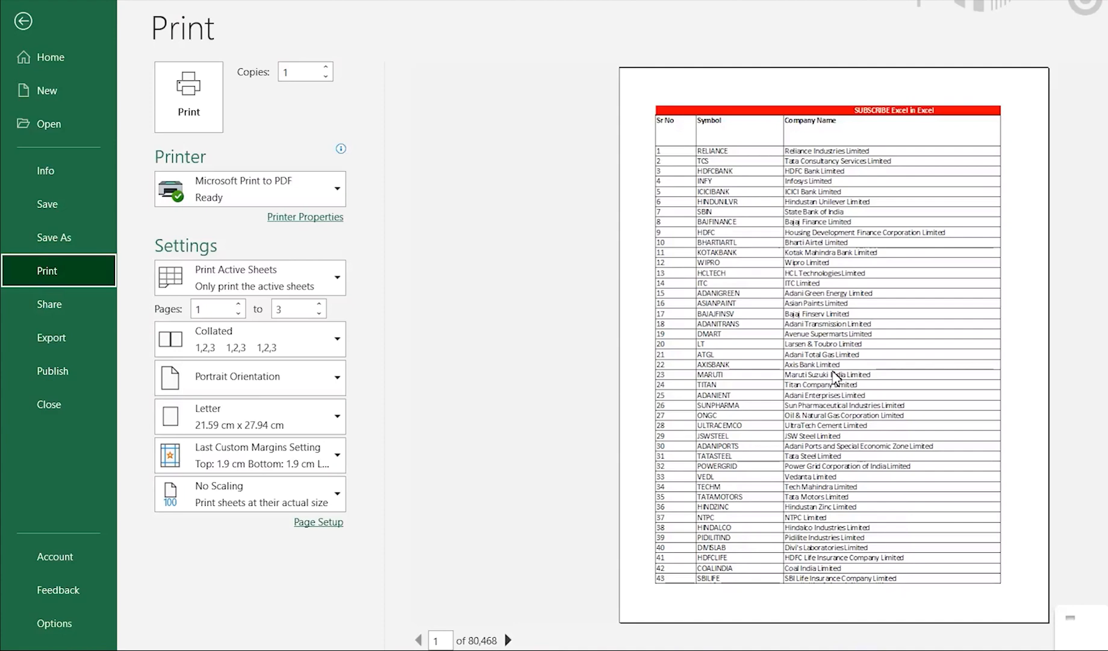
key(Escape)
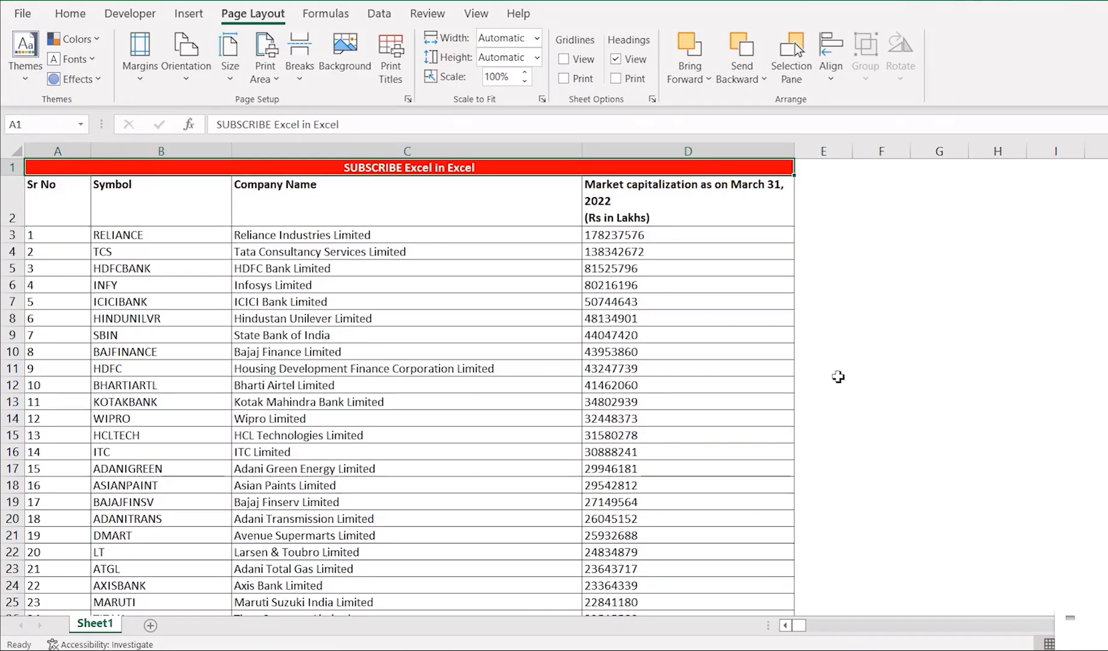
Page through the first seven pages of the print preview to check whether the header rows repeat, and return to the sheet.
key(Down)
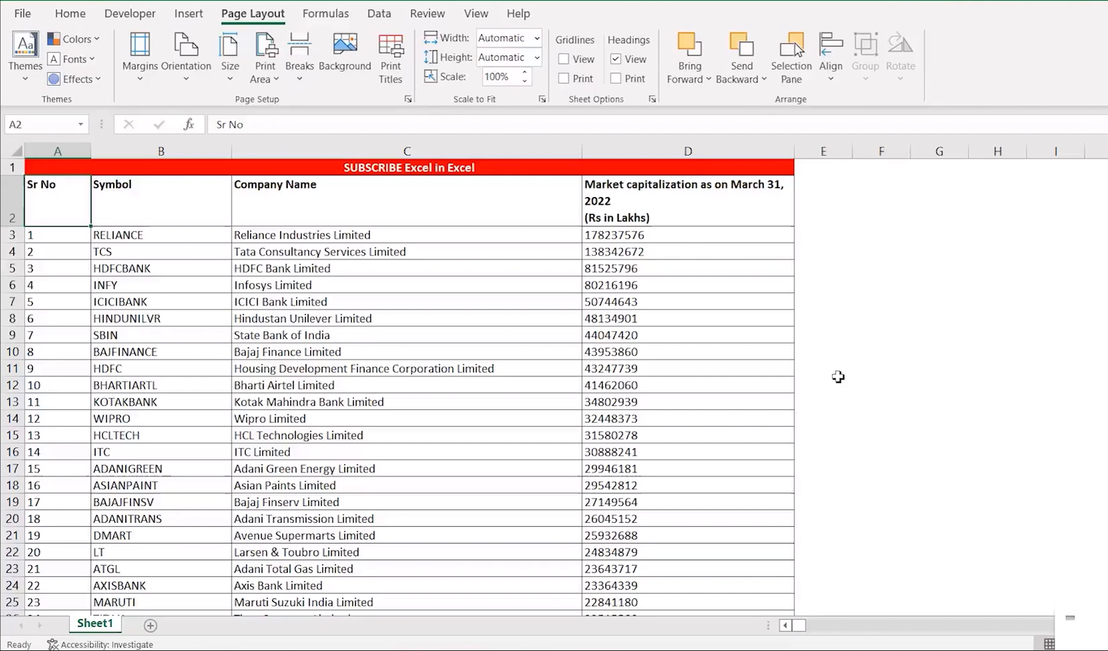
key(ctrl+p)
click(836, 353)
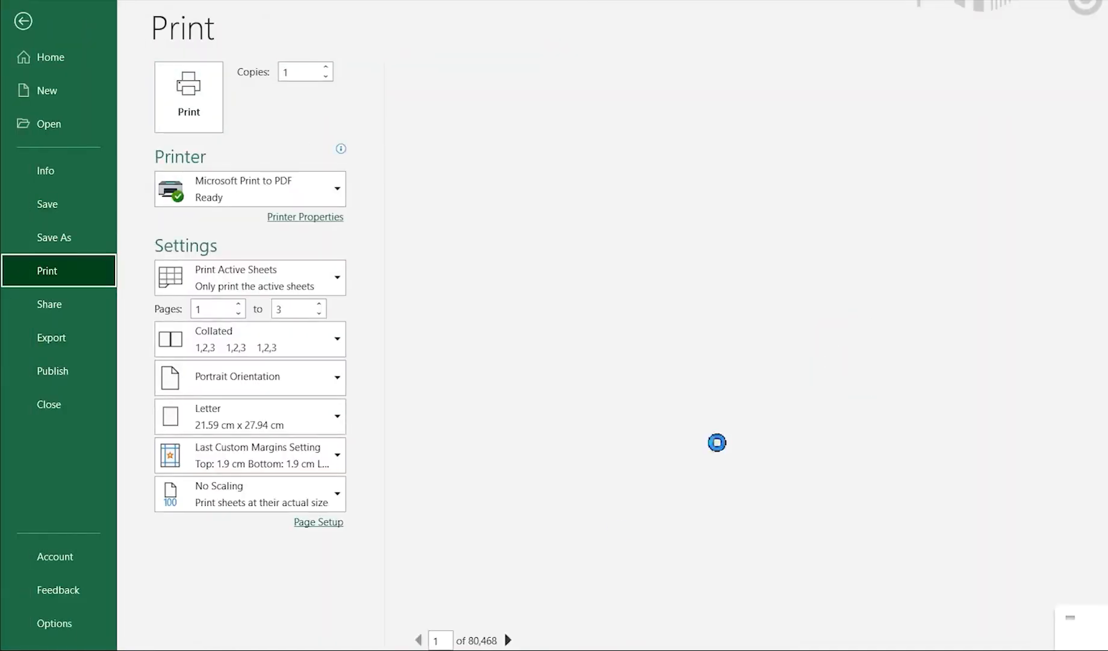
click(507, 639)
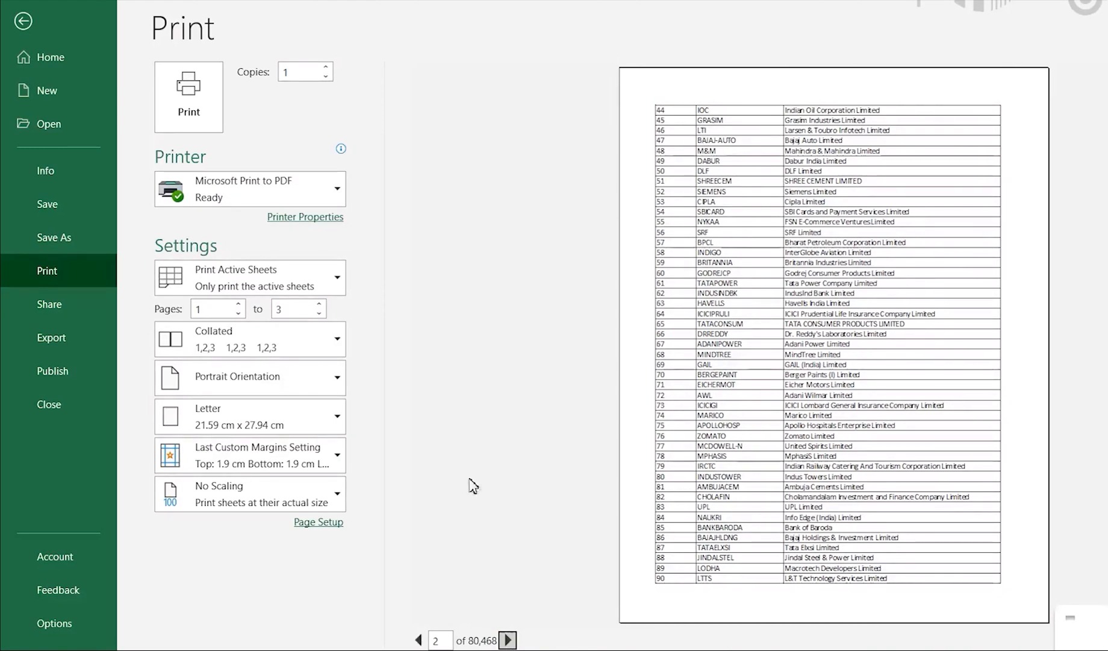
click(507, 639)
click(508, 640)
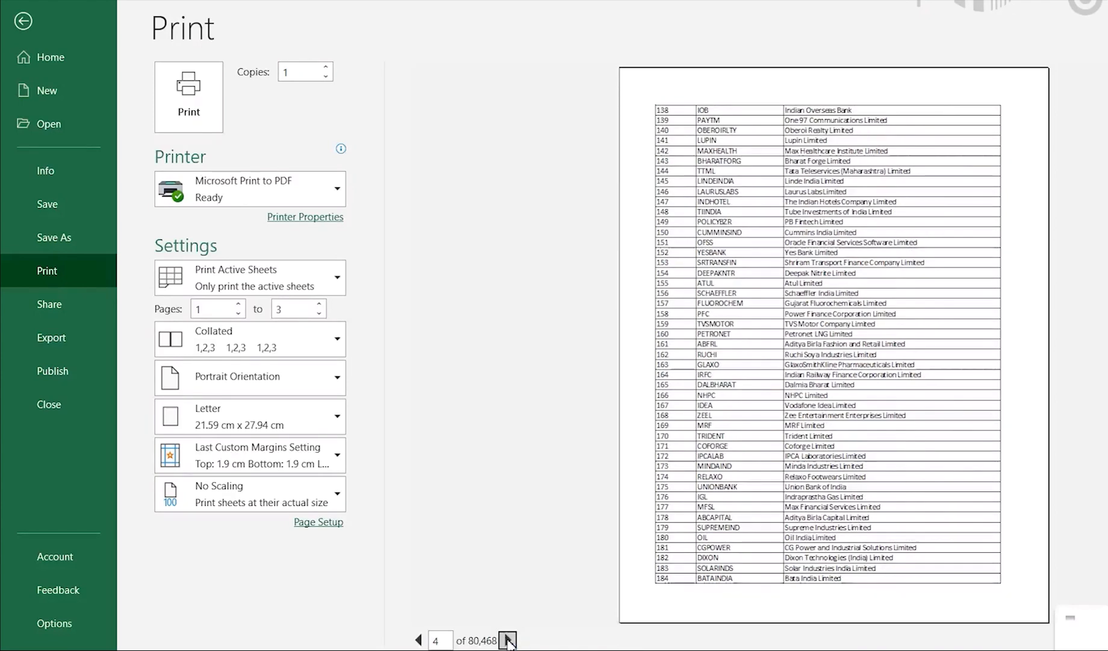
click(508, 639)
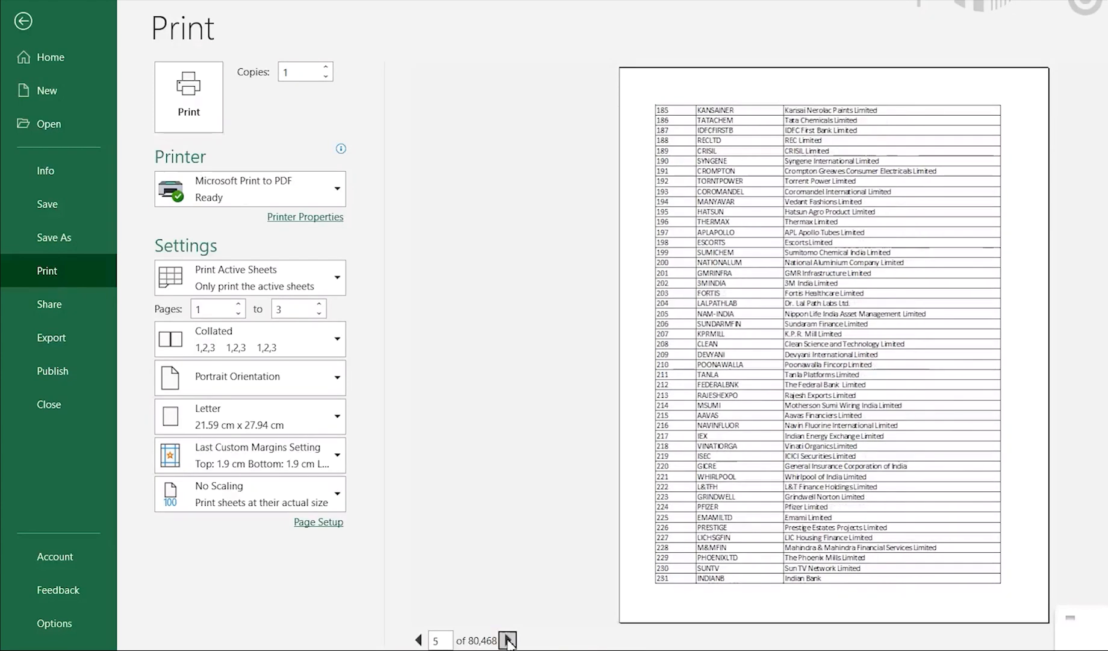
click(507, 640)
click(508, 640)
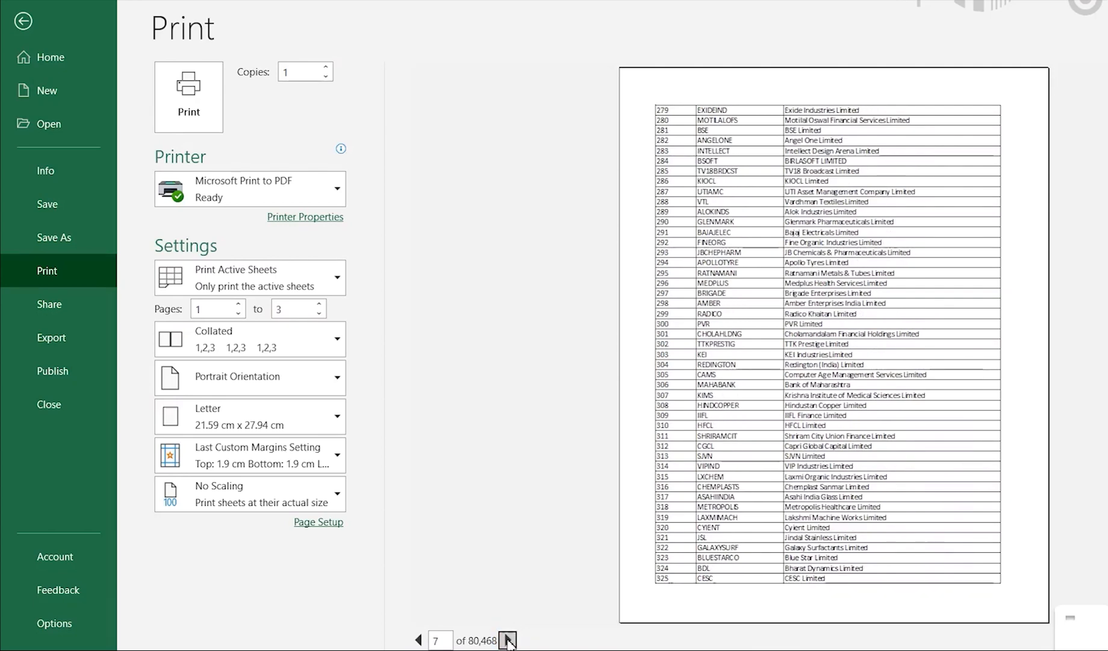
key(Escape)
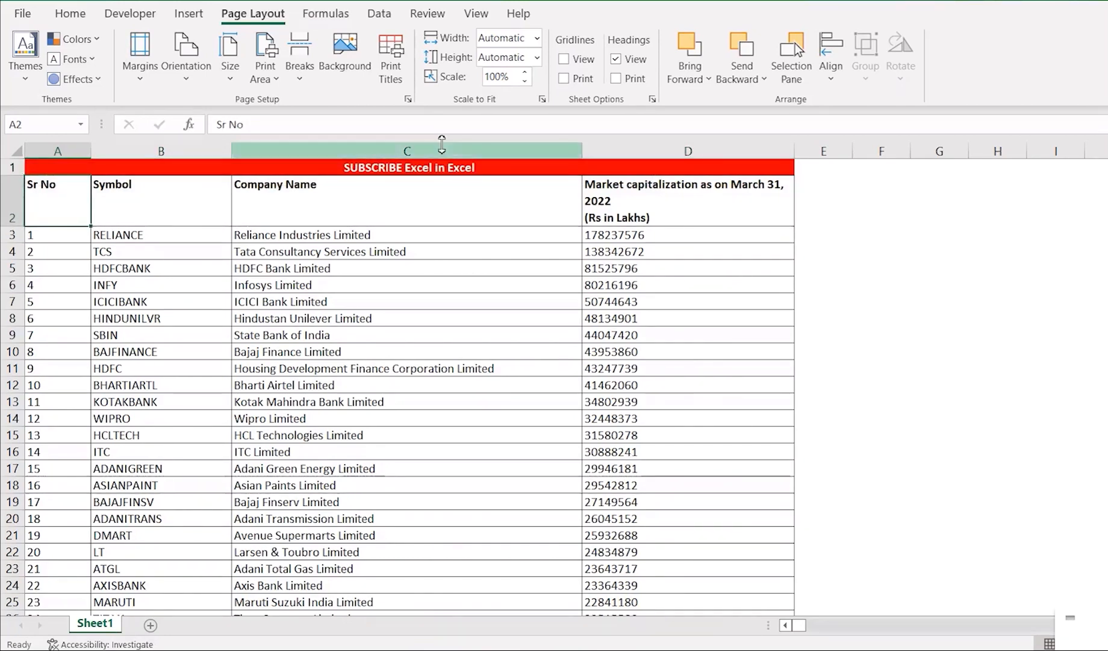
Set the title and header rows $1:$2 as print titles repeating at the top of every printed page.
click(396, 79)
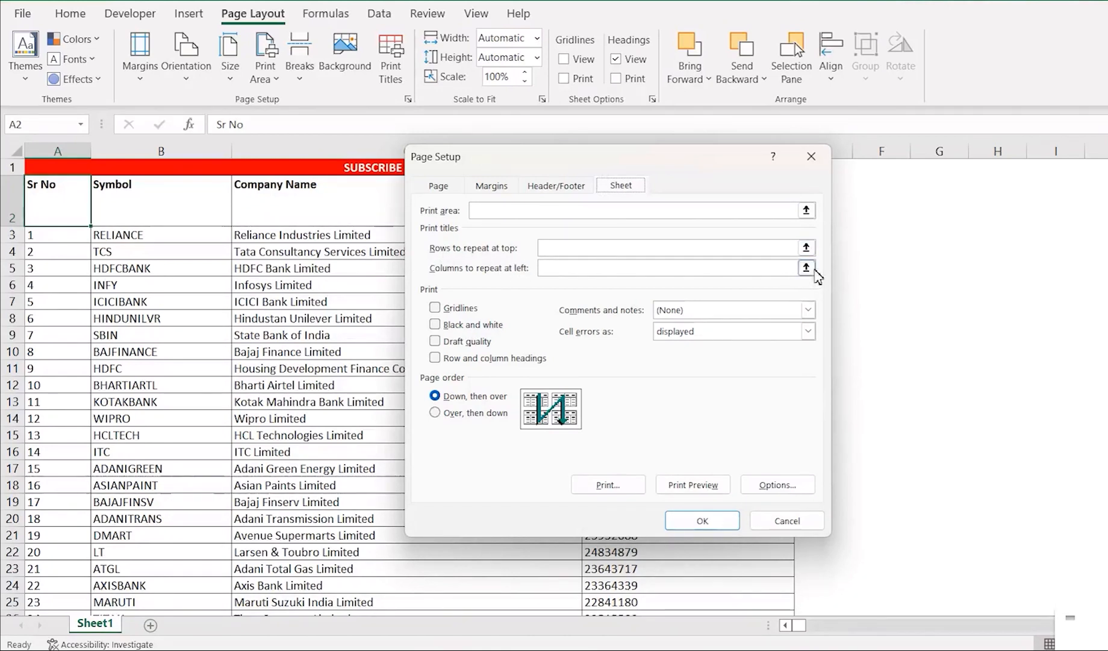
click(807, 248)
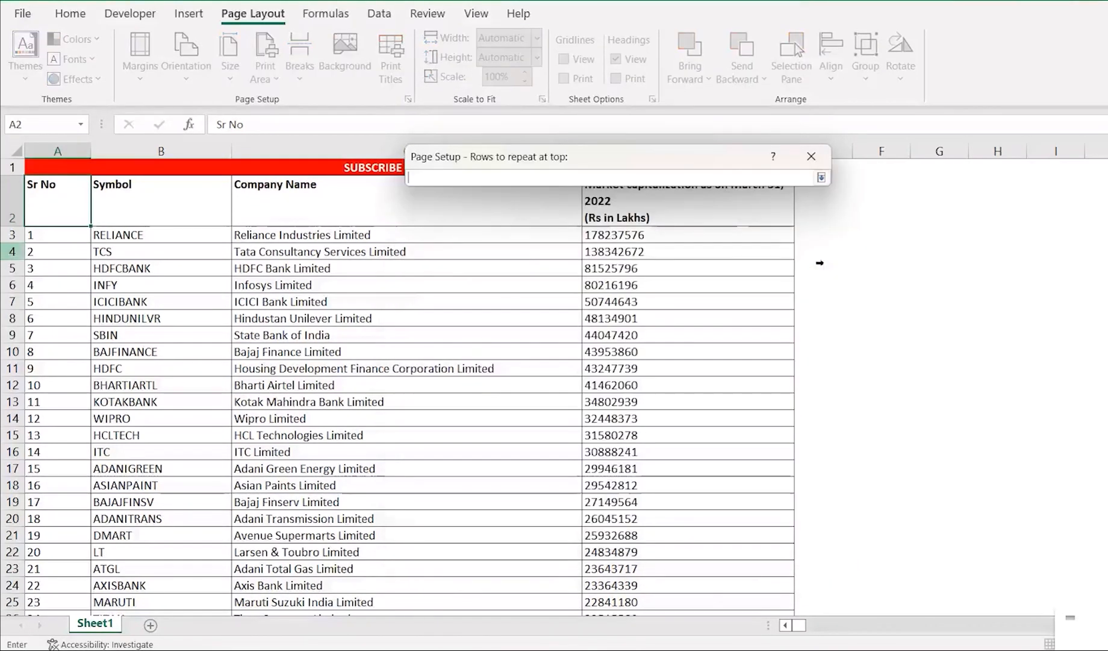
mouse_move(60, 169)
mouse_down()
mouse_move(55, 178)
mouse_move(70, 184)
mouse_up()
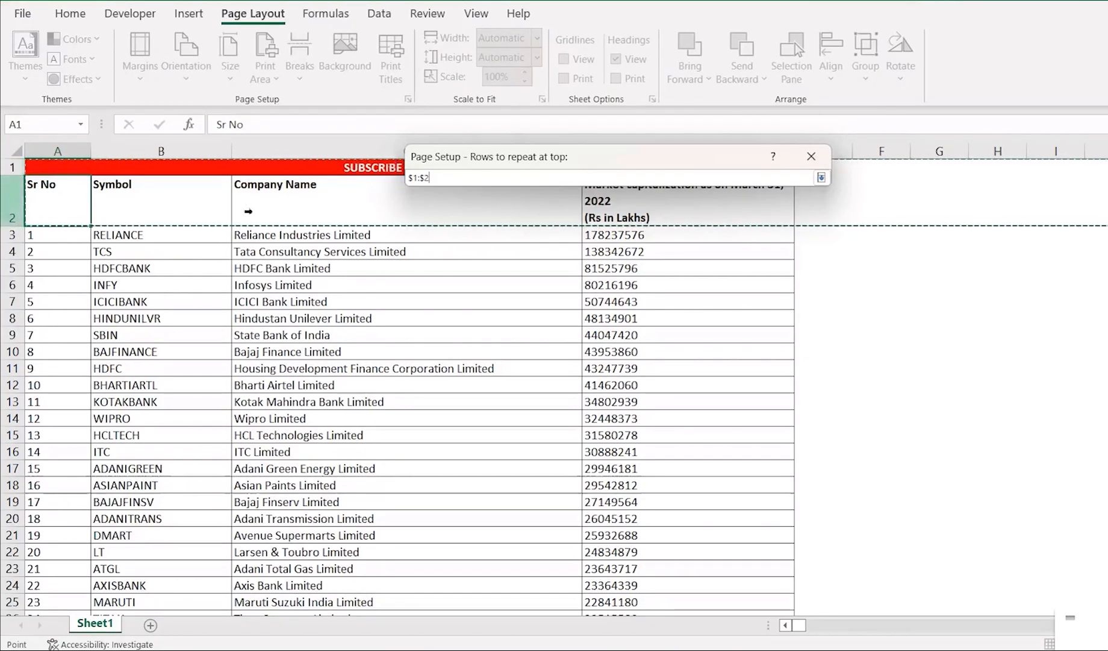
click(821, 178)
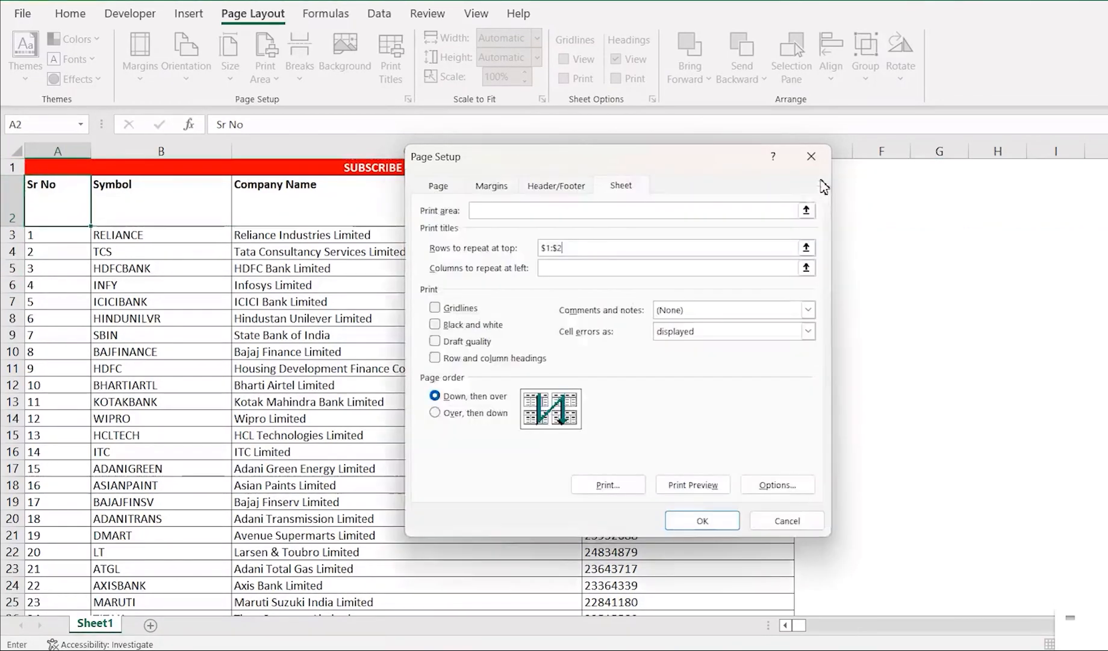
click(703, 523)
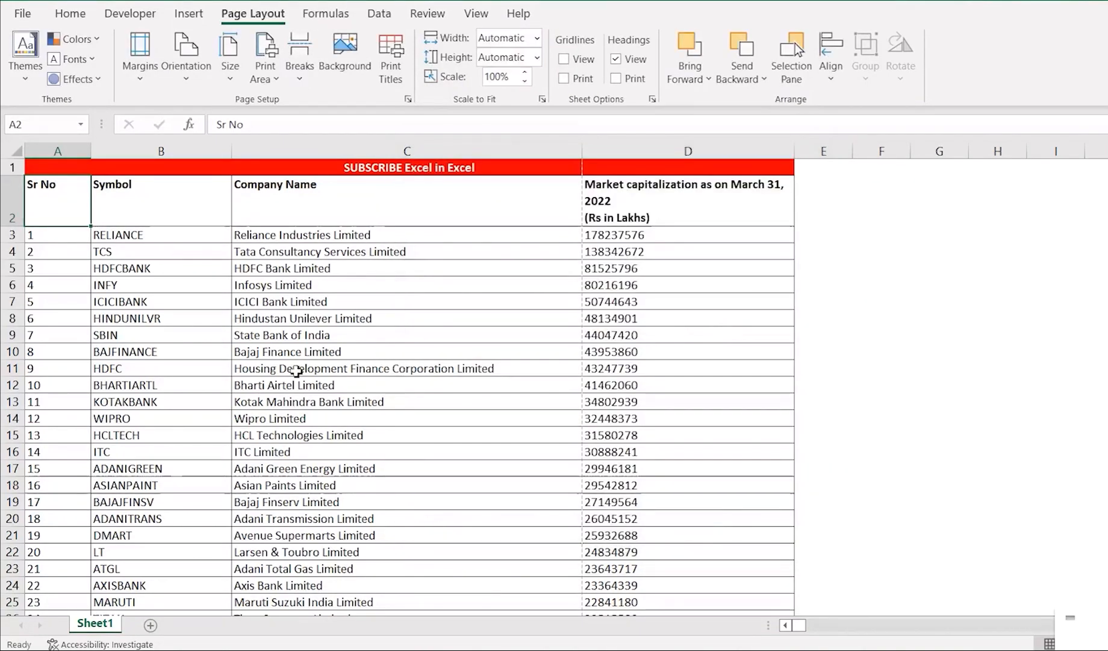
Page through the print preview to check the repeated title and header rows on the following pages.
key(ctrl+p)
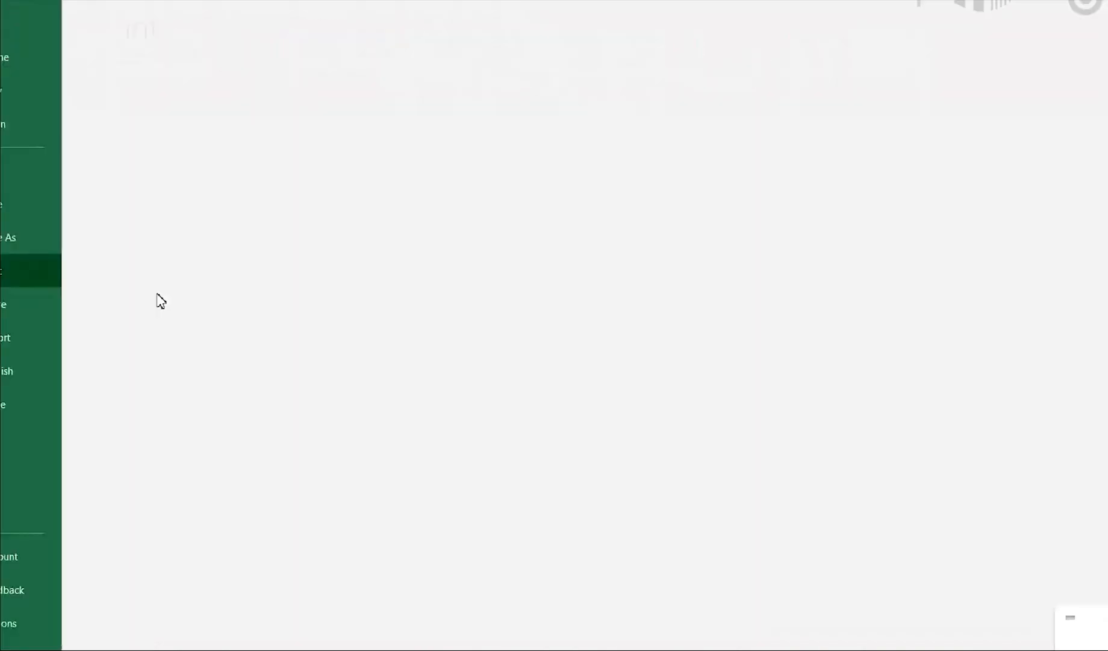
click(818, 368)
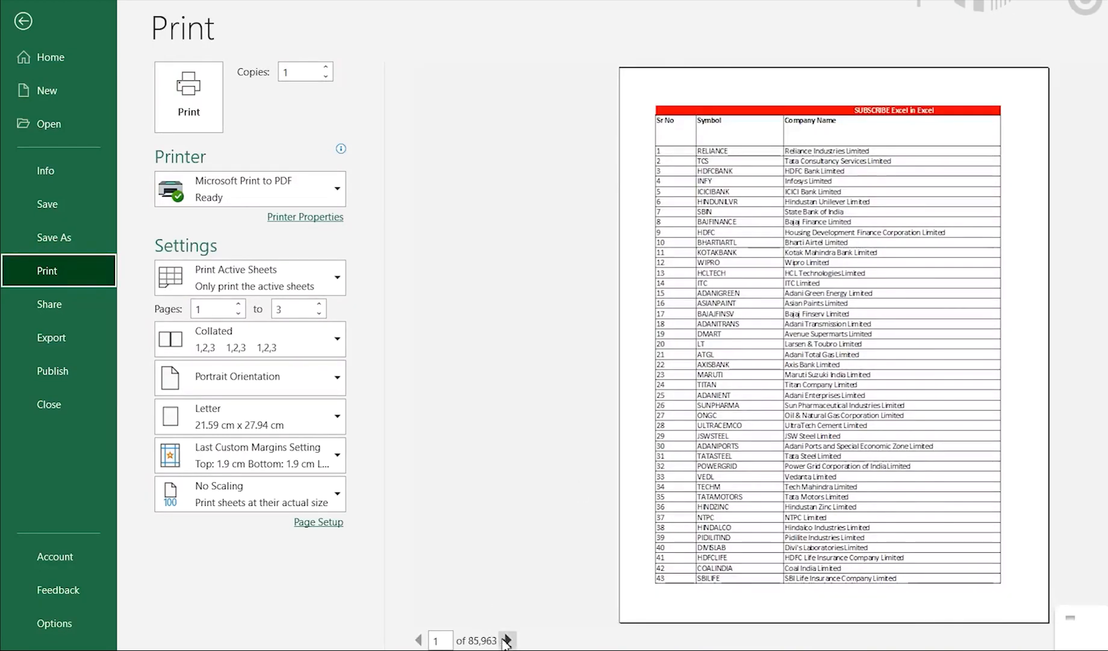
click(507, 640)
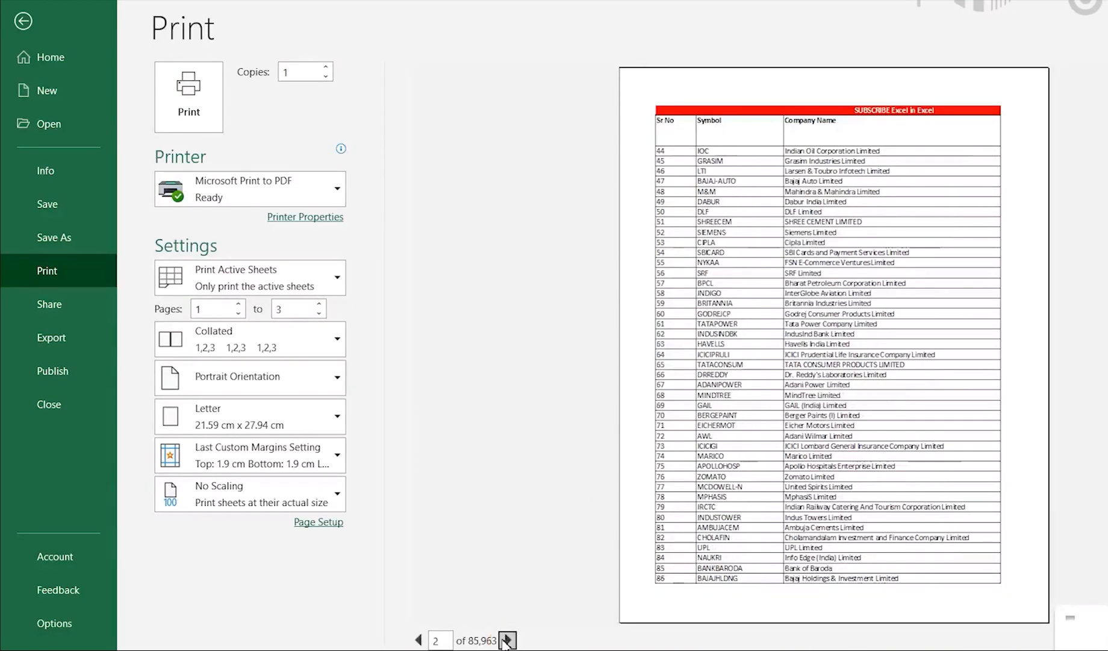
click(506, 640)
click(506, 640)
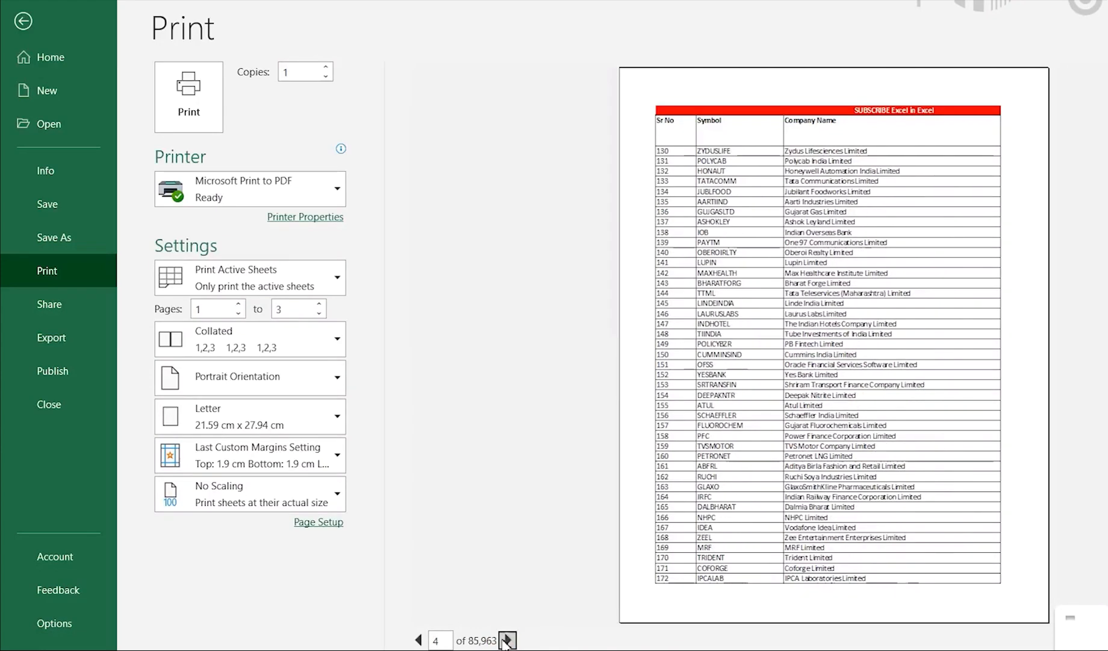
click(507, 640)
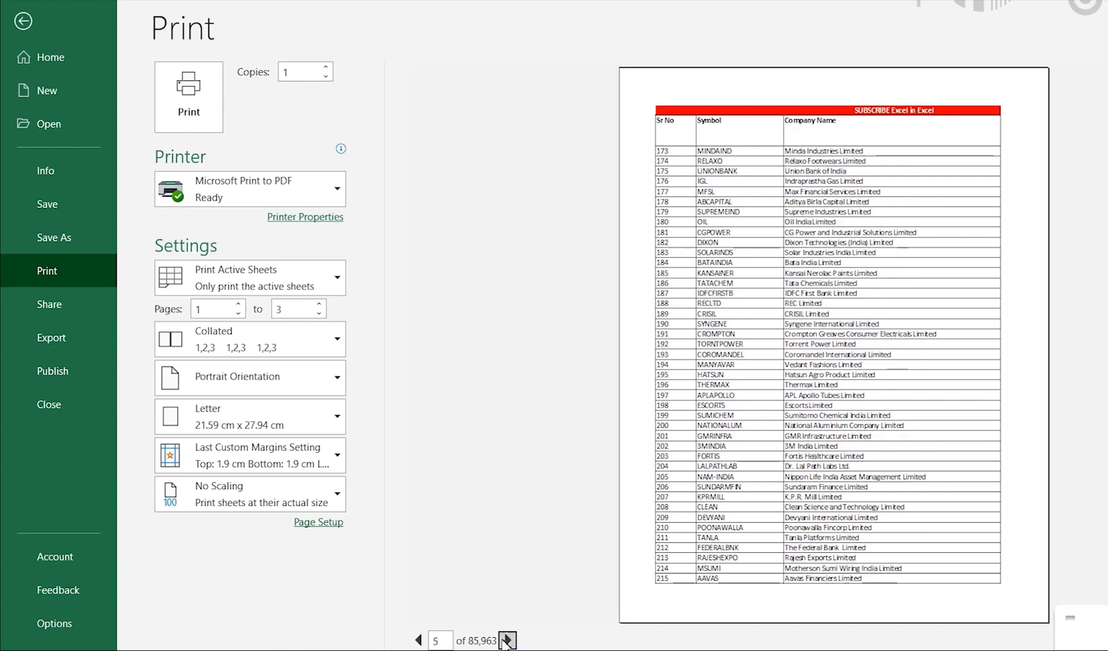
click(507, 640)
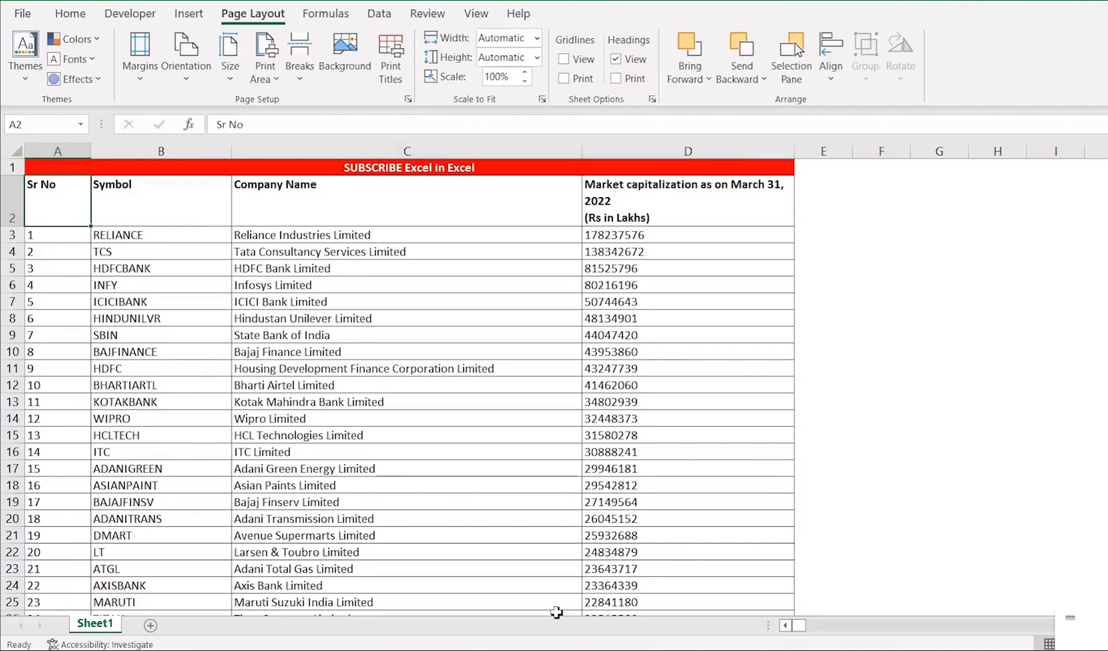
Insert the picture file "excel image" from the Pictures folder as the sheet background.
key(Up)
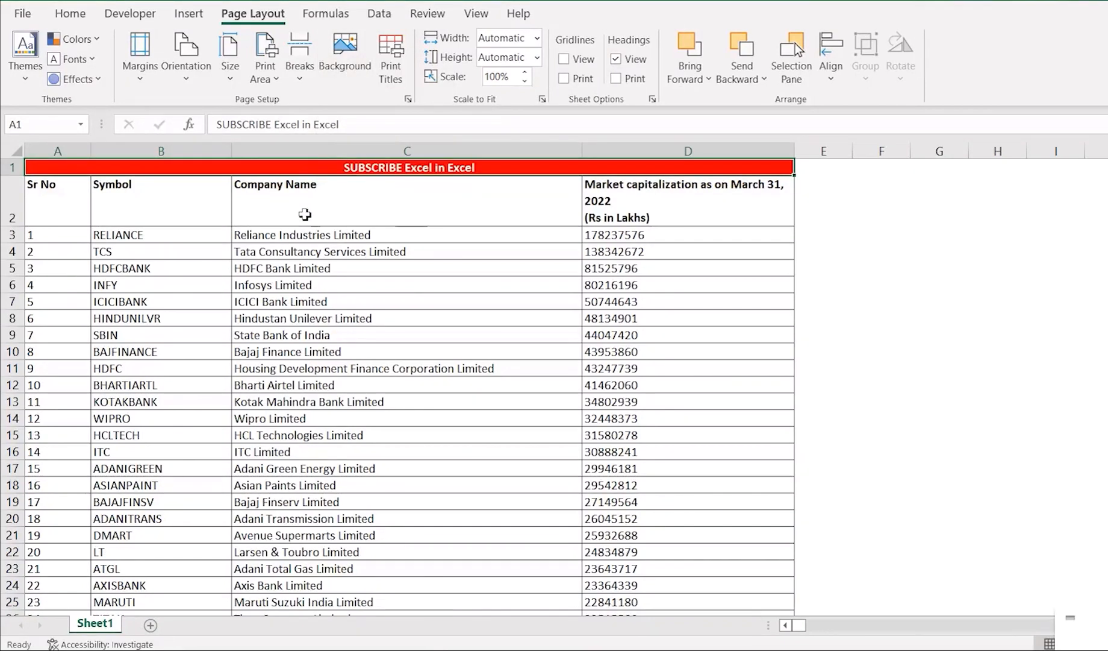
click(346, 92)
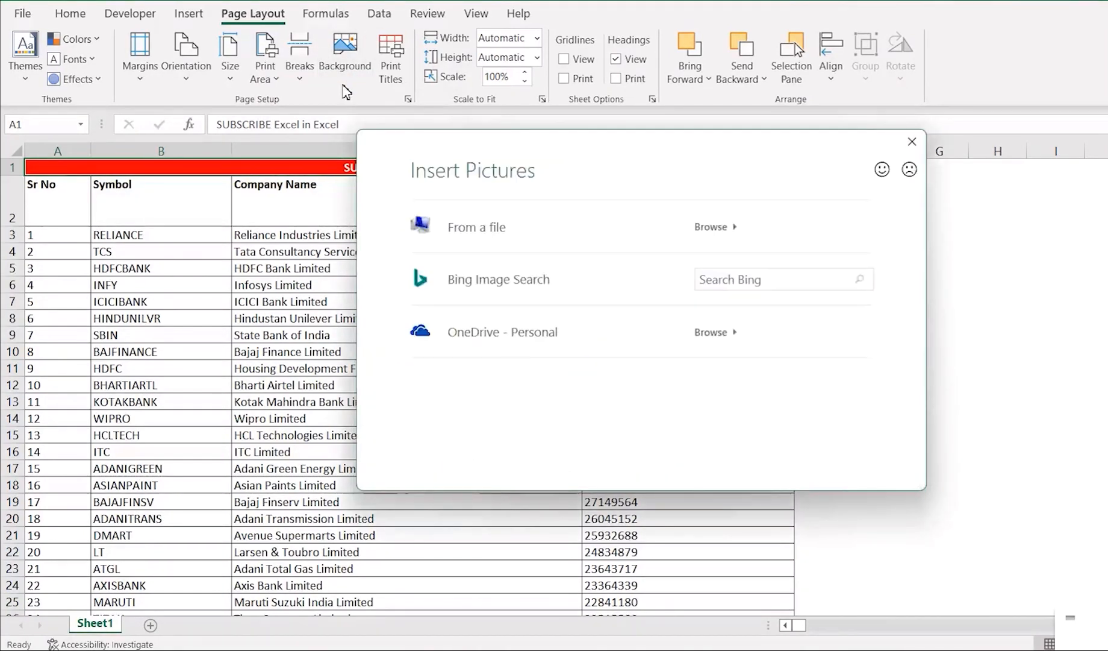
click(585, 220)
click(518, 256)
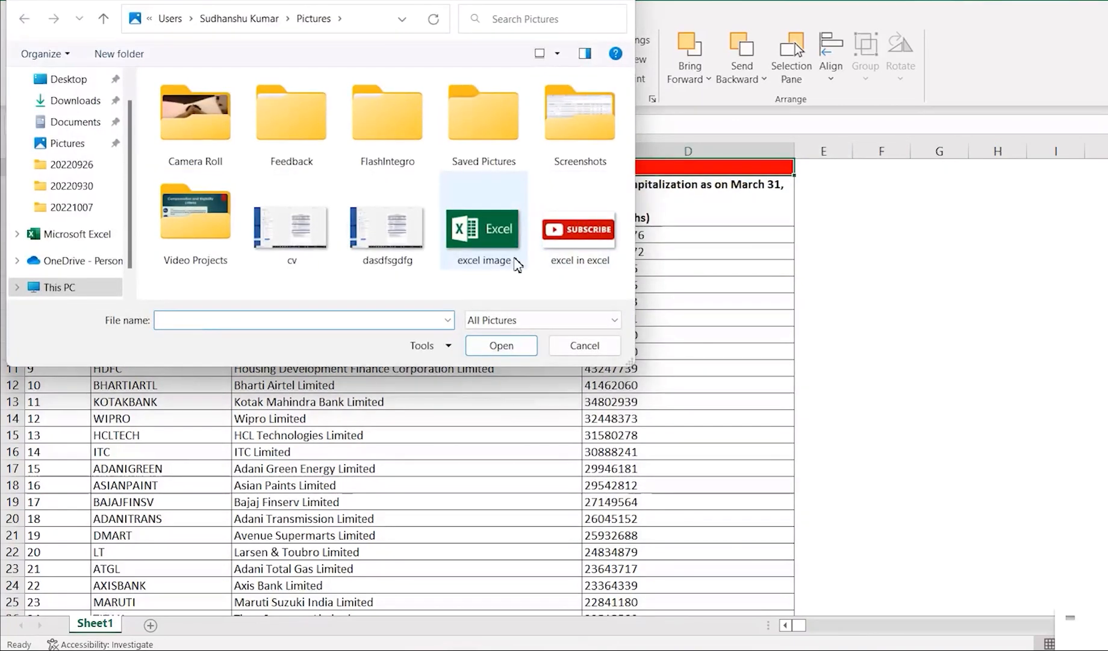
click(506, 346)
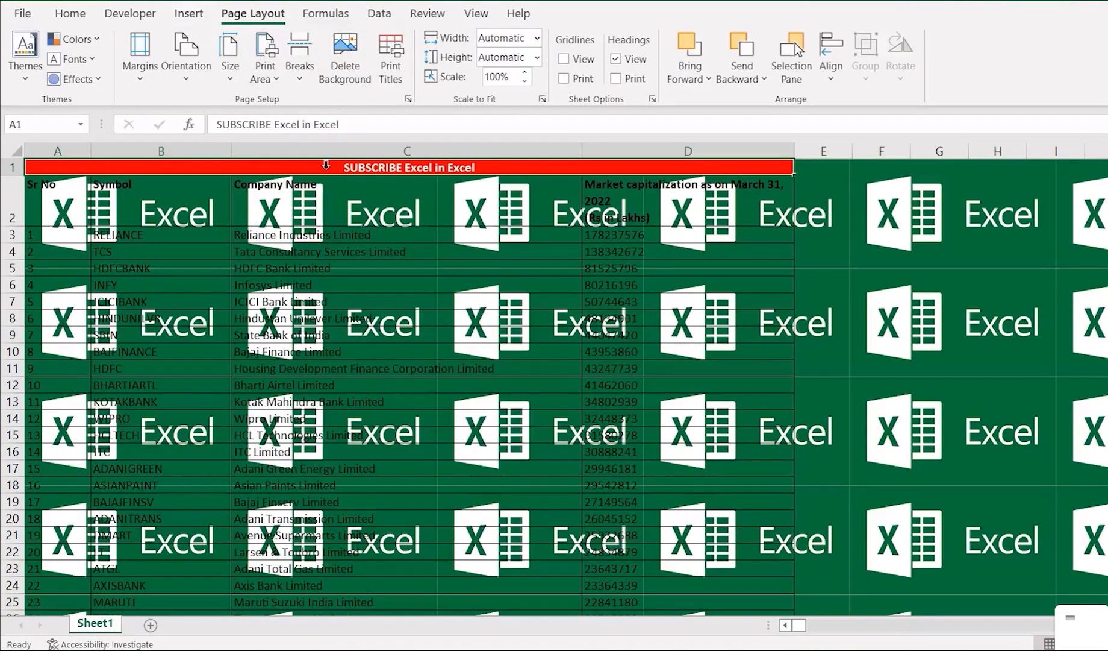
click(333, 343)
key(ctrl+Left)
key(Right)
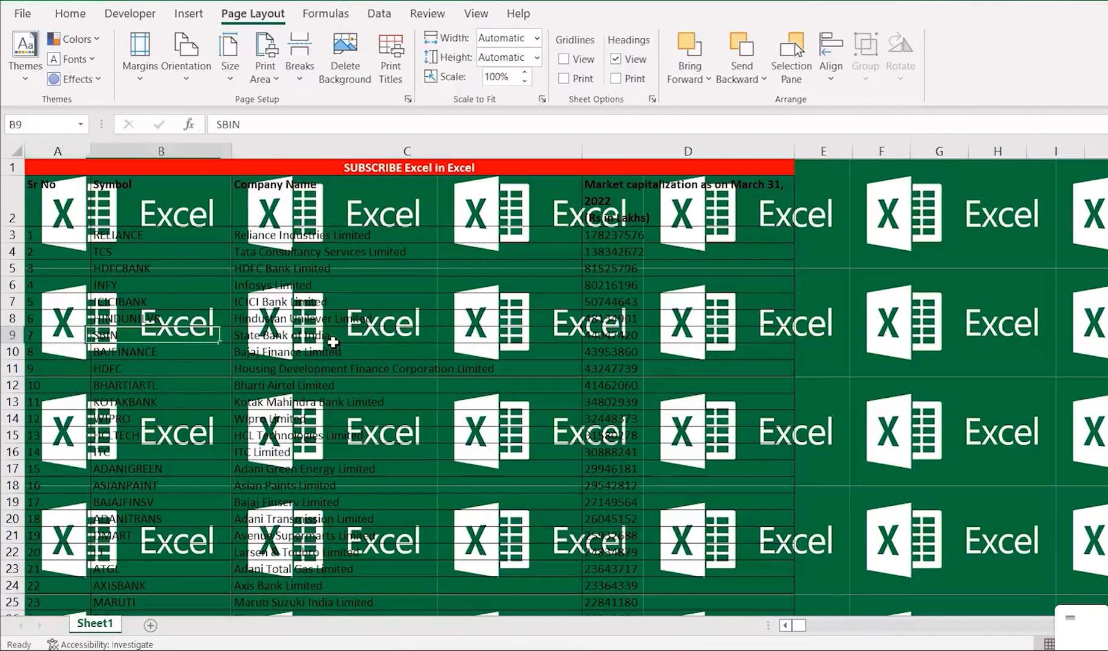
key(ctrl+Up)
key(Right)
key(Left)
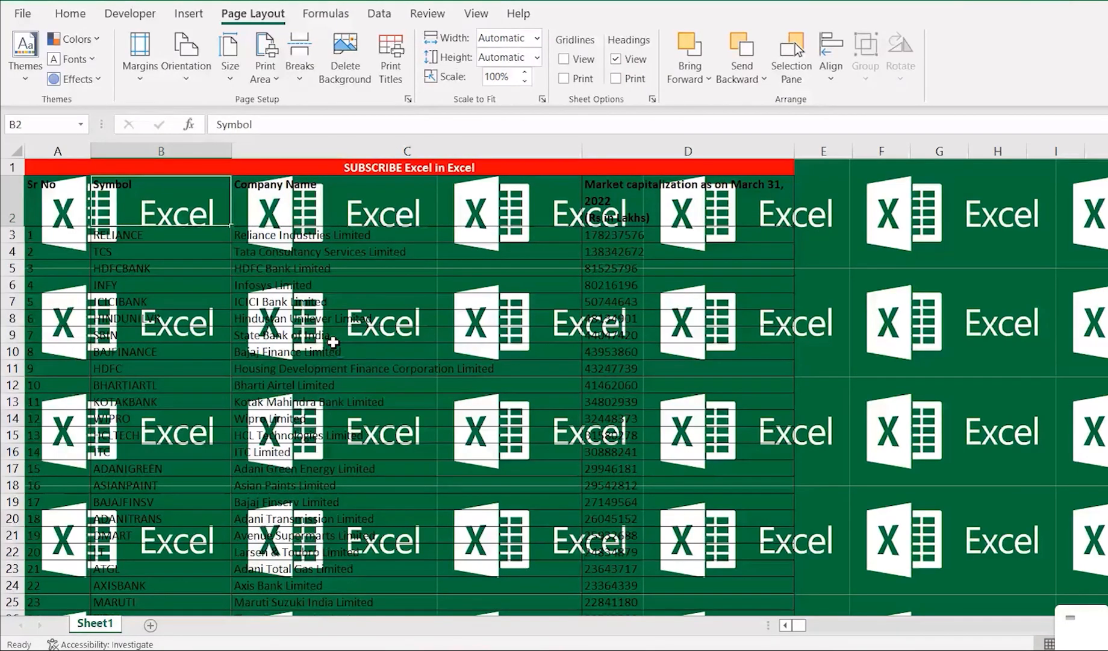
From the print preview's page setup, insert the picture "excel in excel" into the center section of a custom header.
key(ctrl+p)
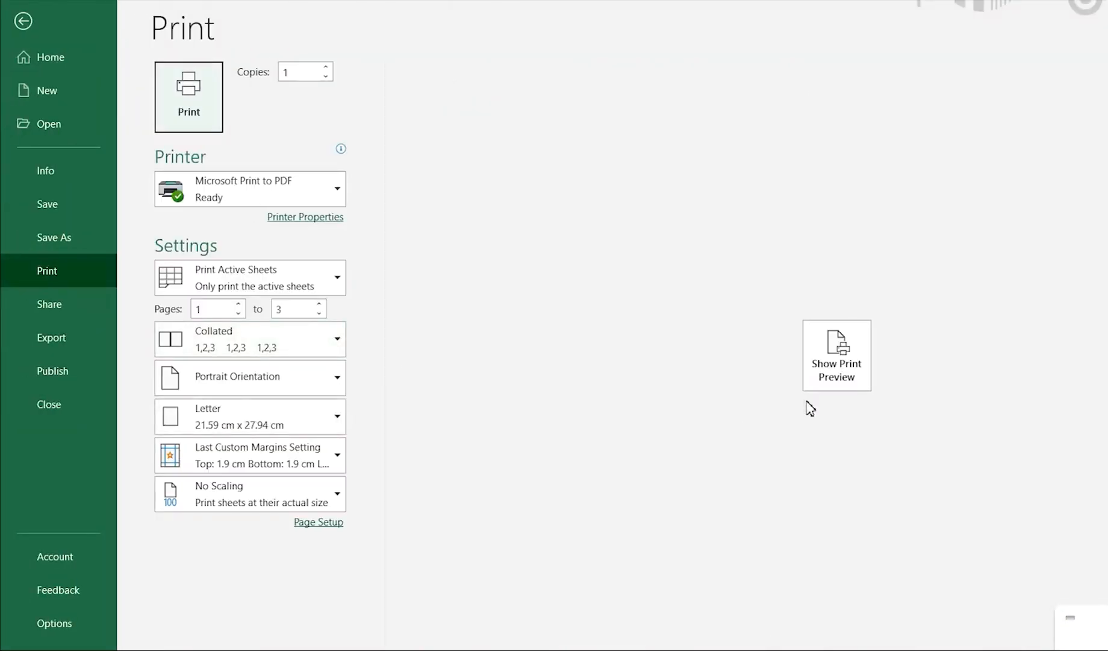
click(840, 354)
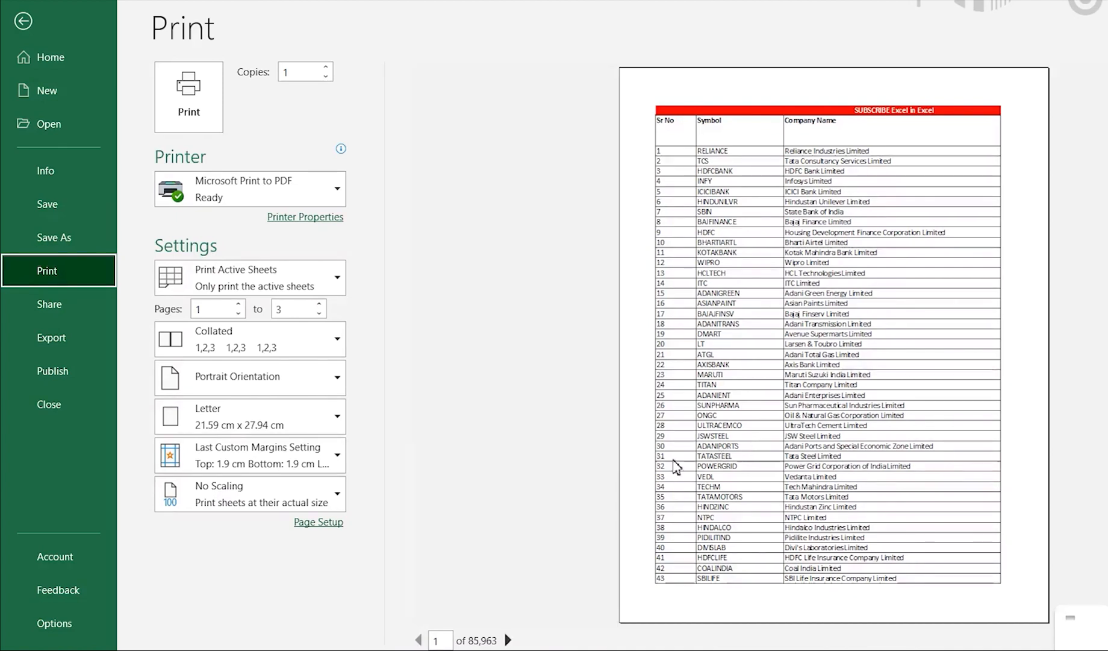
click(318, 523)
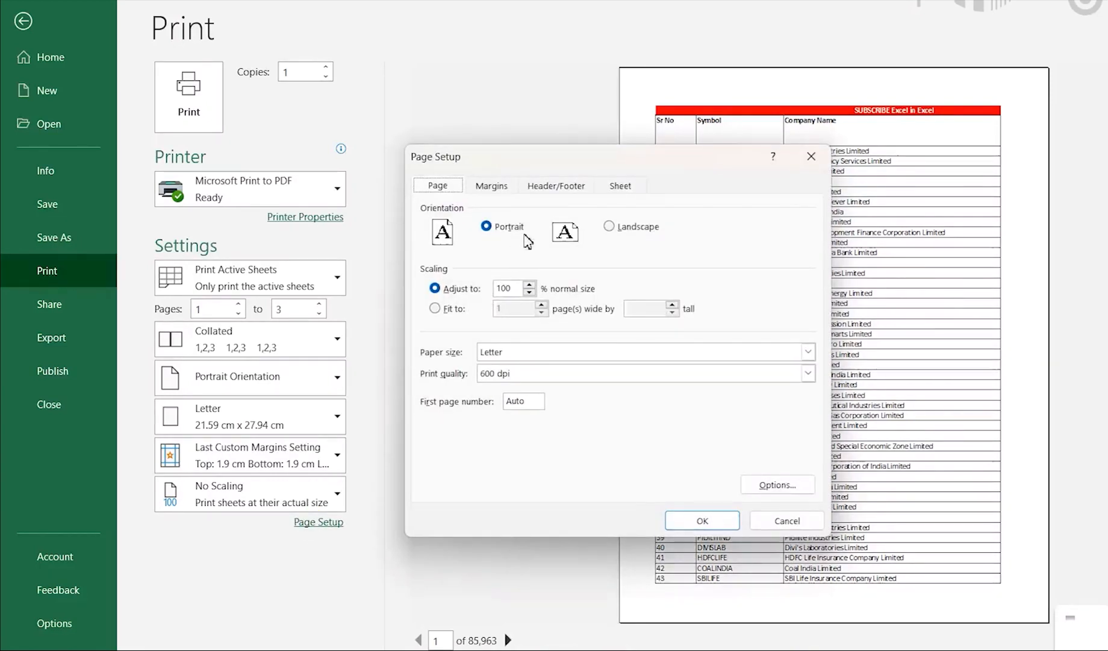
click(546, 193)
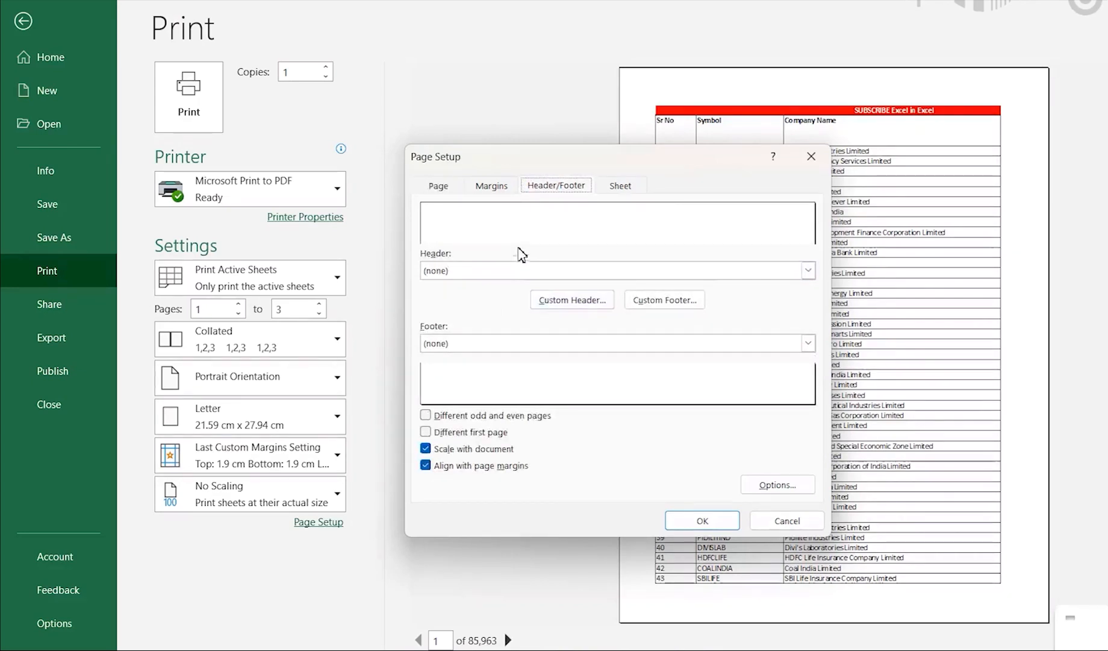
click(576, 303)
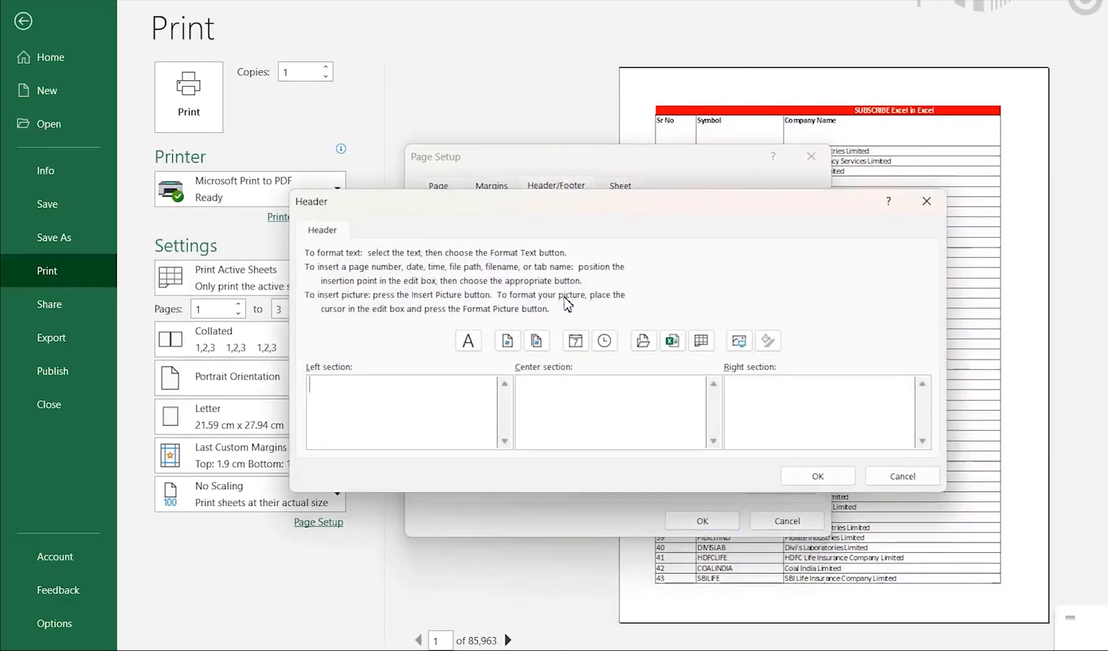
click(589, 426)
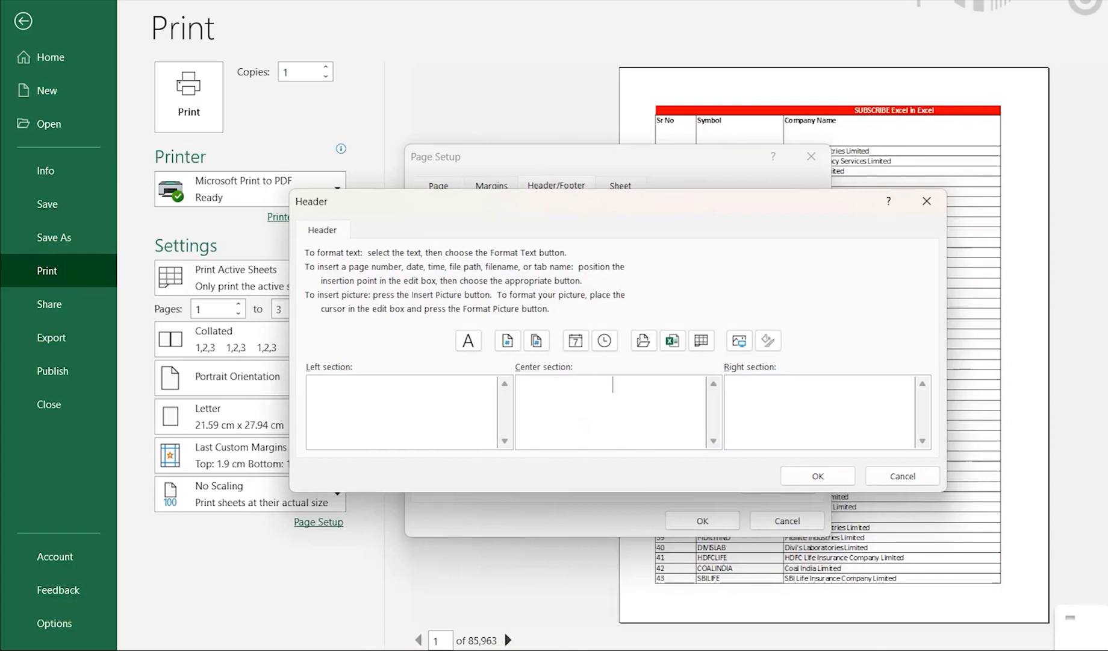
click(740, 342)
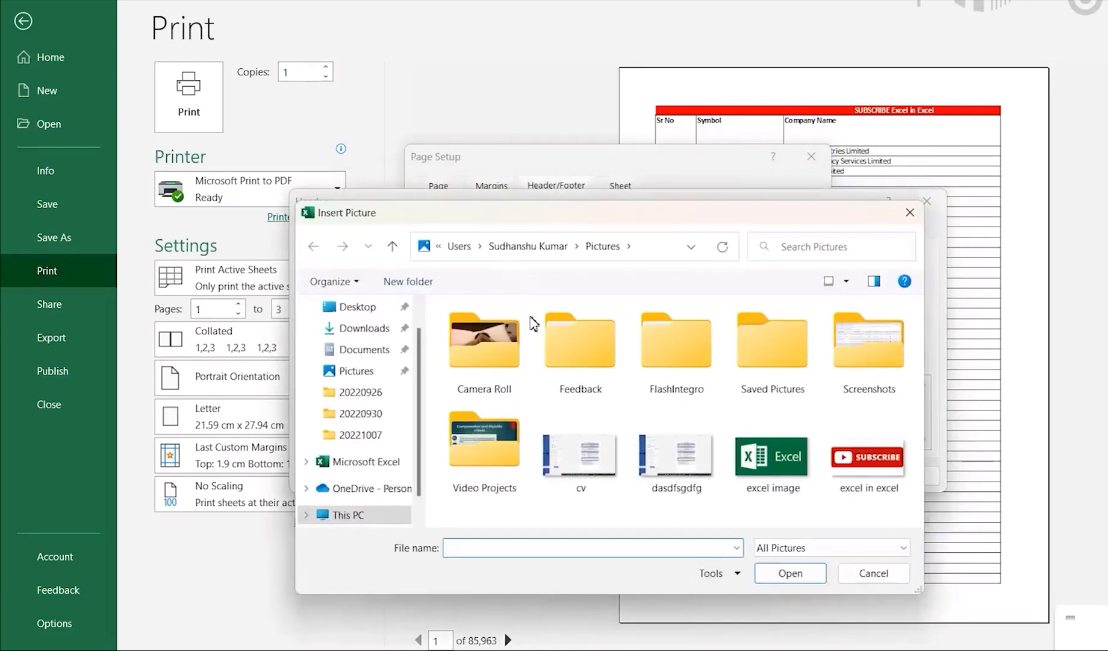
click(865, 482)
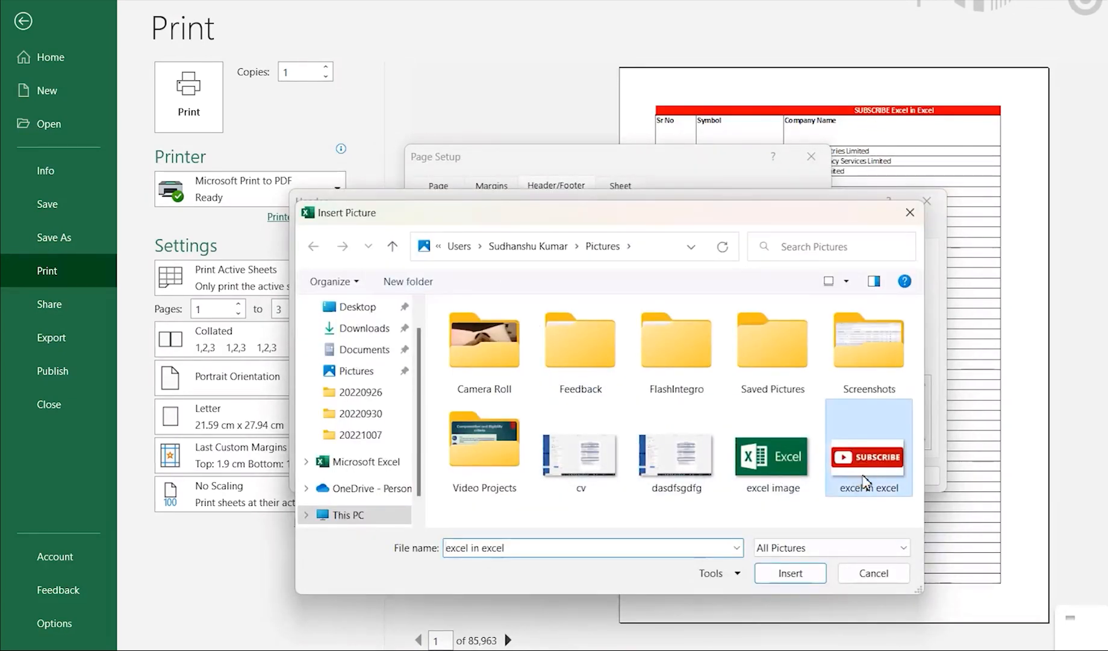
click(775, 572)
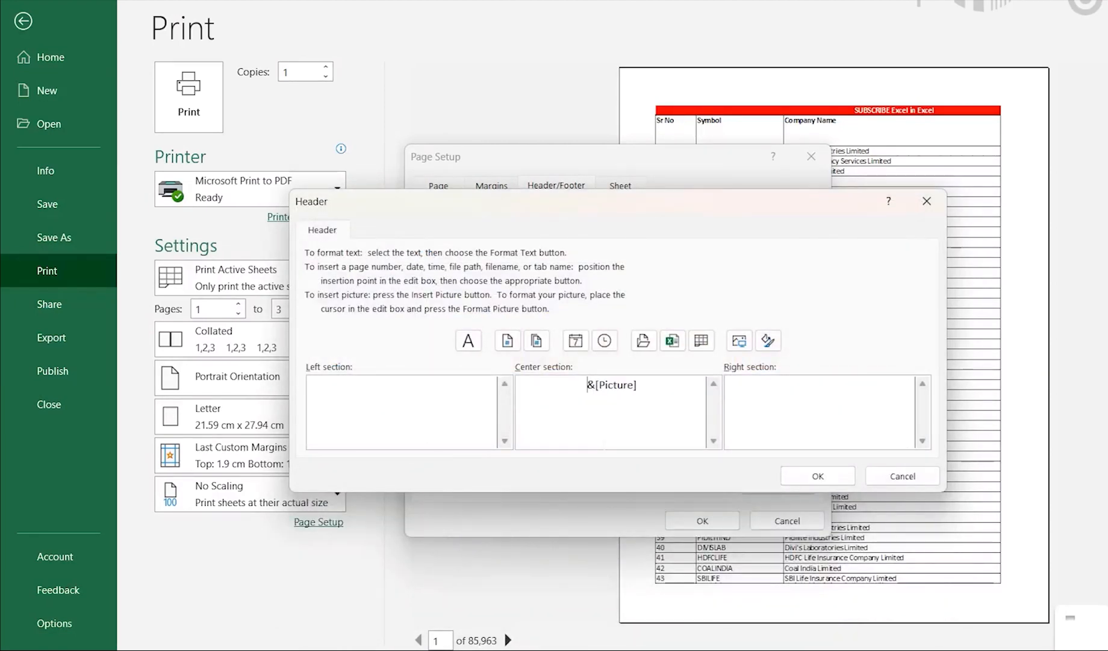
click(806, 477)
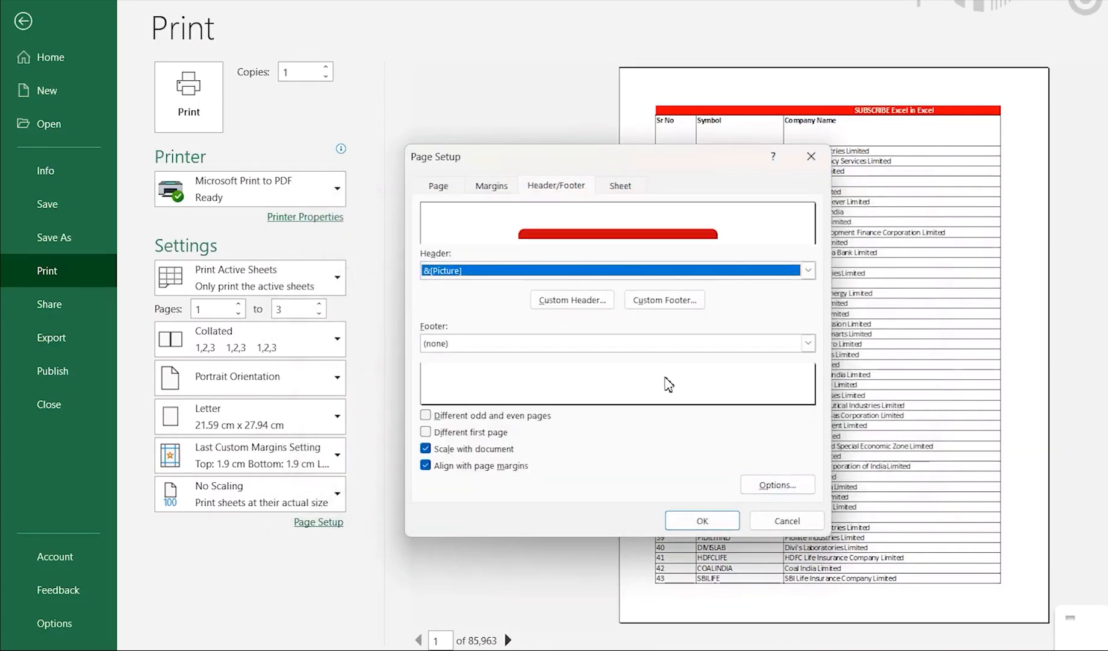
Add a custom footer reading "Confidential" in its center section and apply the page setup.
click(659, 306)
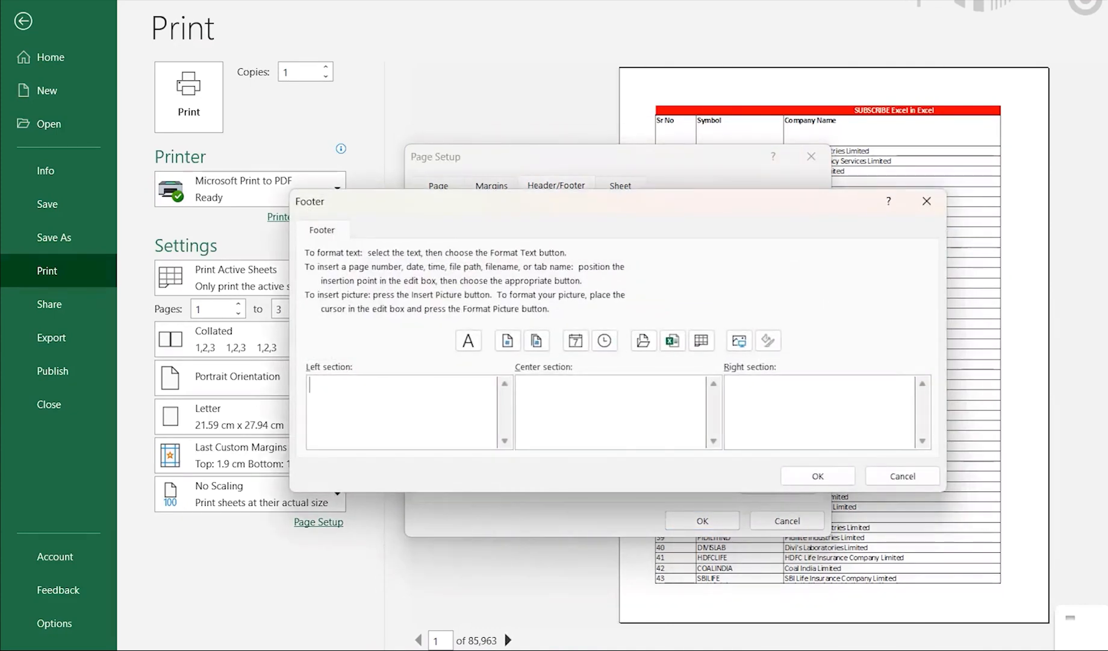
click(568, 413)
text(Confidential)
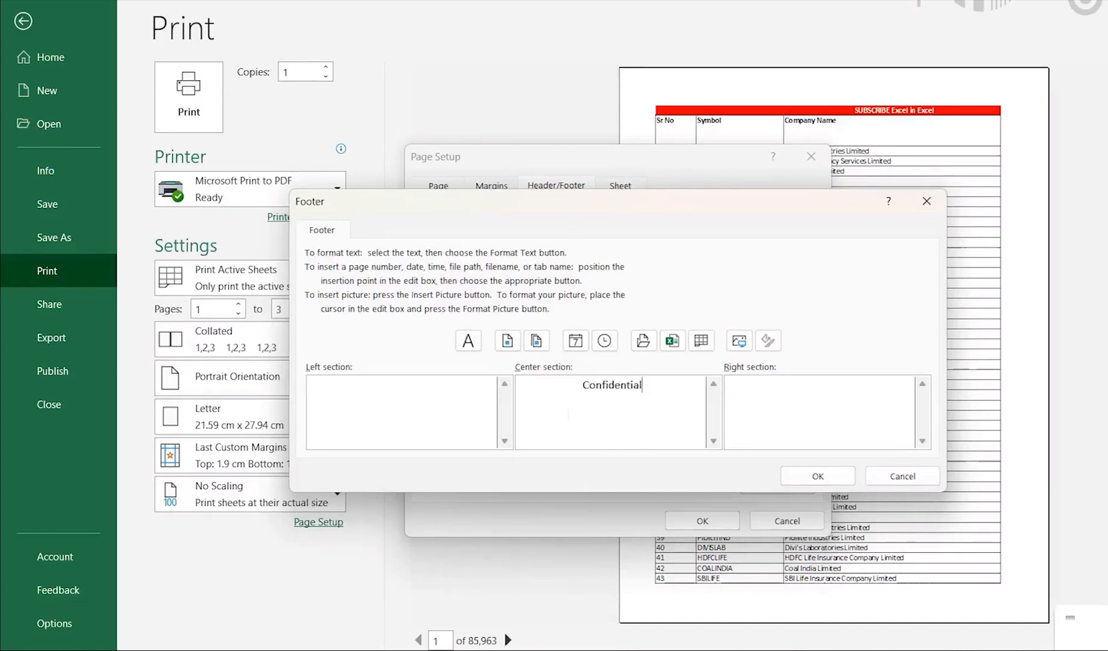
click(802, 476)
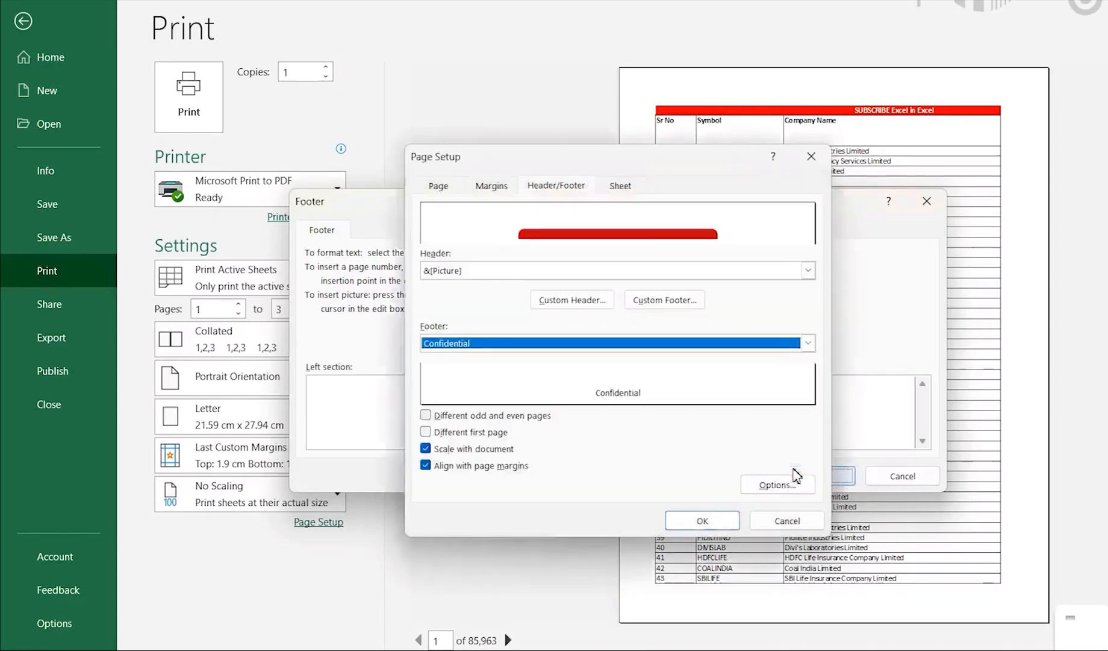
click(703, 520)
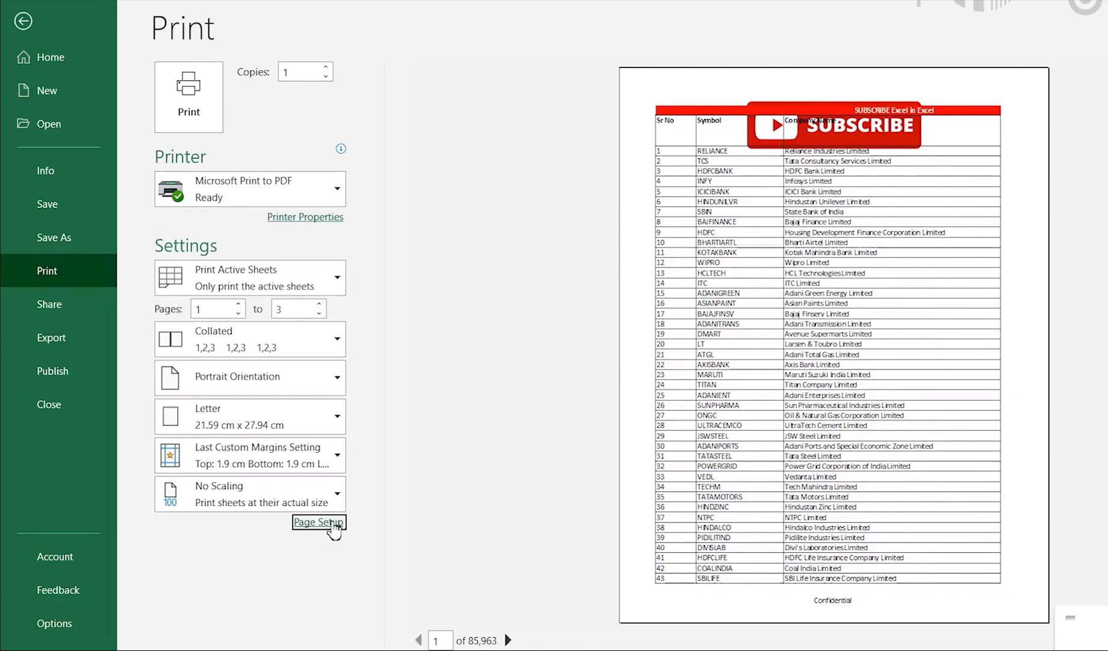
Move the header picture further down the page by inserting several blank lines before it in the center section.
click(336, 522)
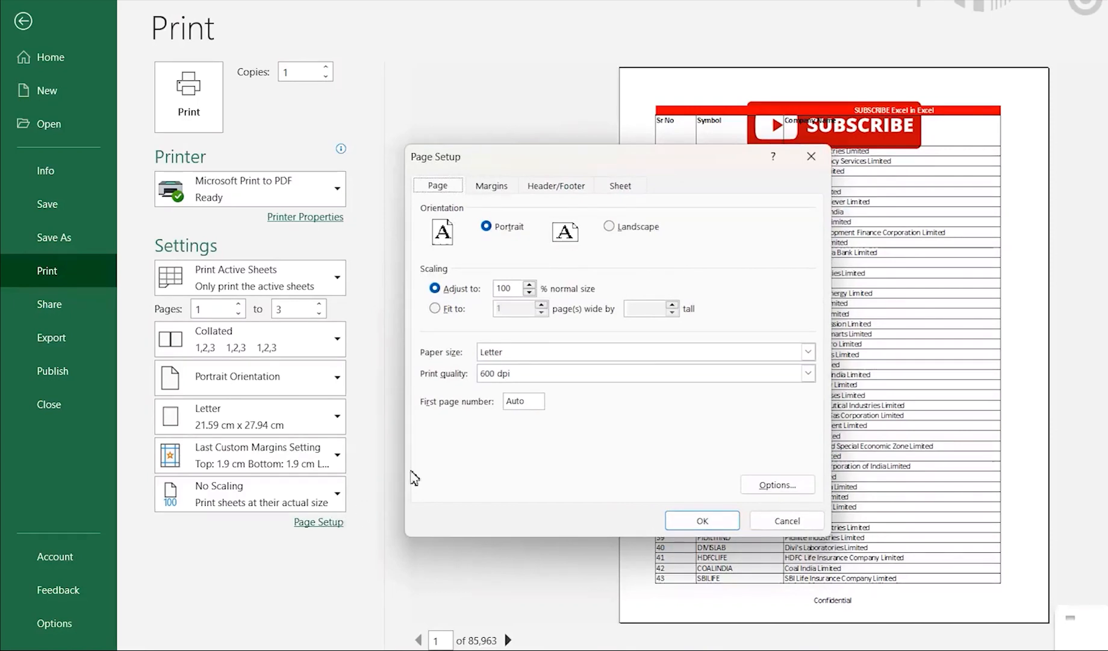
click(574, 189)
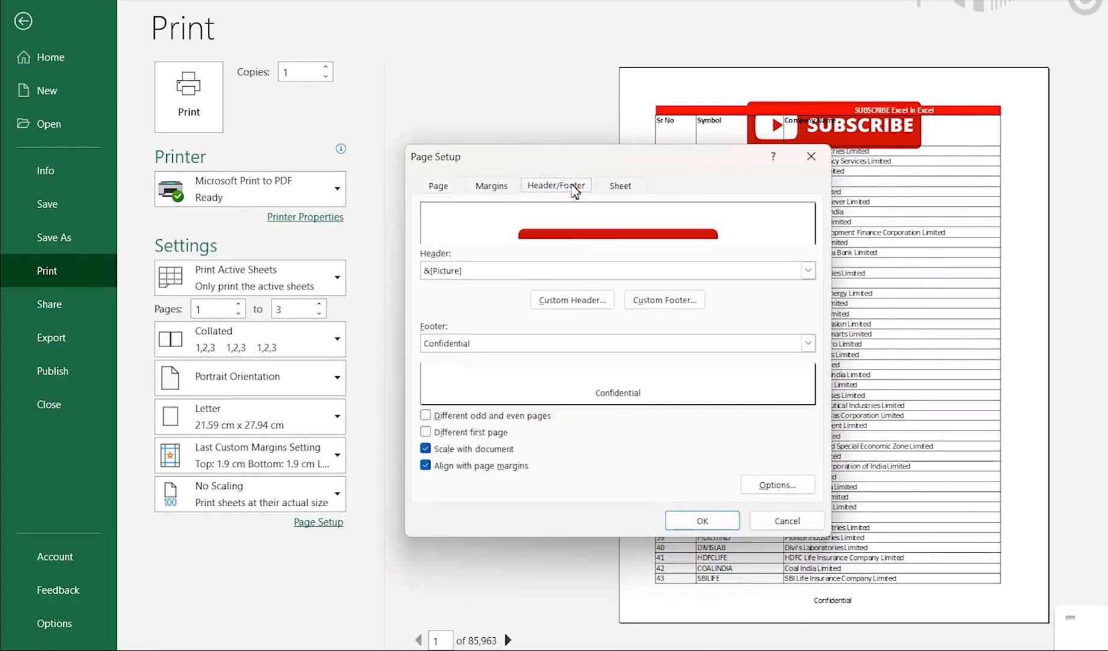
click(575, 299)
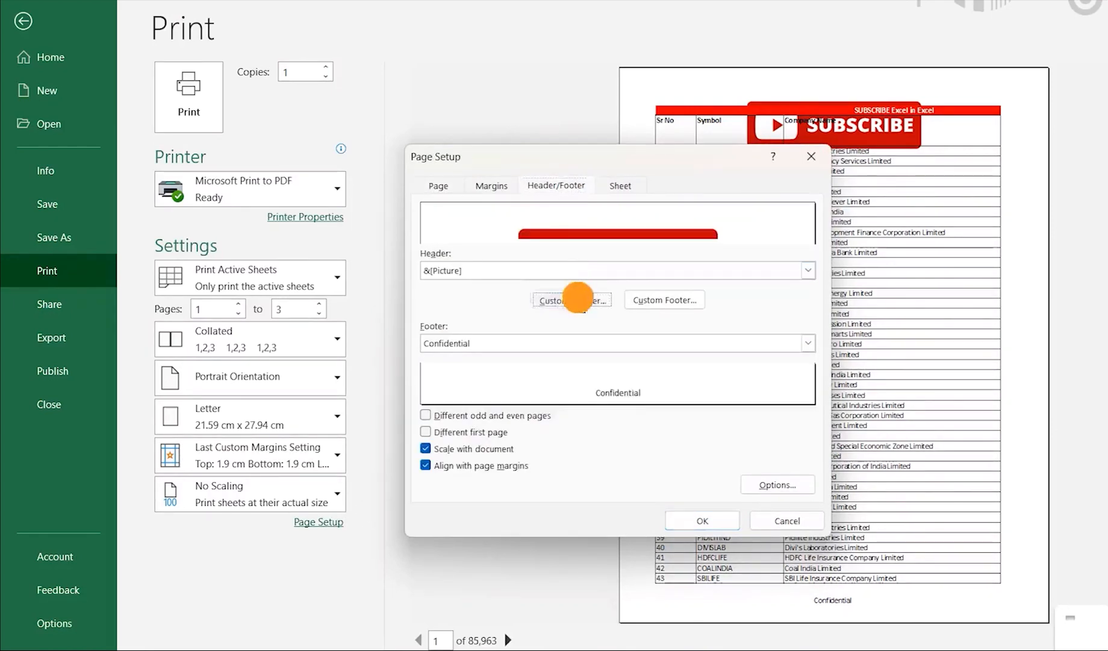
click(586, 385)
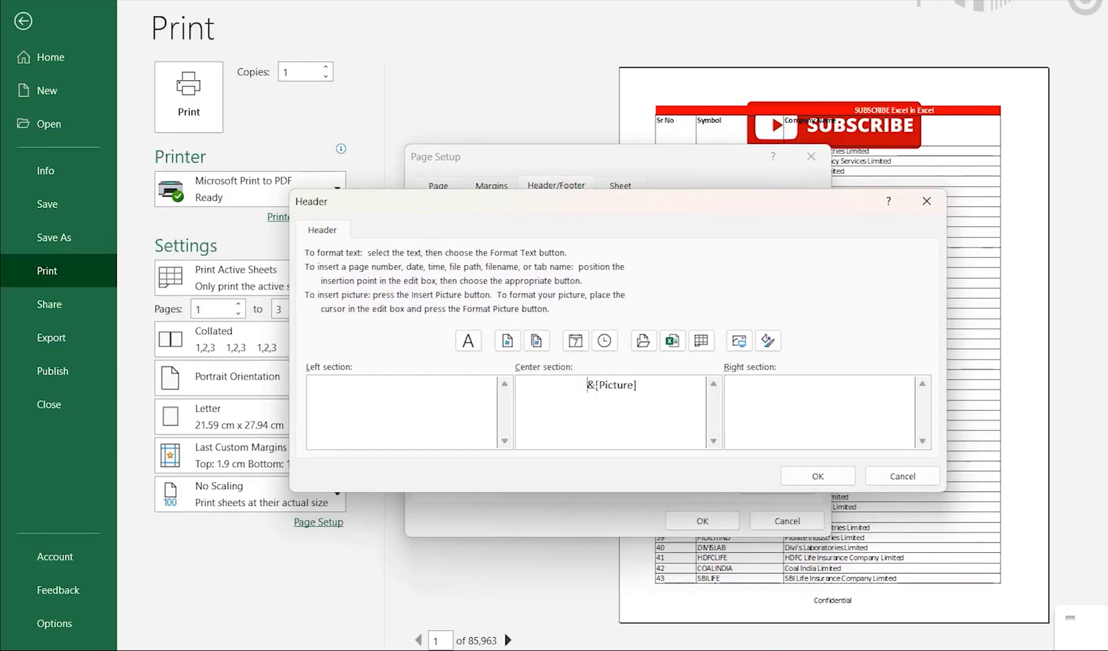
key(Return)
key(Return)
key(Return)
key(Return)
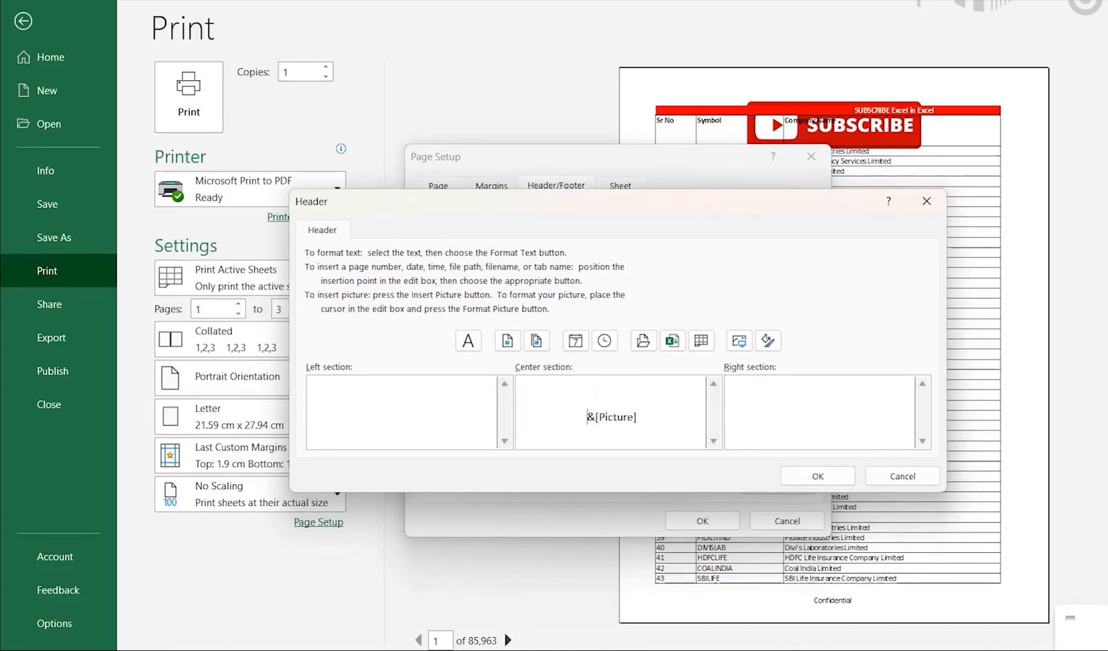
key(Return)
key(Return)
key(Return)
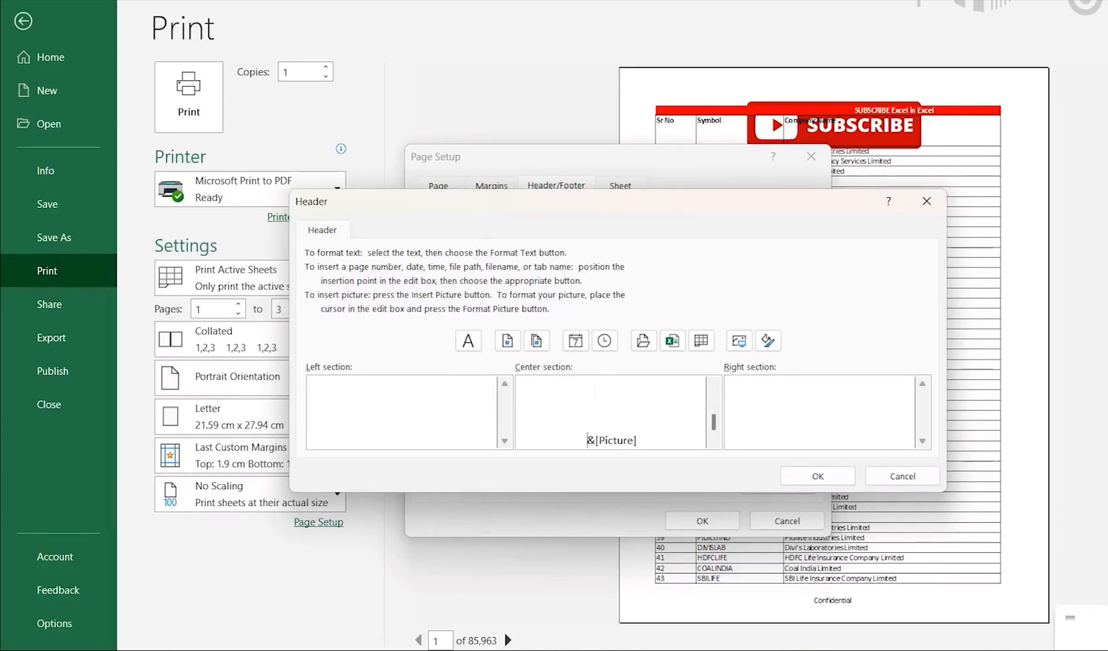
scroll(596, 392, down, 1)
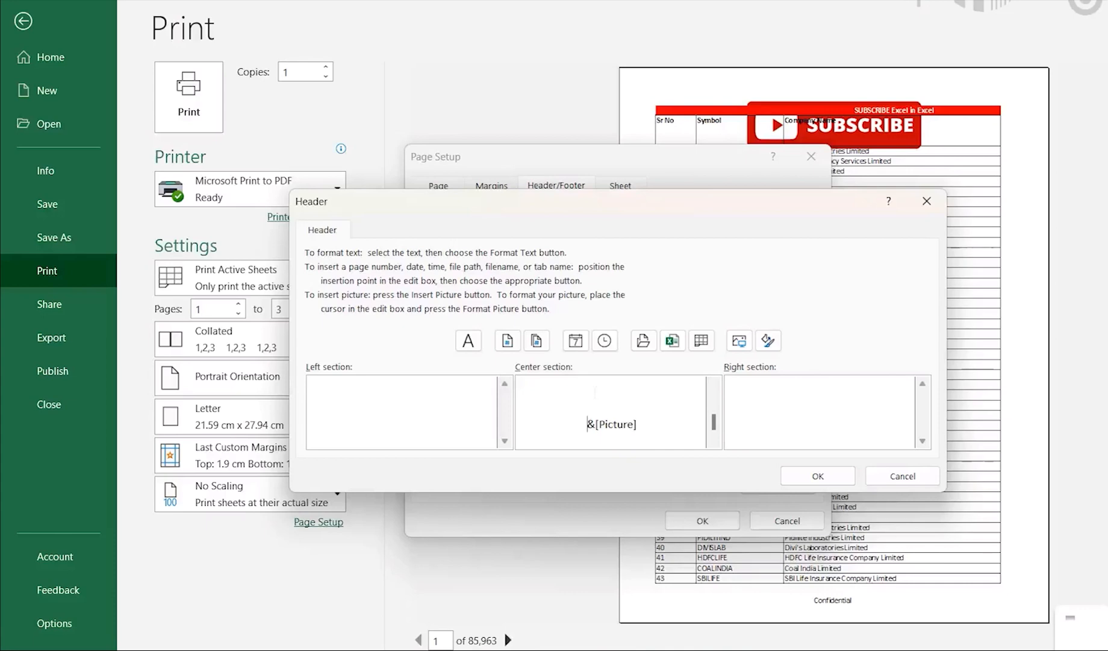
click(818, 477)
click(712, 586)
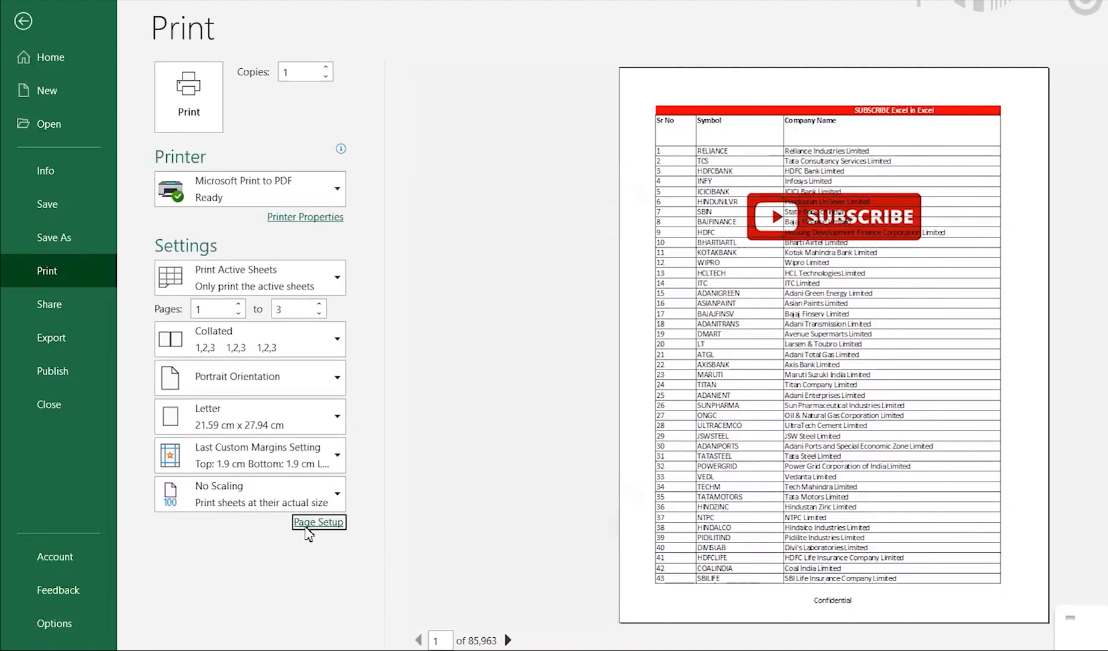
Replace the picture in the header's center section with the text "LIKE" preceded by two blank lines, and apply the page setup.
click(317, 522)
click(551, 183)
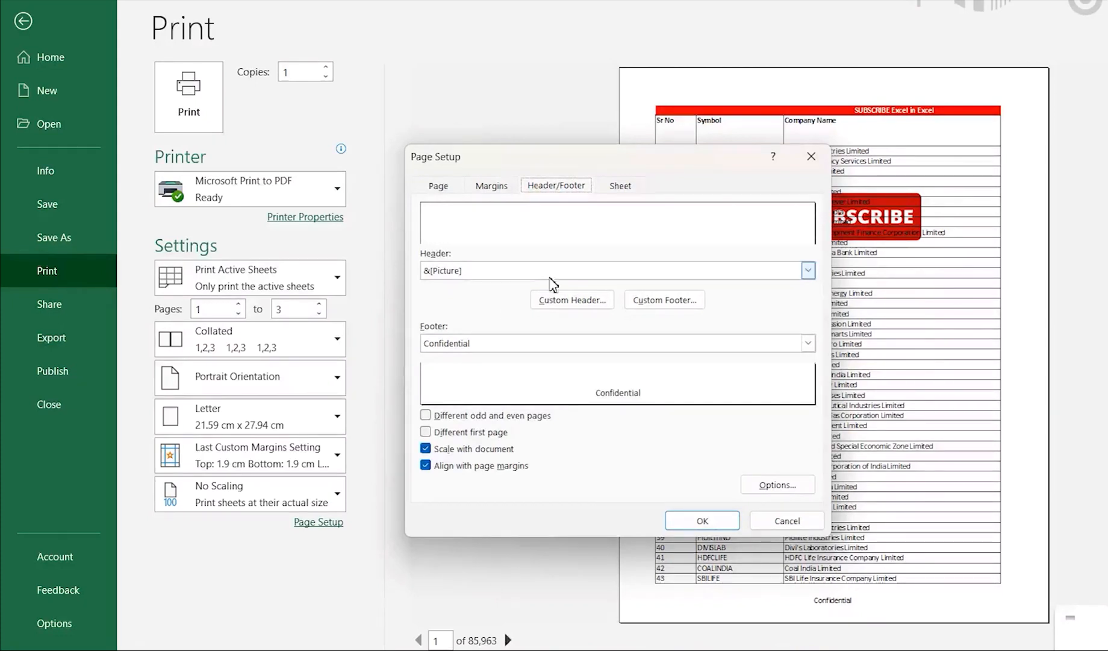
click(558, 302)
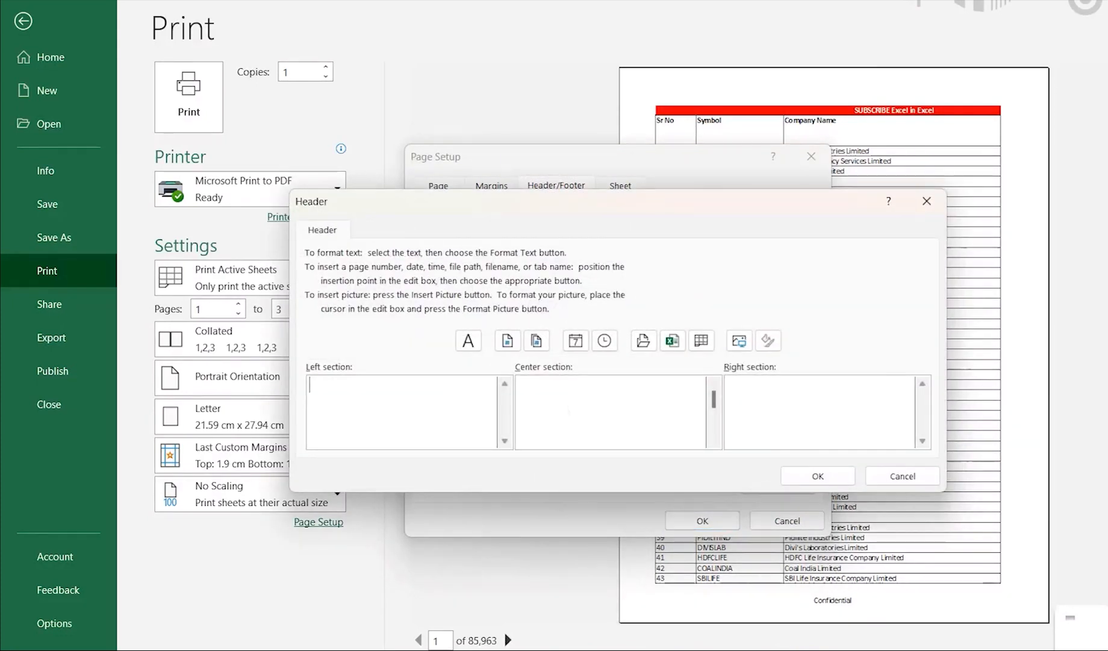
click(614, 404)
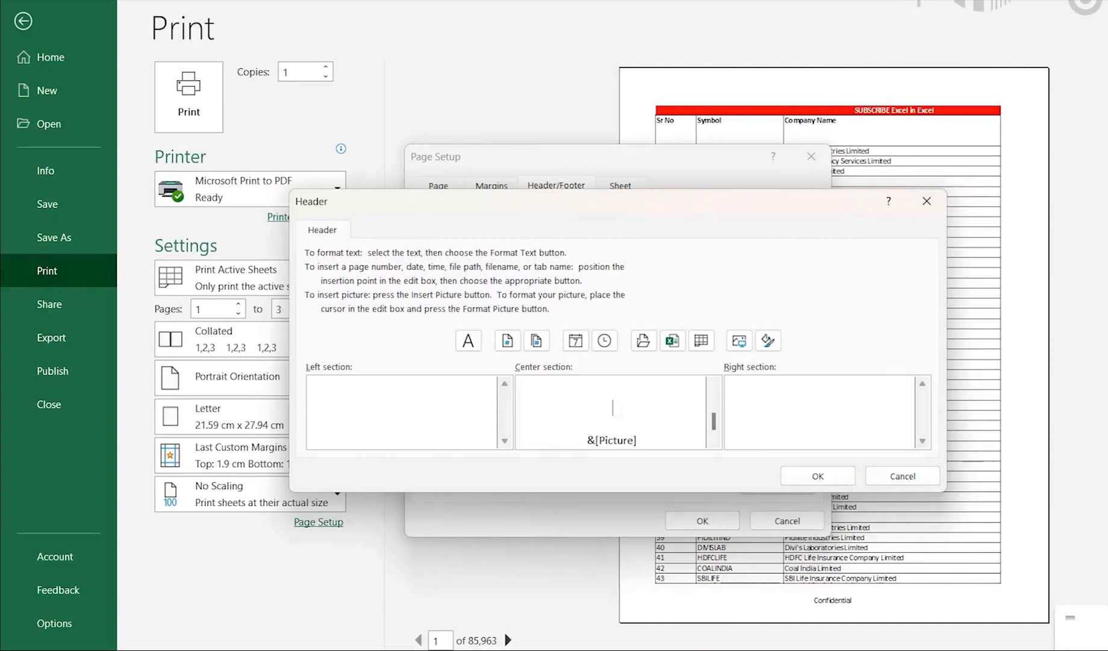
key(ctrl+a)
key(Delete)
text(LI)
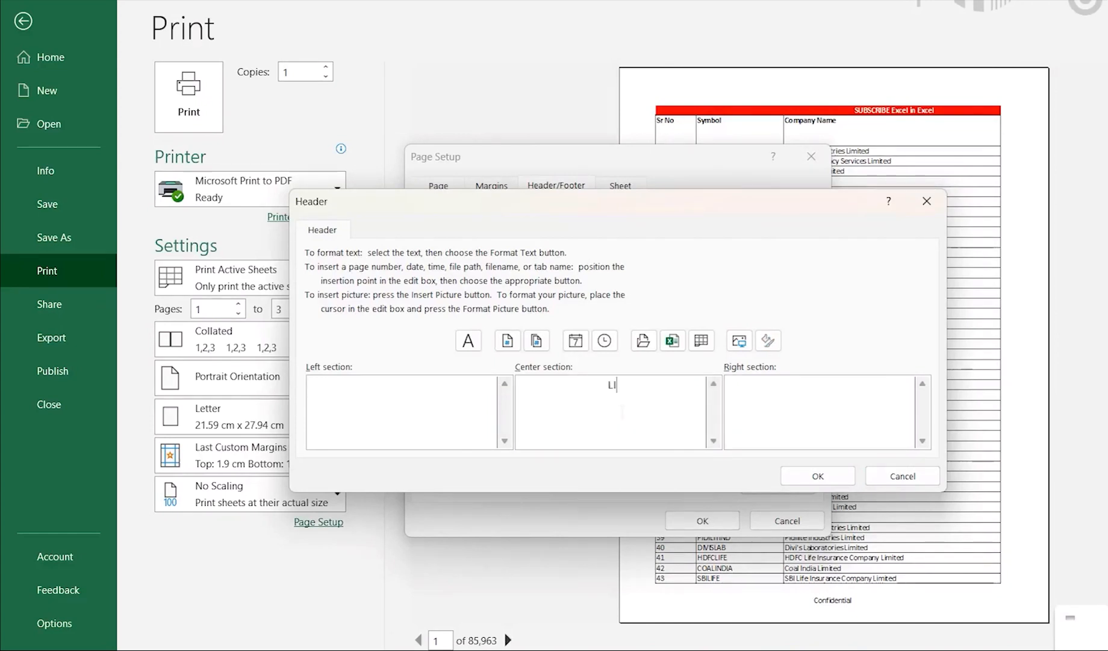
text(KE)
key(Home)
key(Return)
key(Return)
click(810, 481)
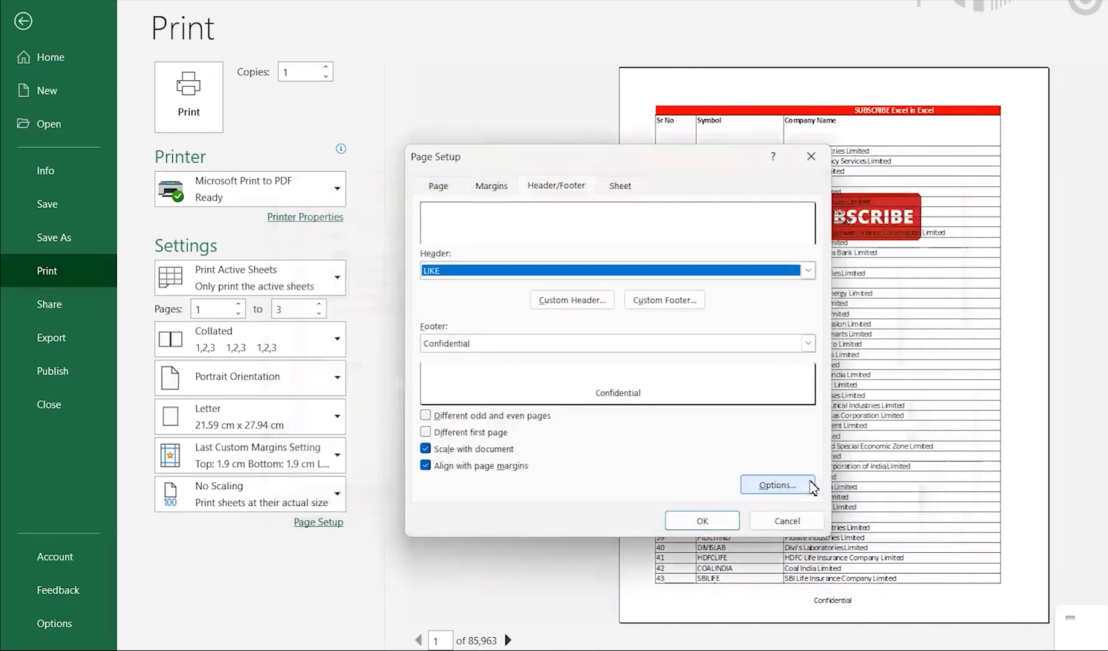
click(702, 520)
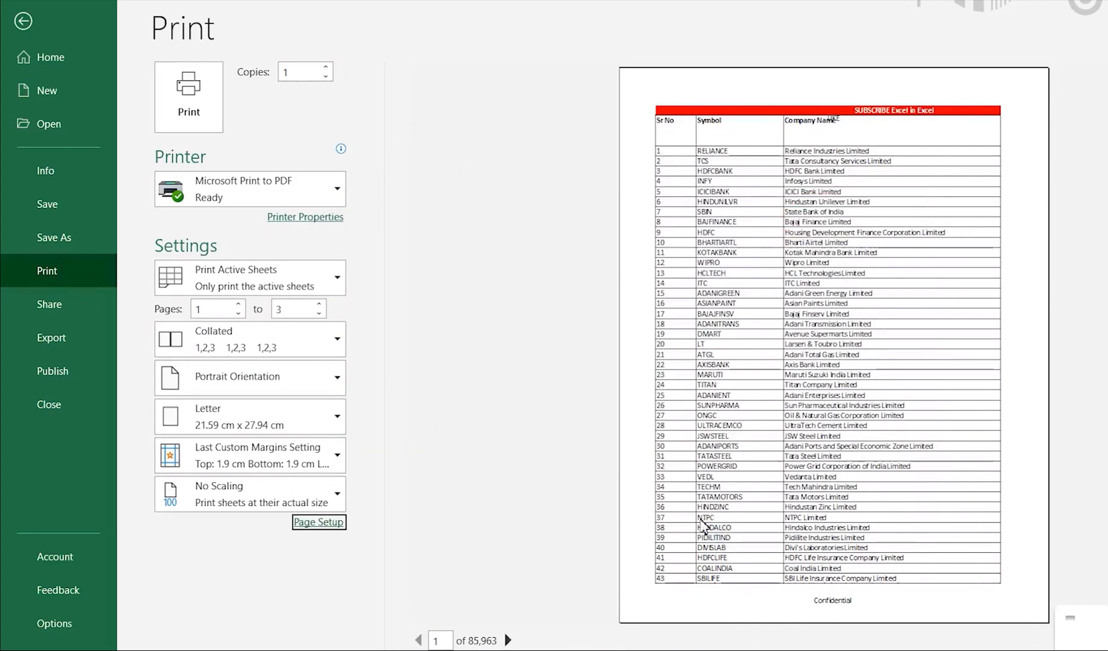
Enlarge the print preview and page through to page 5 to check the header text on each page, and return to the sheet.
click(841, 119)
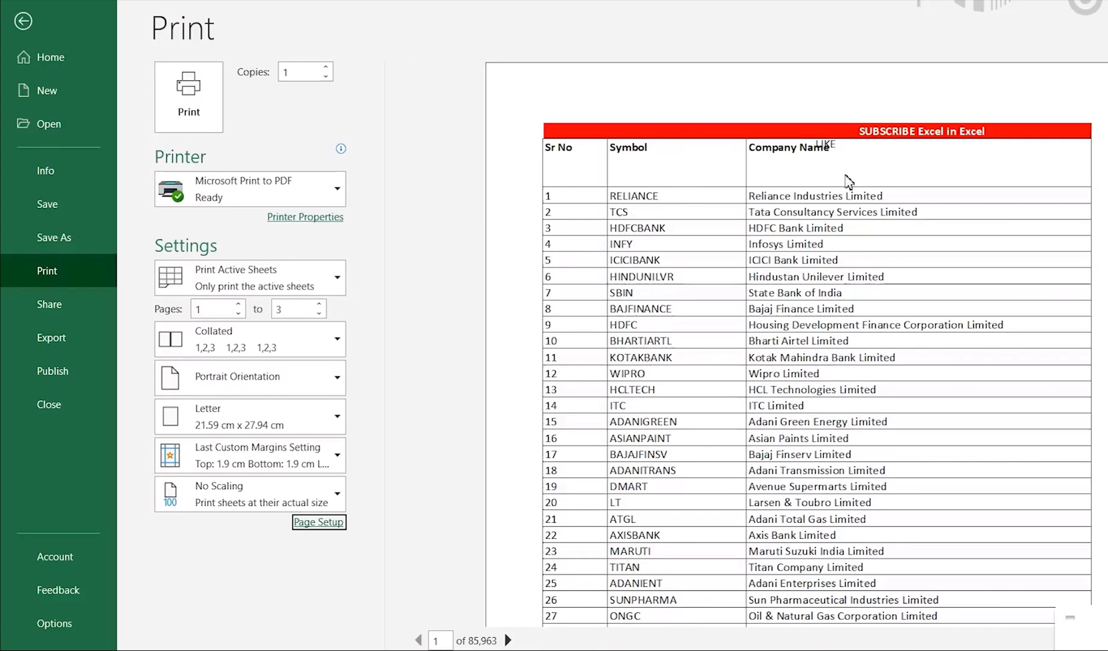
click(508, 639)
click(507, 640)
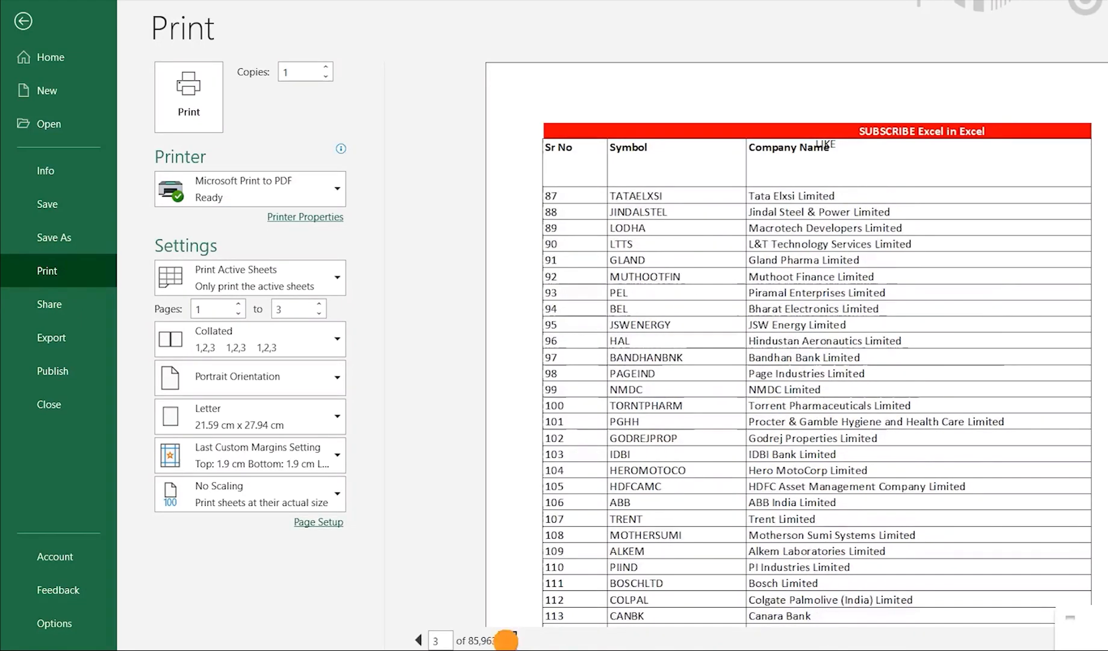
click(508, 639)
click(508, 640)
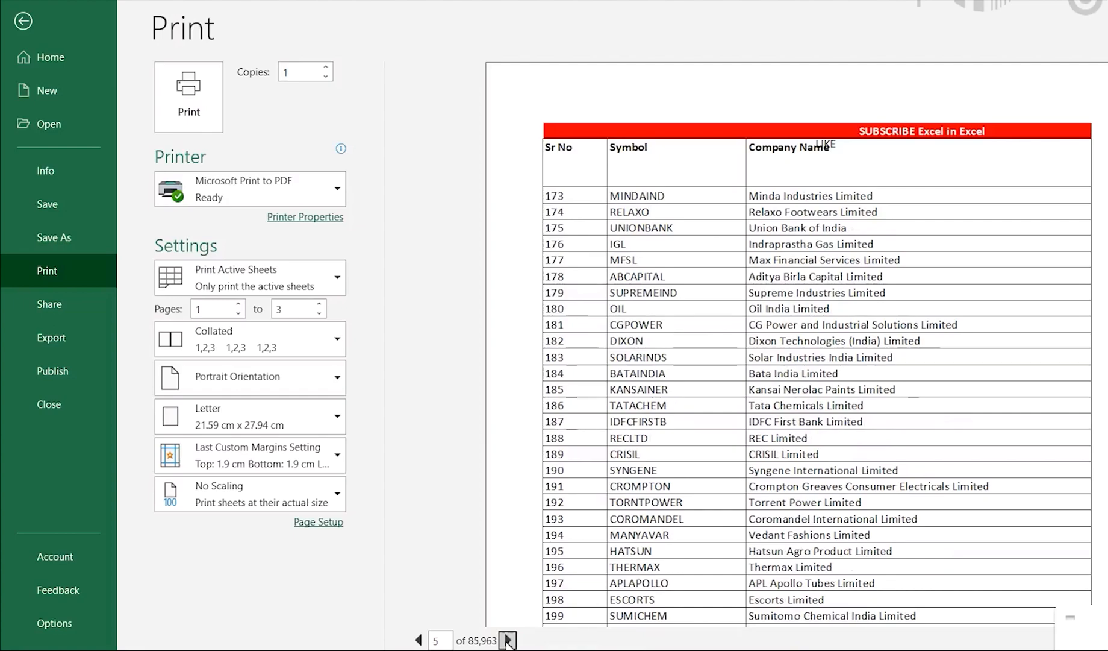
key(Escape)
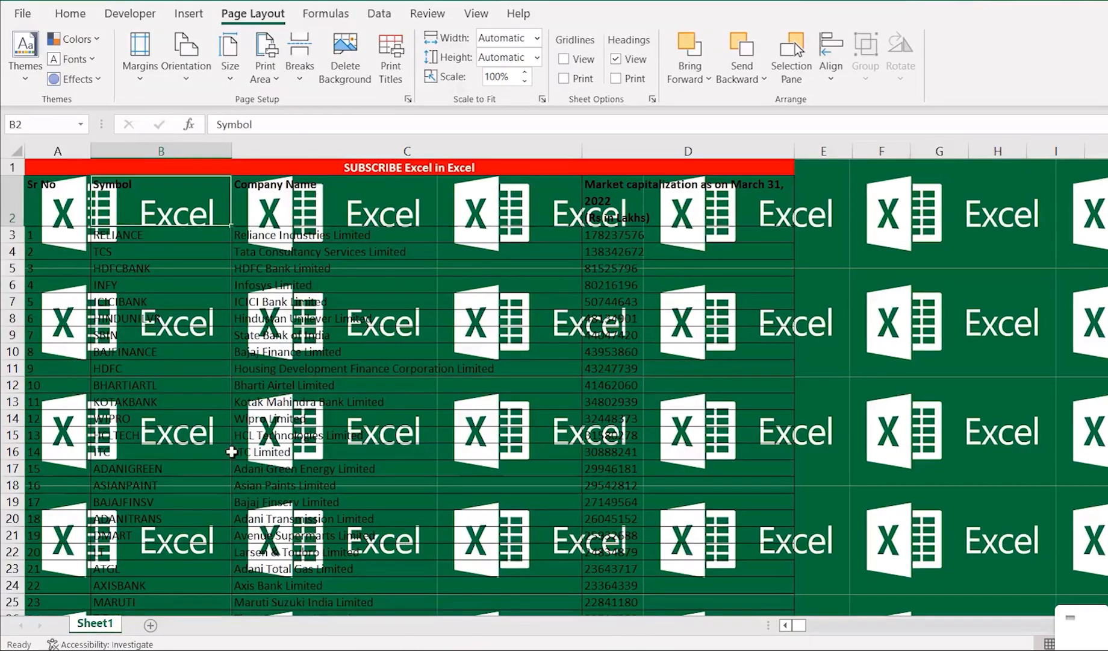
Select cell B4 and remove the background picture from the sheet.
click(230, 452)
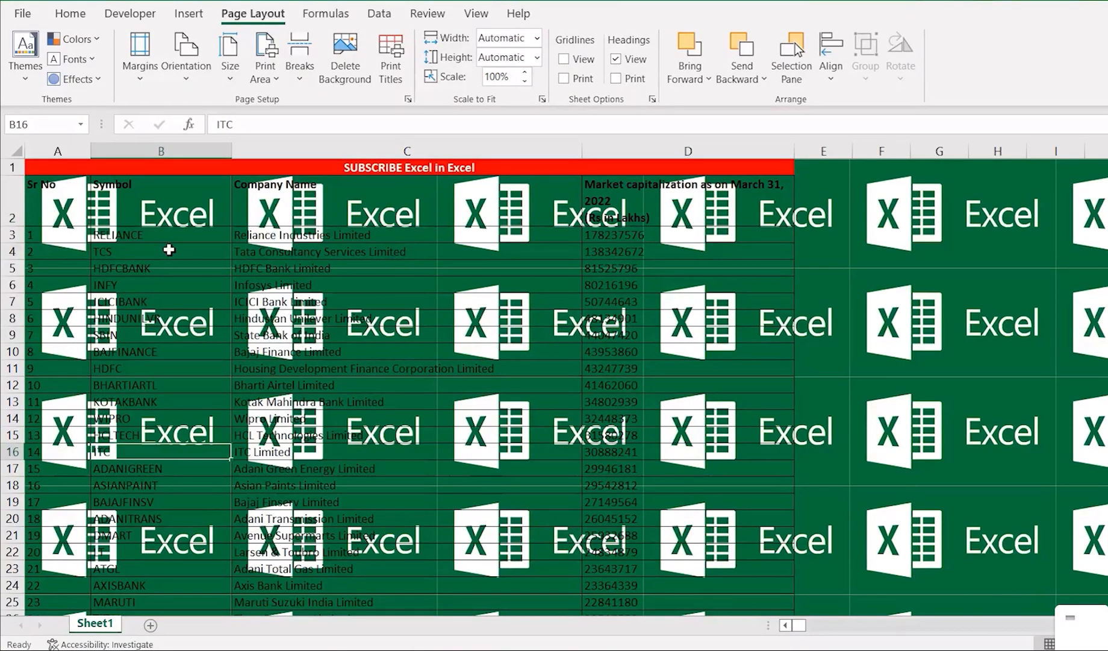
click(170, 251)
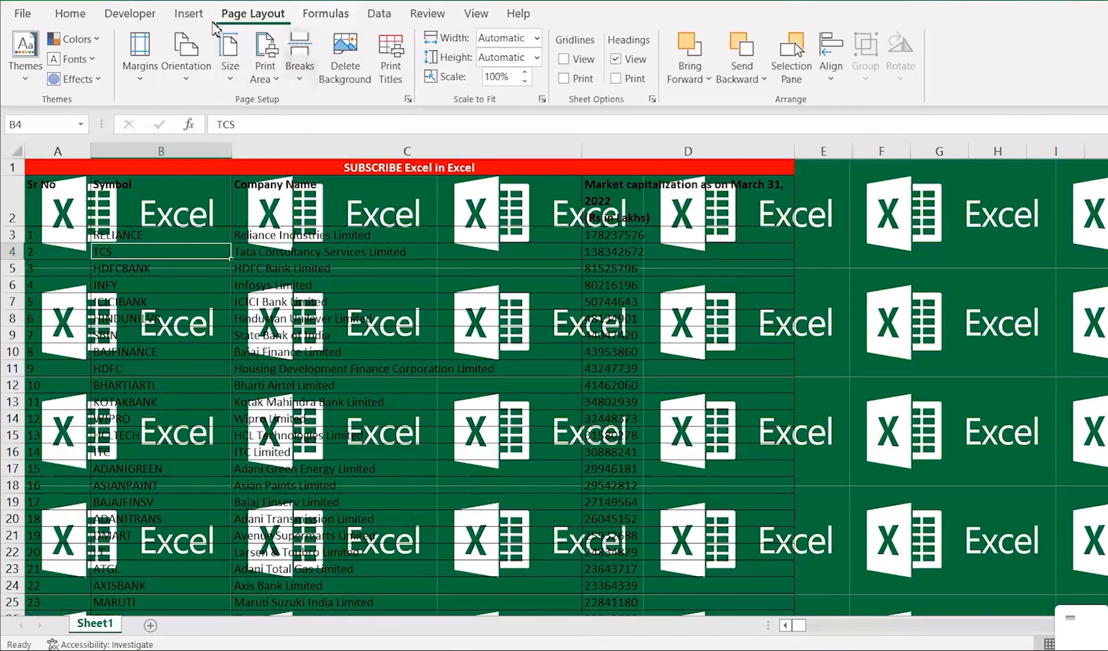
click(345, 72)
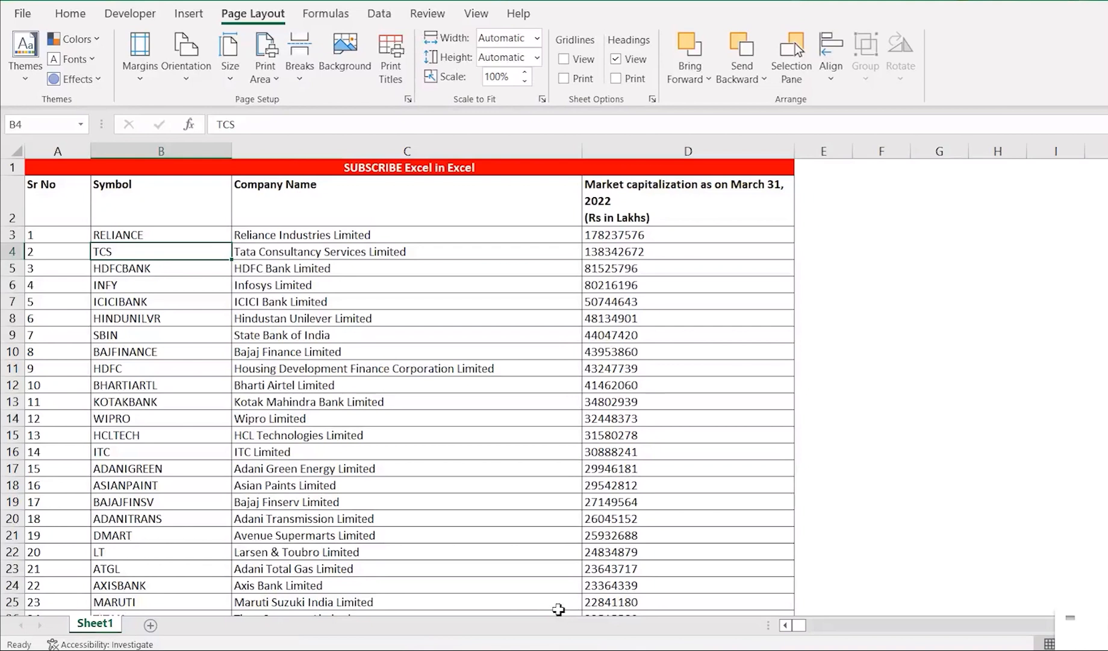
Move the selection to the title row and on to the Sr No header cell A2.
key(Left)
key(Up)
key(Up)
key(Up)
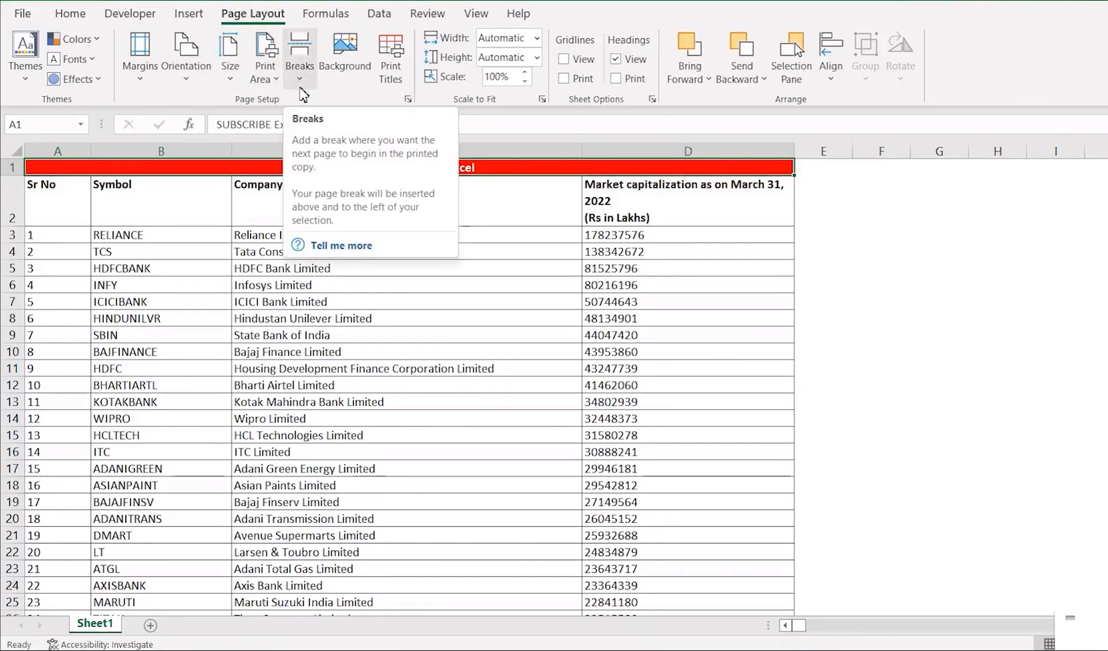
click(65, 207)
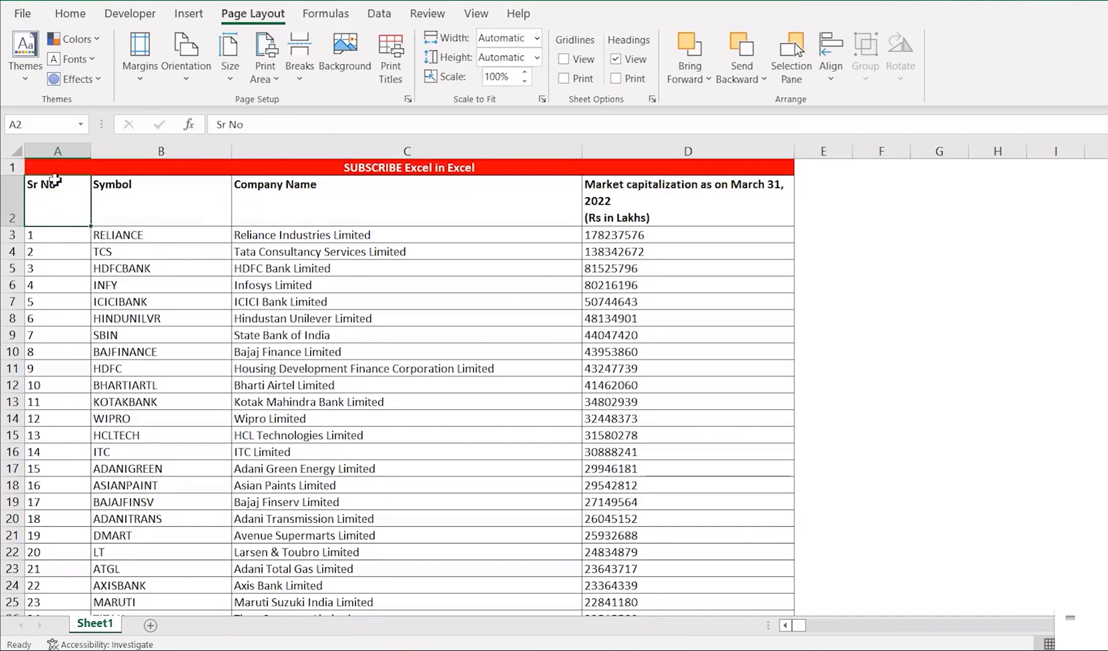
Examine the available printers in the print settings, keep the current printer, and return to the sheet.
click(22, 11)
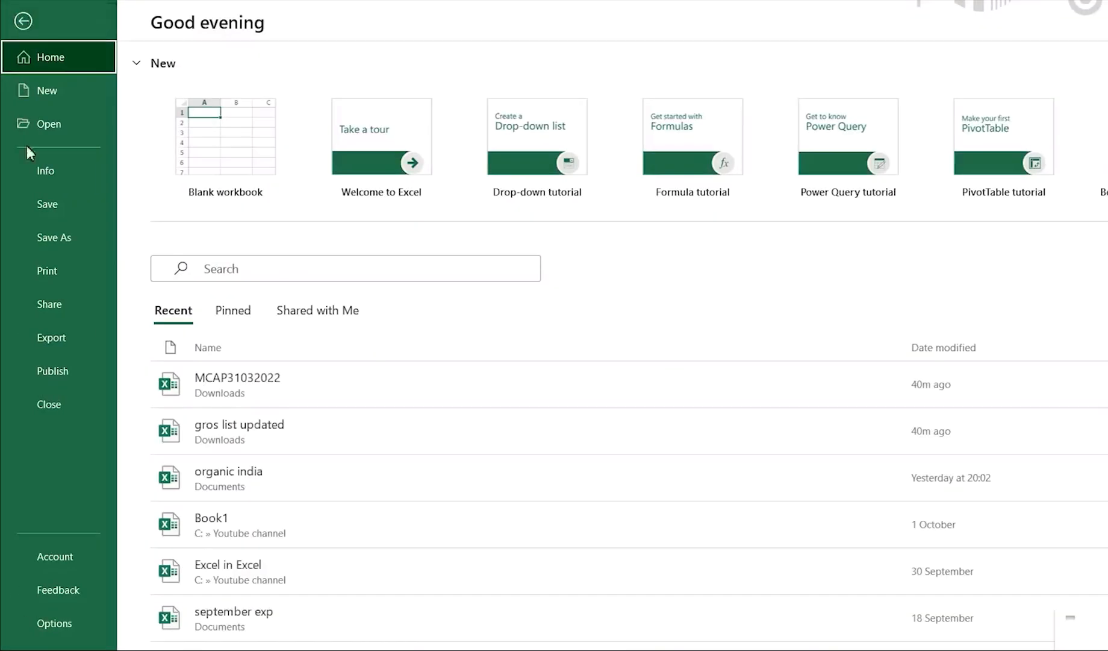
click(44, 266)
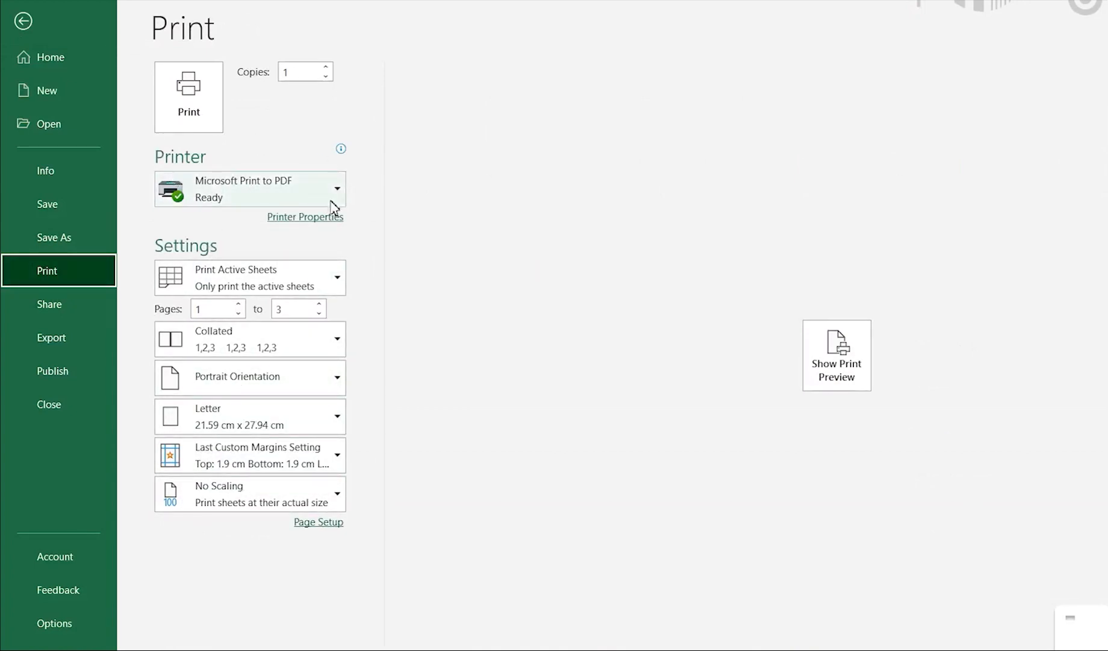
click(283, 189)
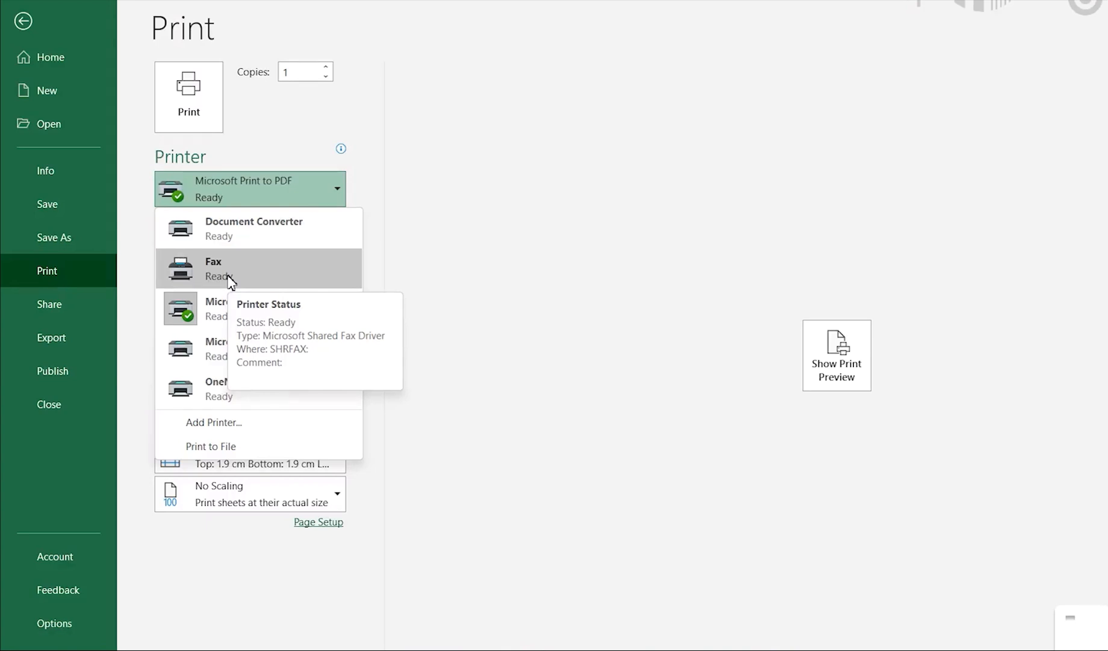
click(412, 218)
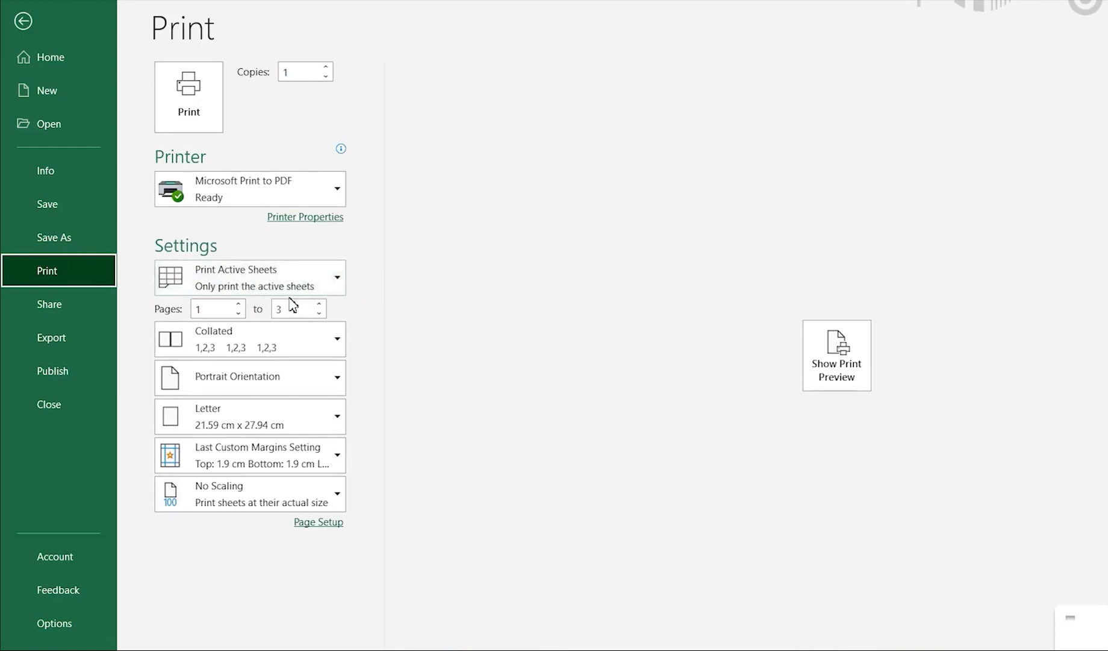
key(Escape)
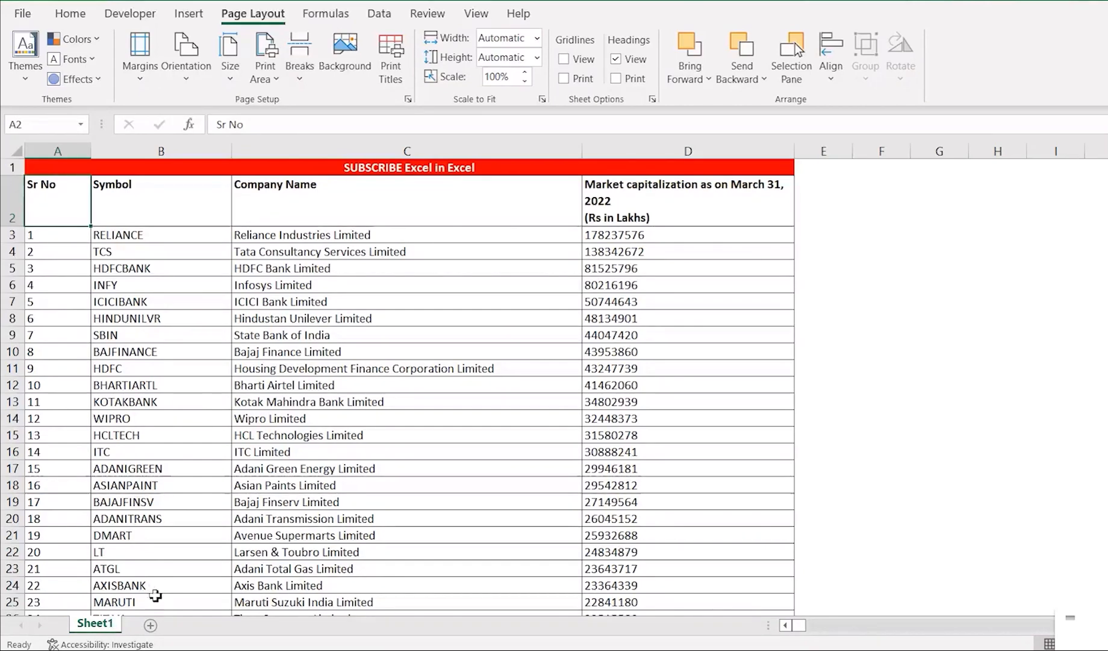
Add a new worksheet and enter the sample text "DSFHKDFHDFKGFGGHGFH" in cell A1.
click(151, 625)
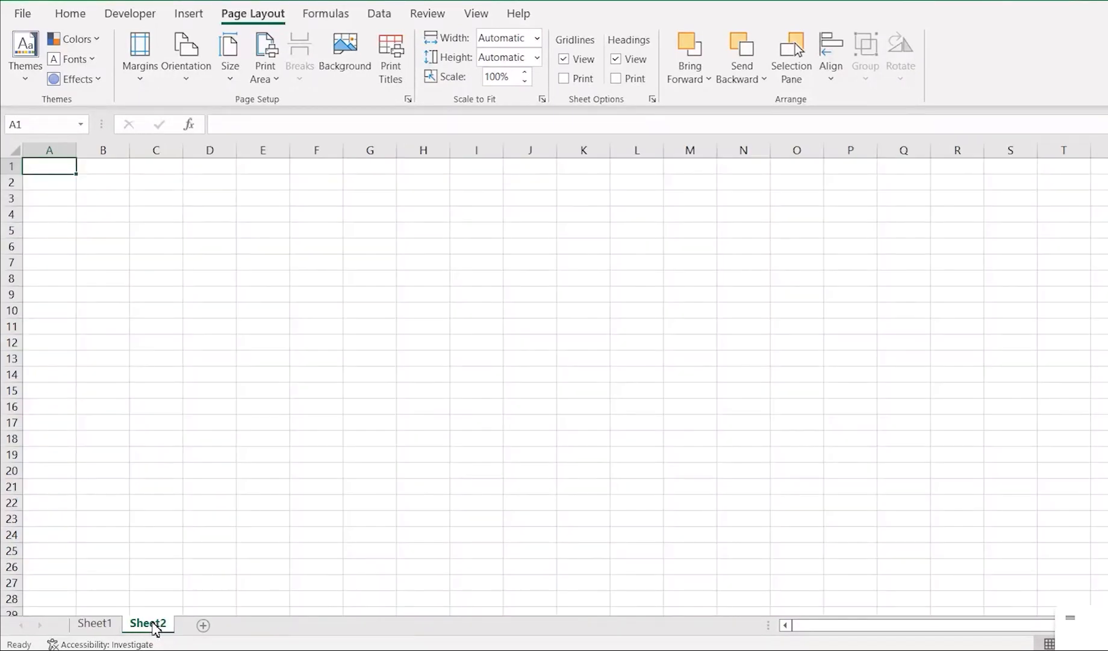
text(DSFHKDFHDFKGFGGHGFH)
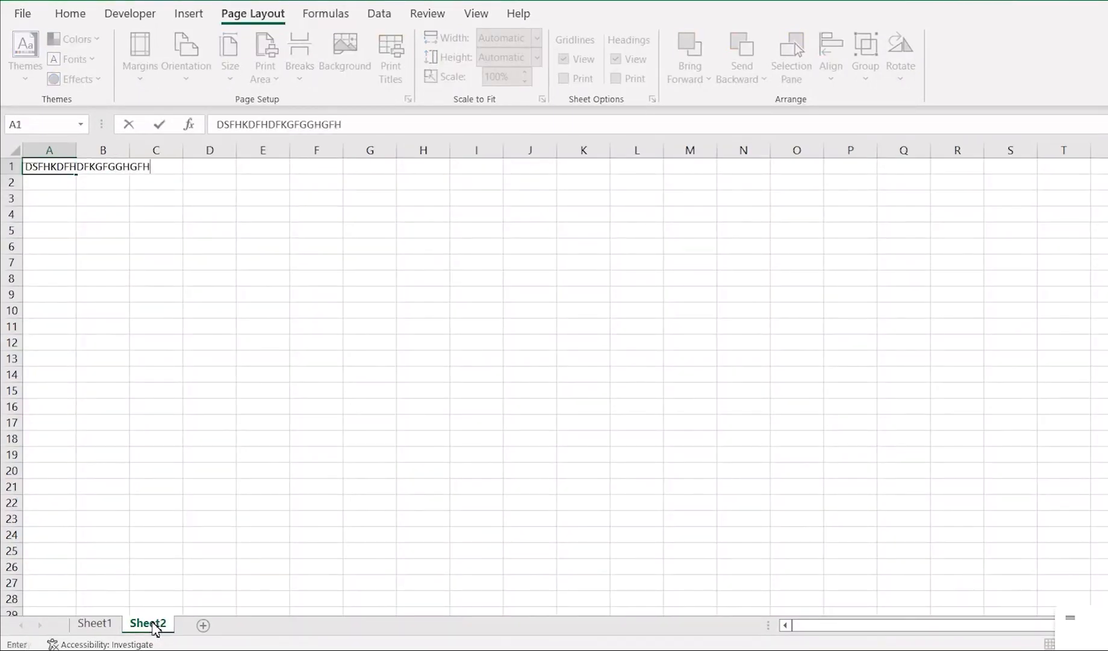
key(Return)
key(Up)
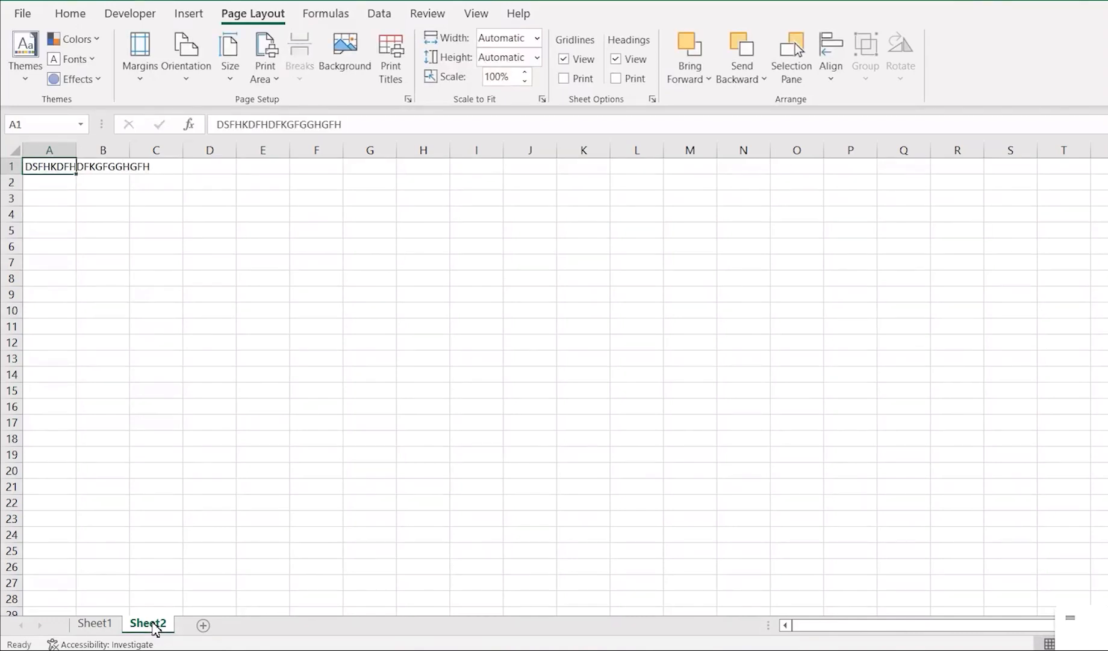
Return to Sheet1, open its print settings and show the print preview.
click(93, 624)
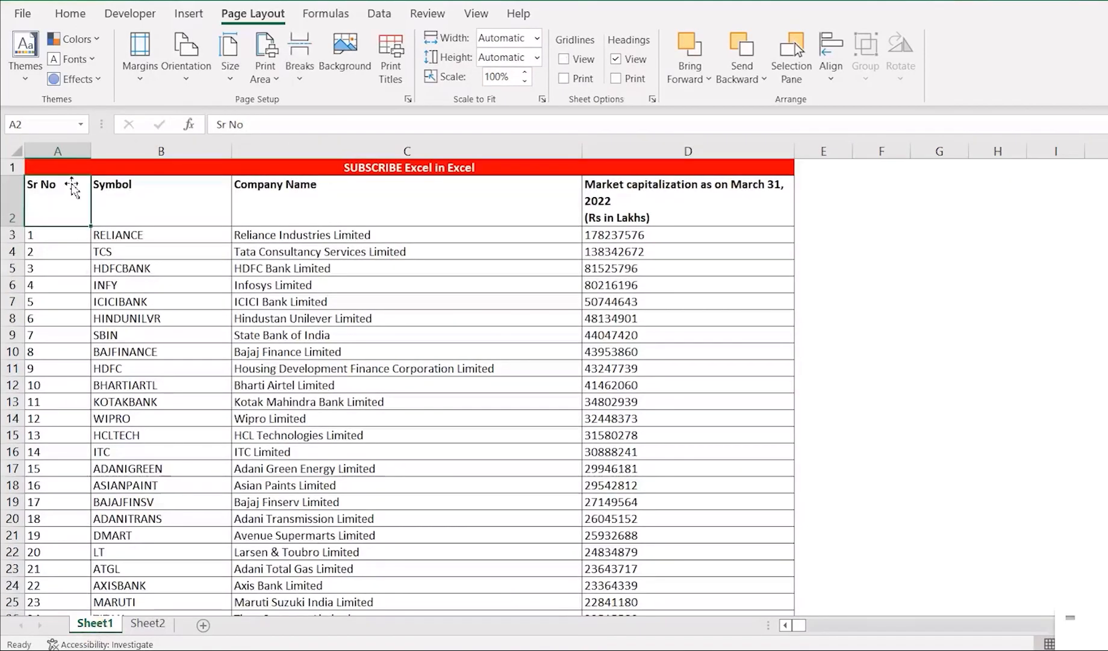
click(23, 13)
click(60, 275)
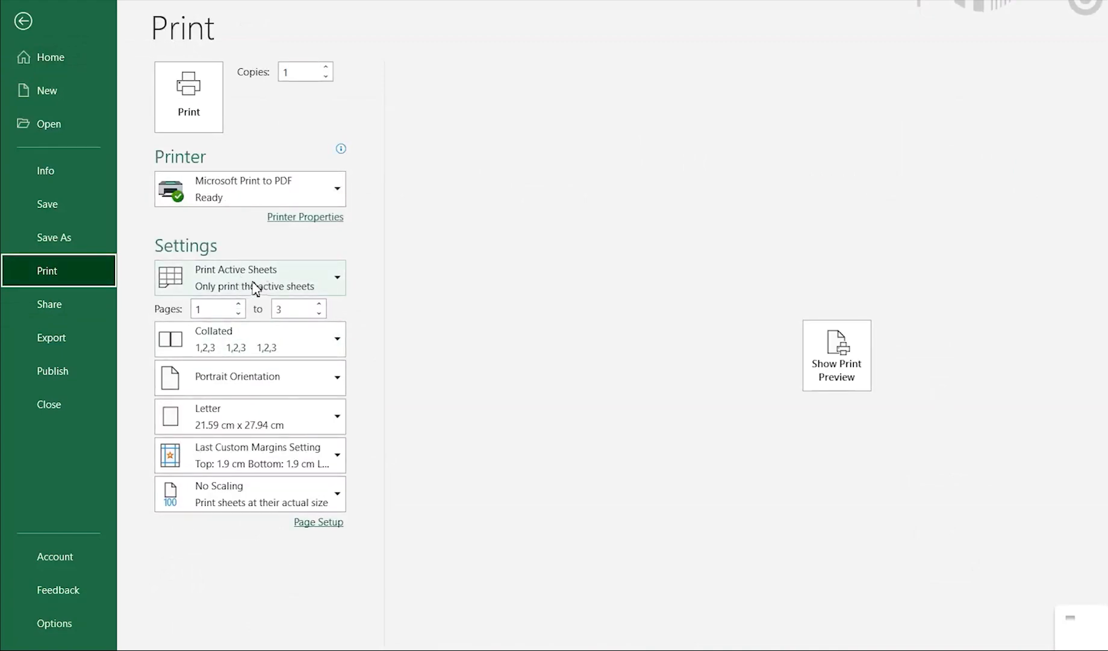
click(837, 366)
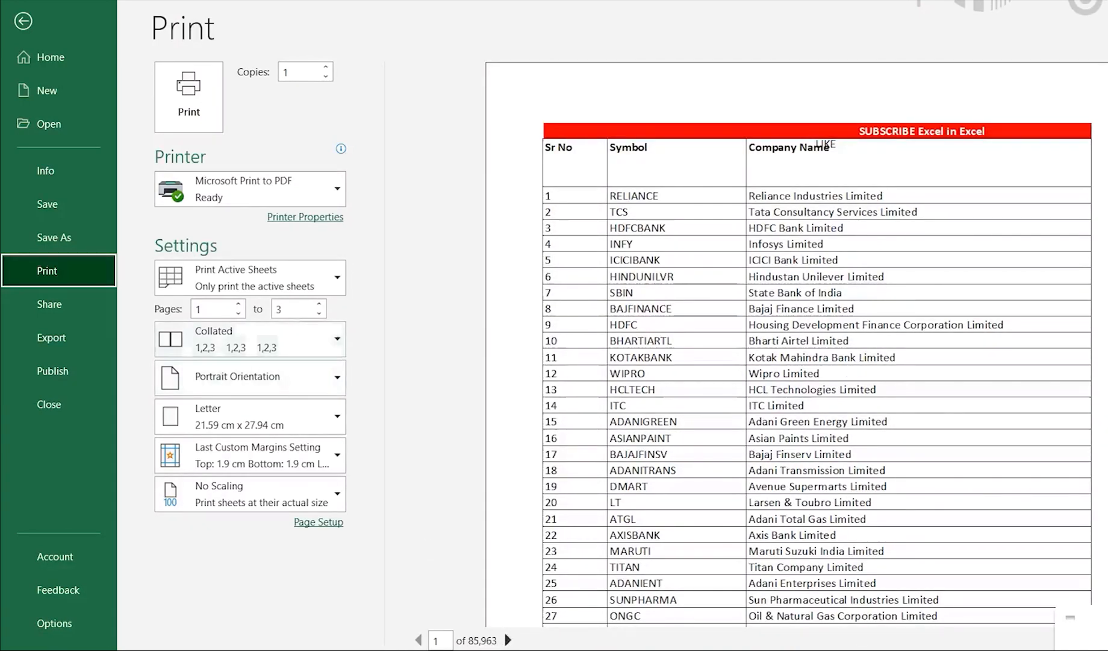
Switch the print scope to Print Entire Workbook and back to Print Active Sheets.
click(291, 286)
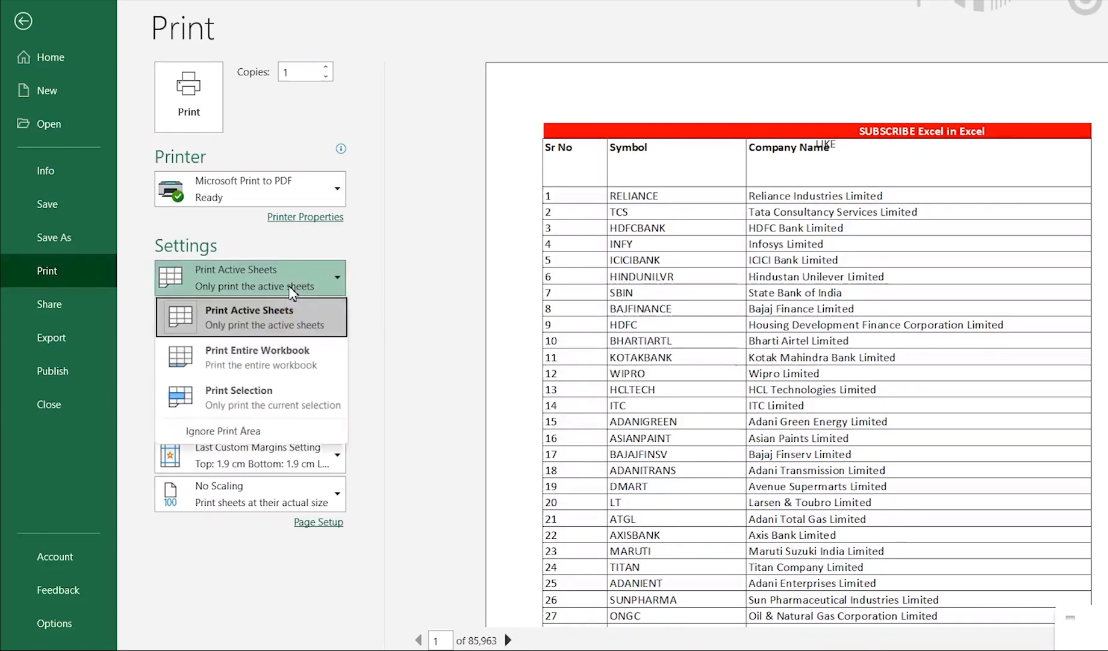
click(263, 358)
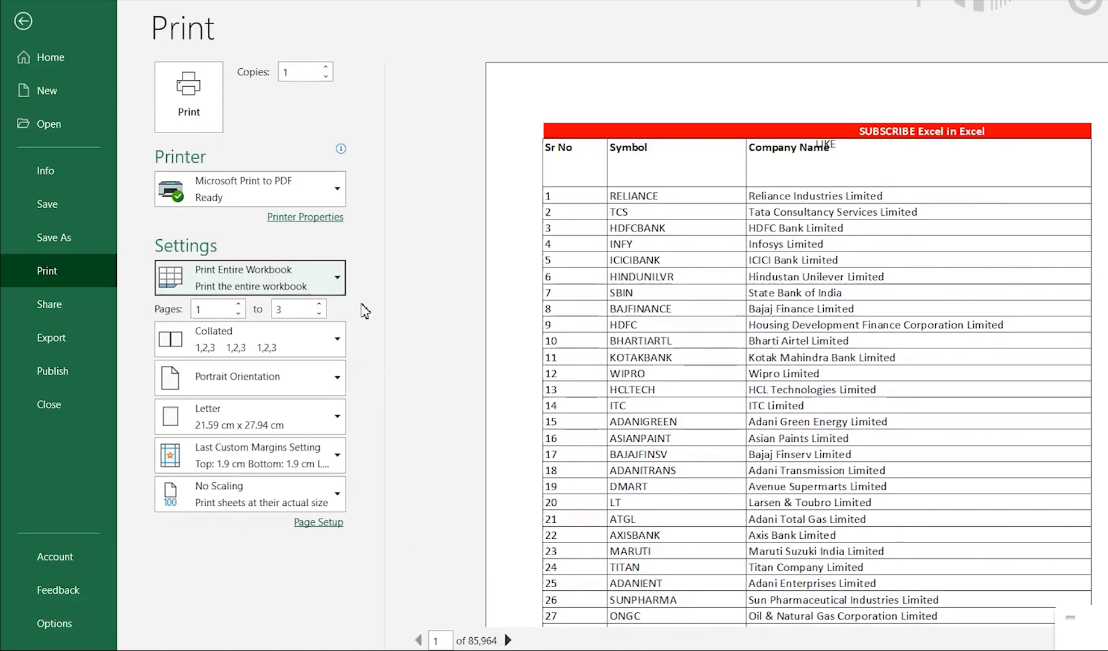
click(336, 282)
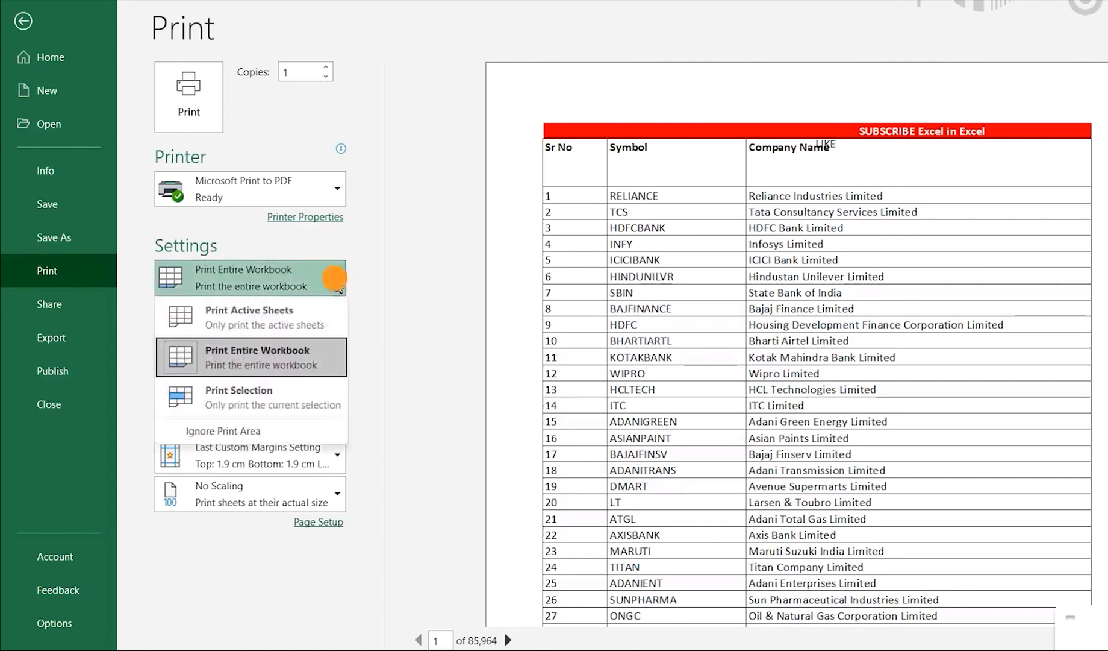
click(306, 325)
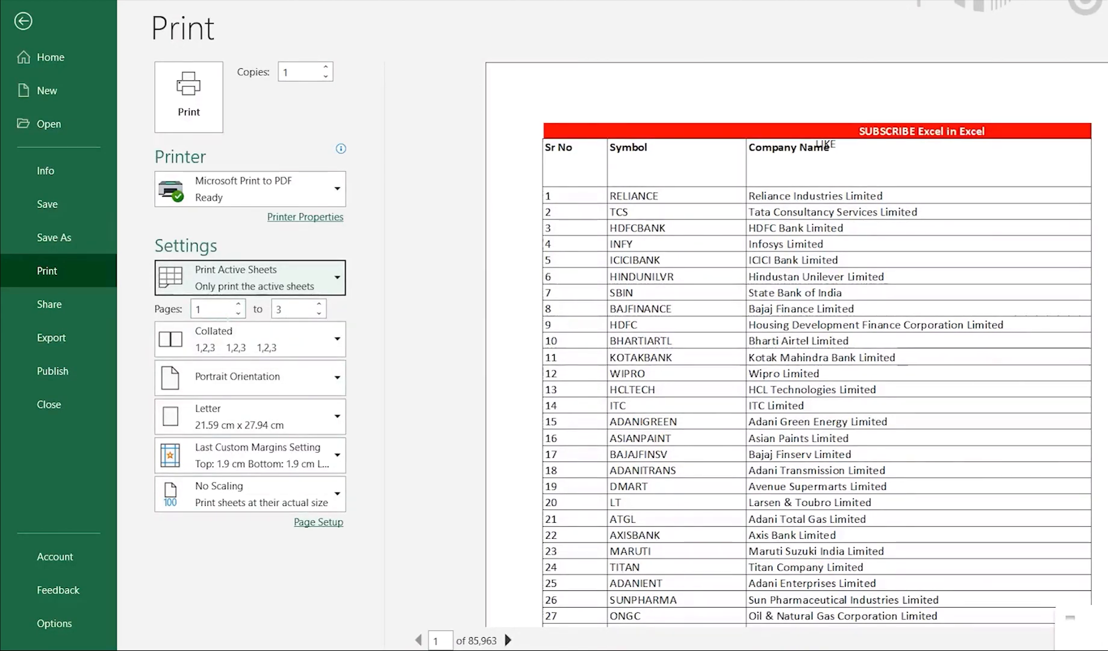
Set the page range to print from 34 to 45 and review the collation options, keeping Collated.
click(224, 311)
text(34)
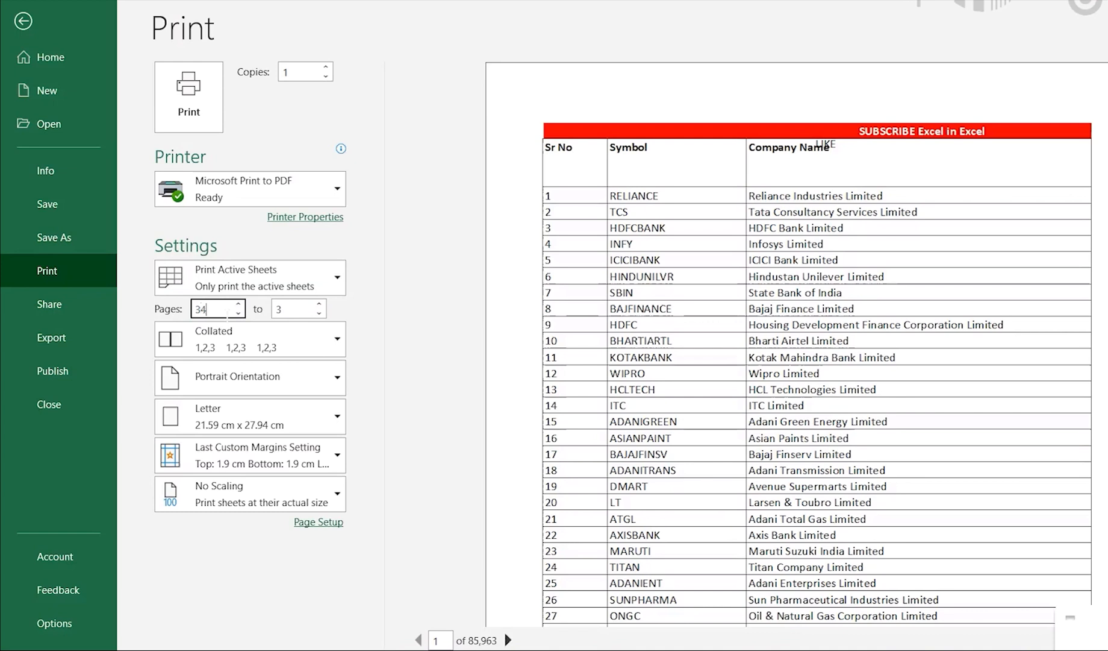
key(Tab)
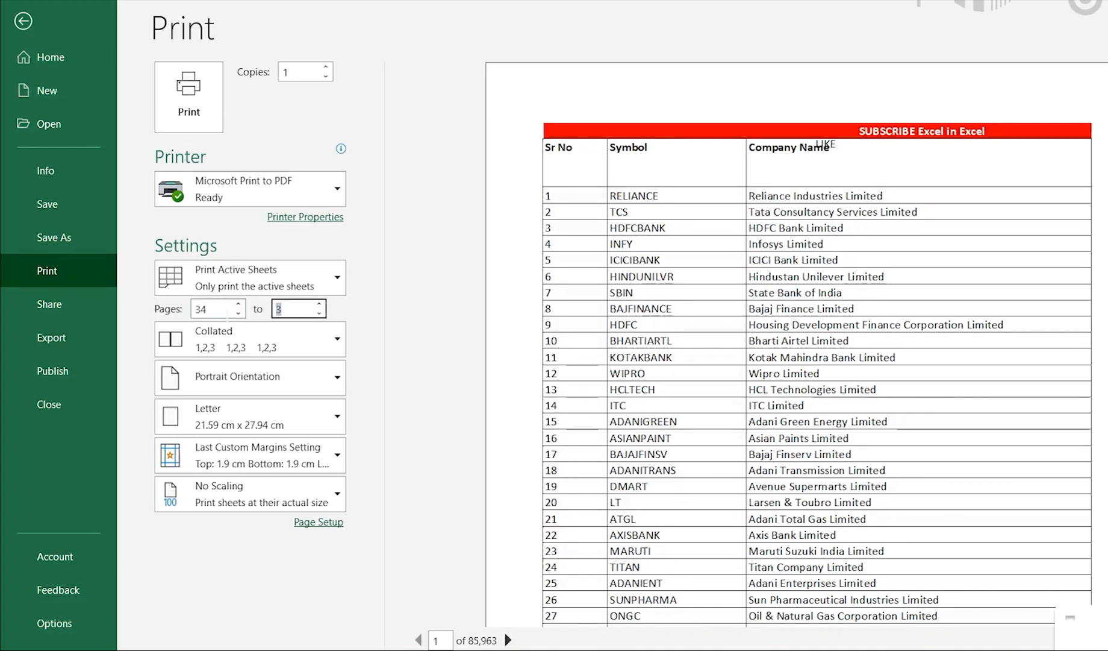
text(45)
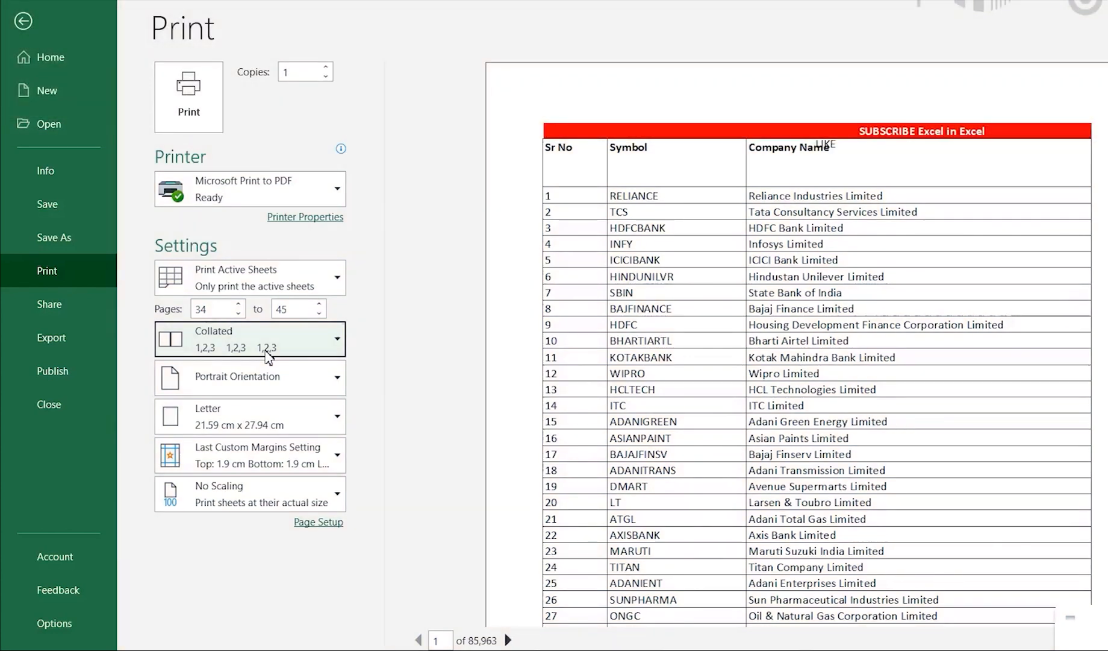
click(267, 352)
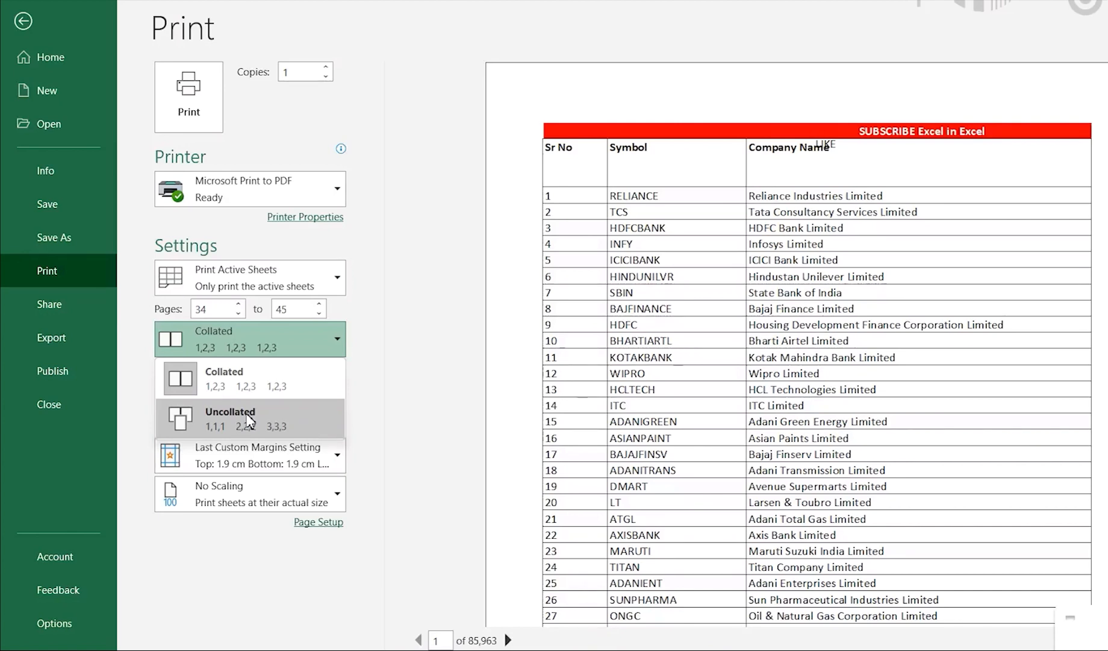
click(399, 383)
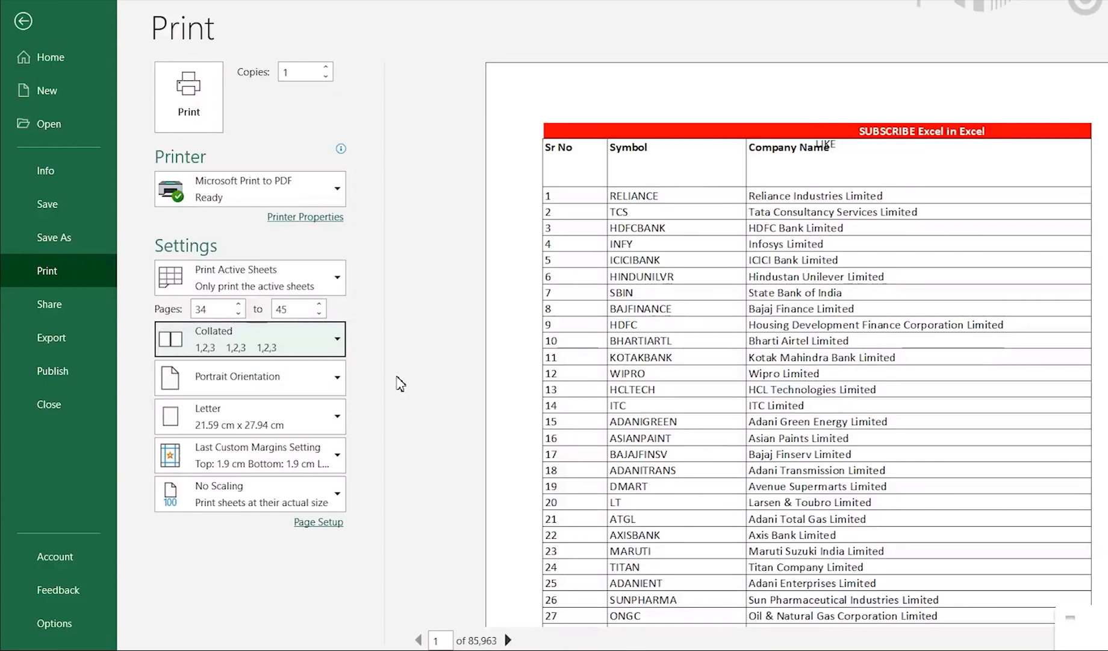
Compare the preview in landscape and portrait by switching the orientation twice, ending on Portrait Orientation.
click(317, 382)
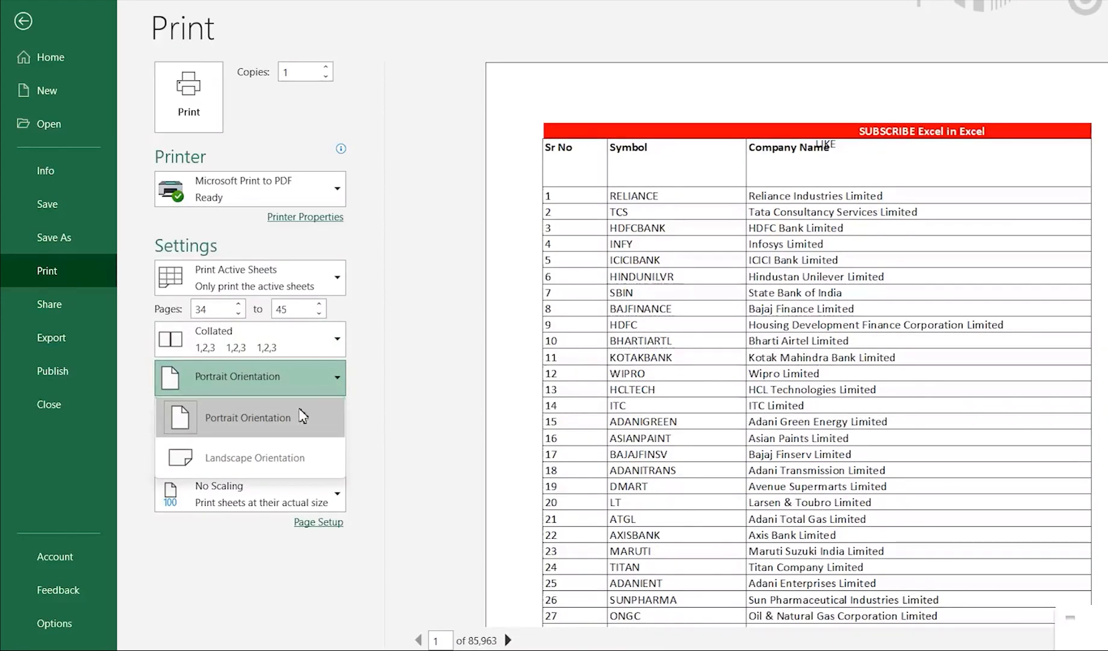
click(294, 459)
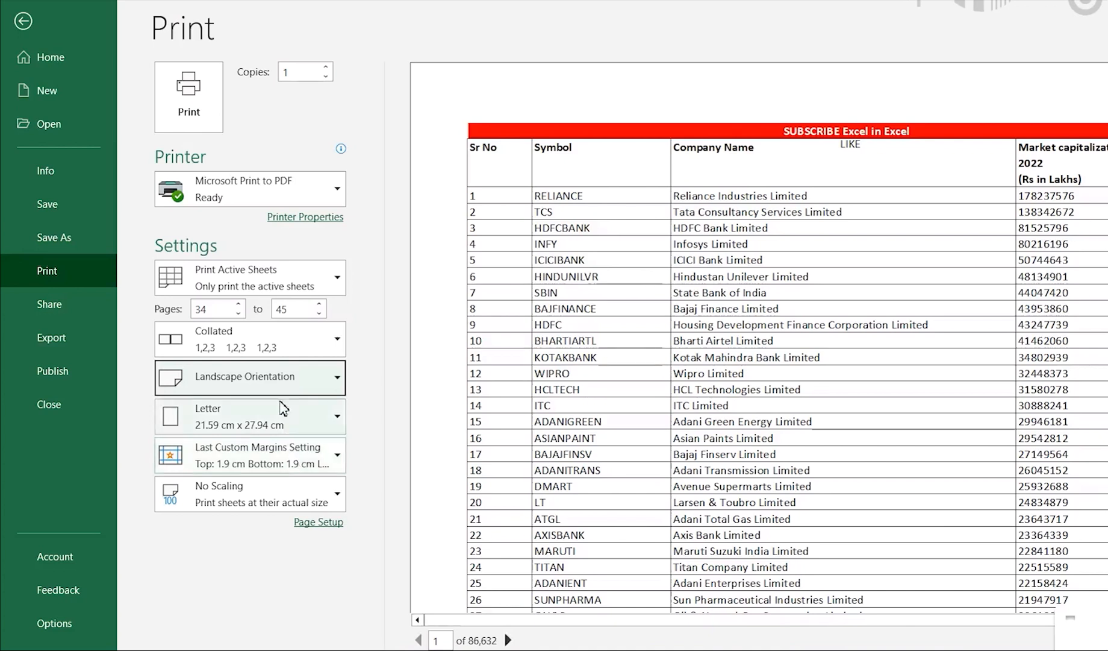
click(272, 378)
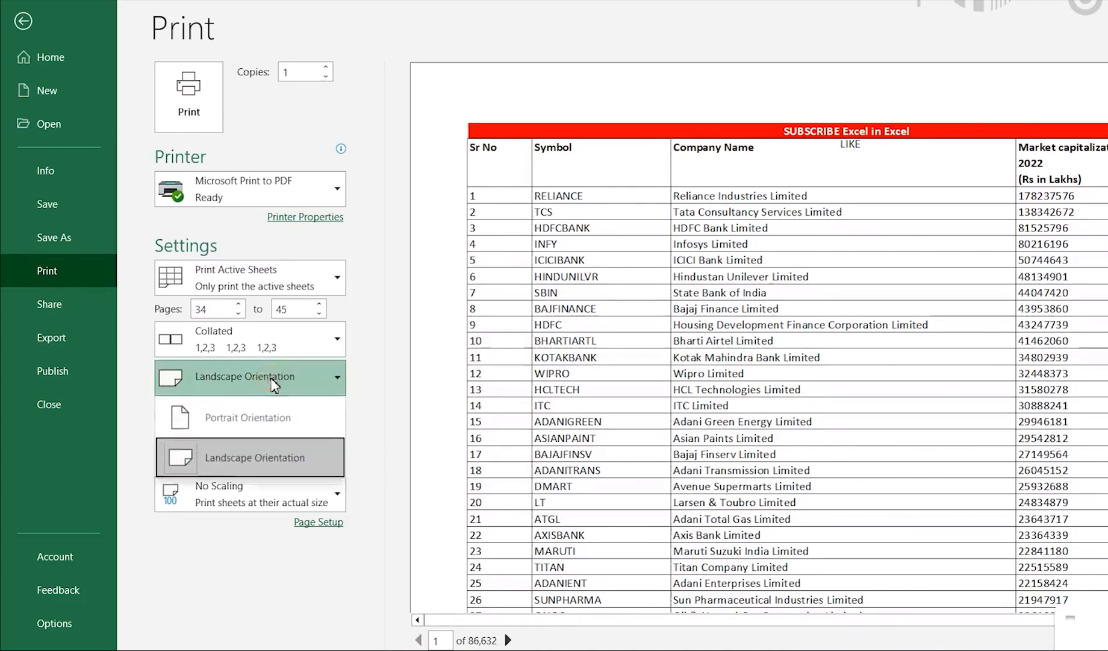
click(259, 419)
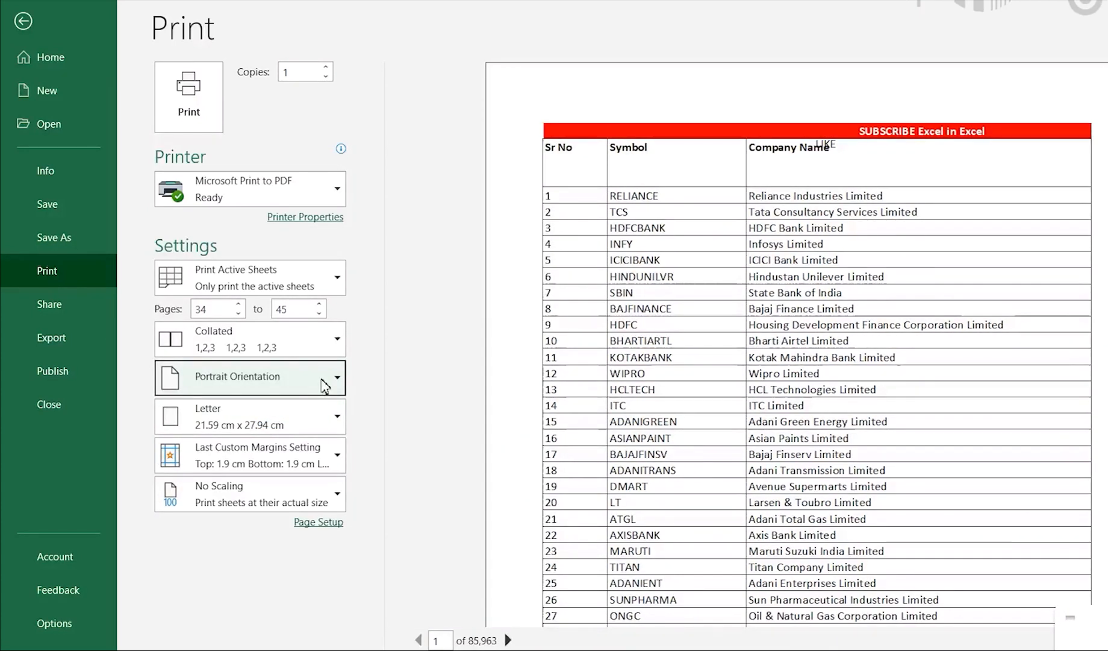
click(325, 385)
click(285, 459)
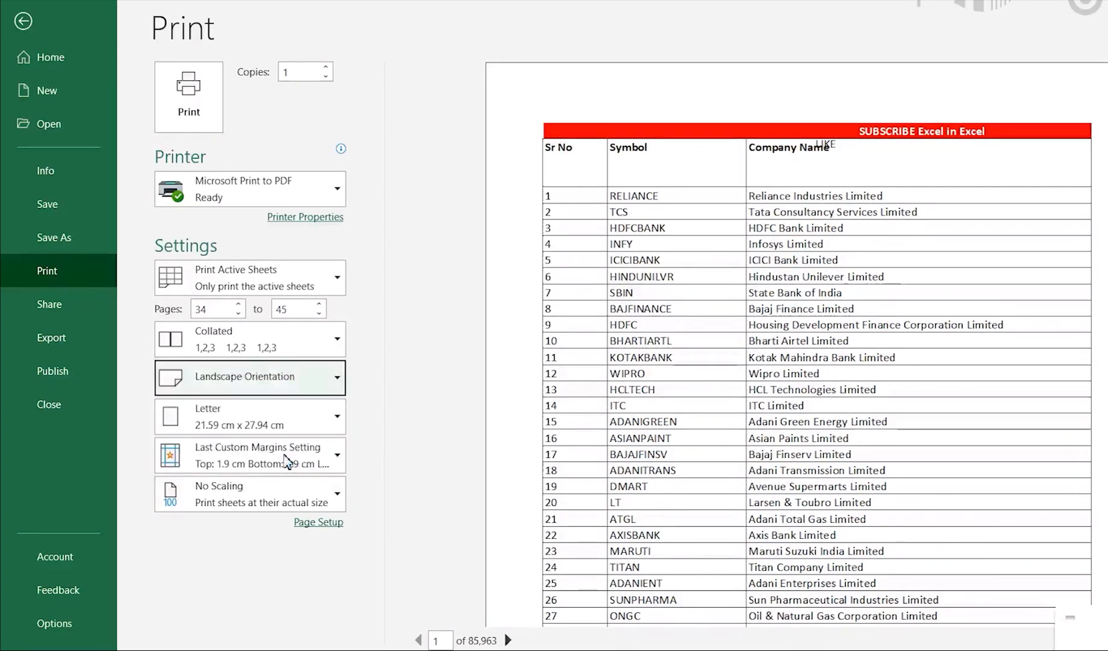
click(320, 385)
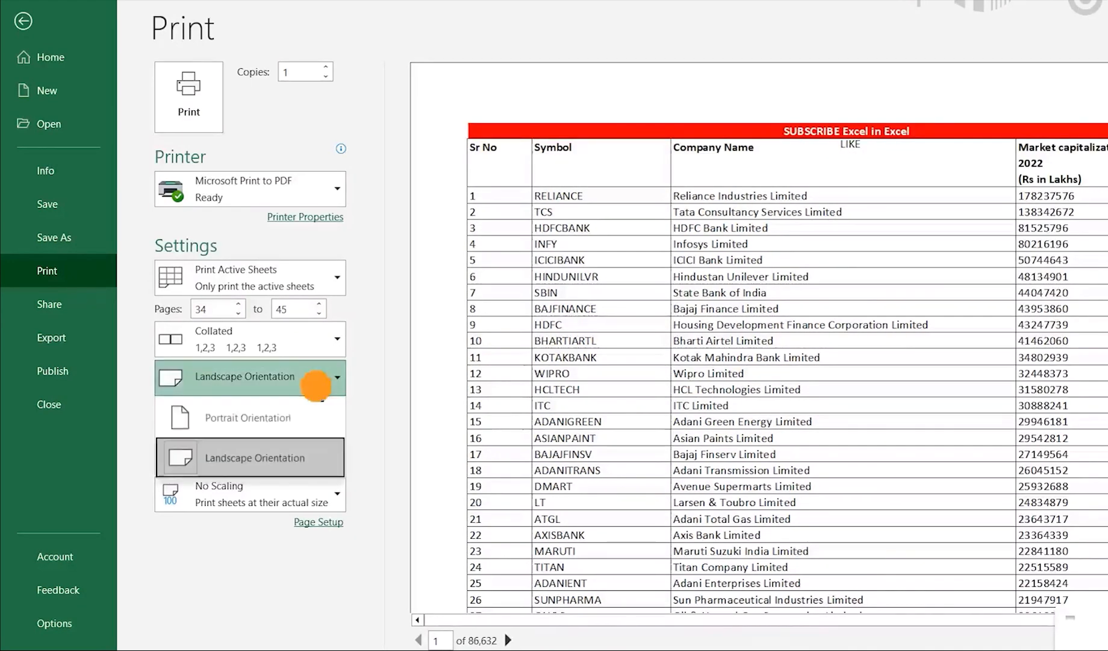
click(301, 416)
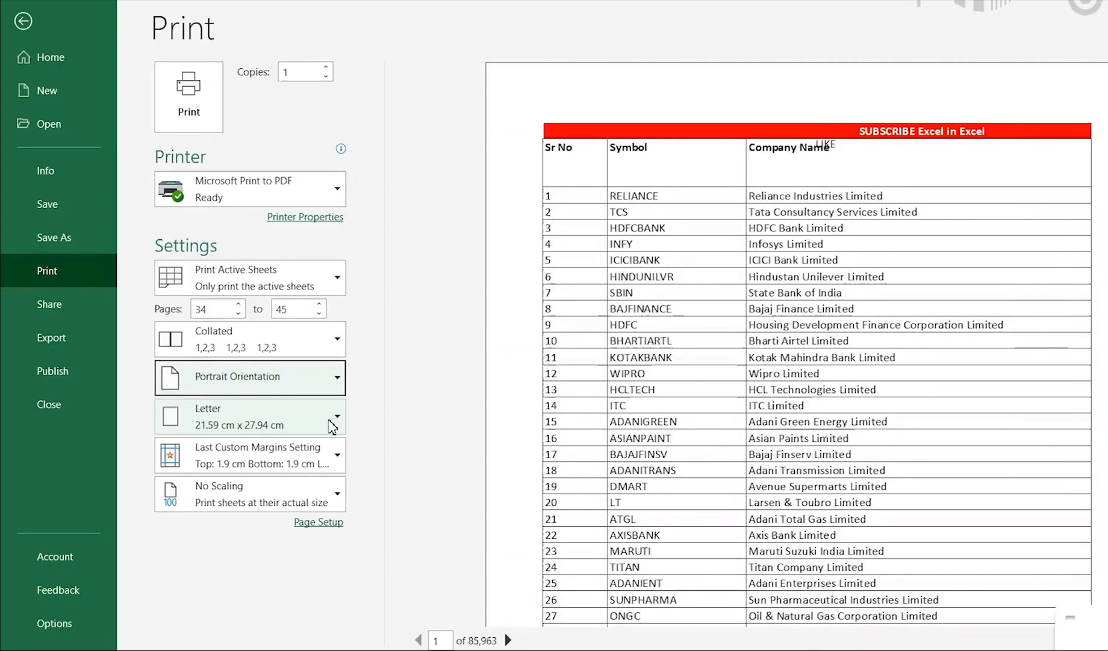
Compare the preview with A4, A3 and A5 paper, and return the paper size to Letter.
click(333, 423)
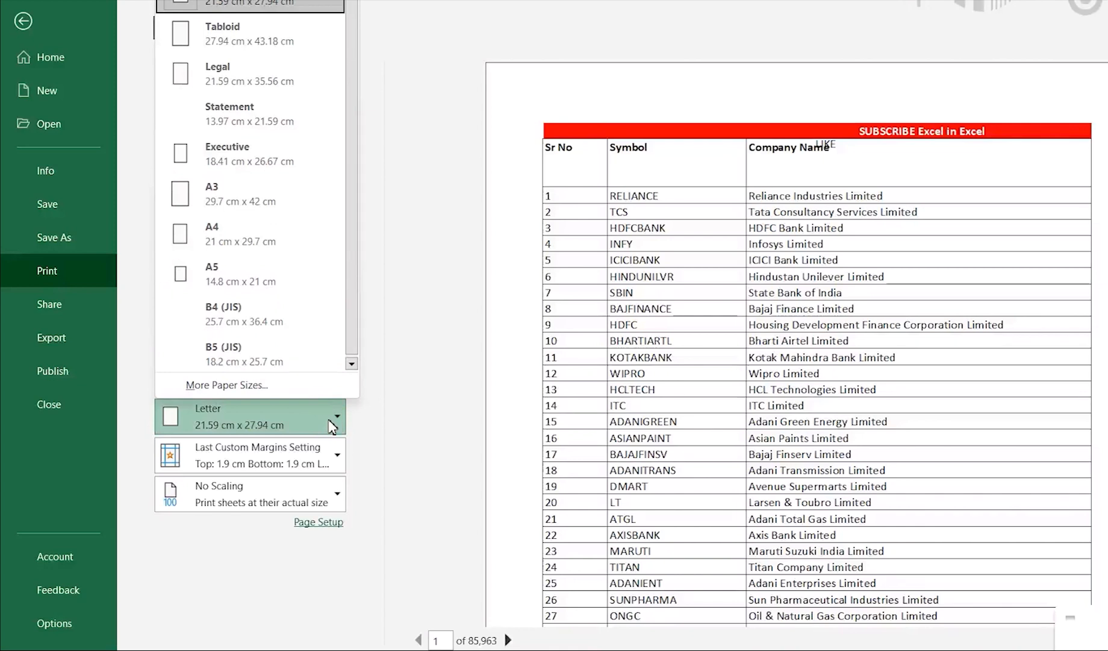
click(241, 235)
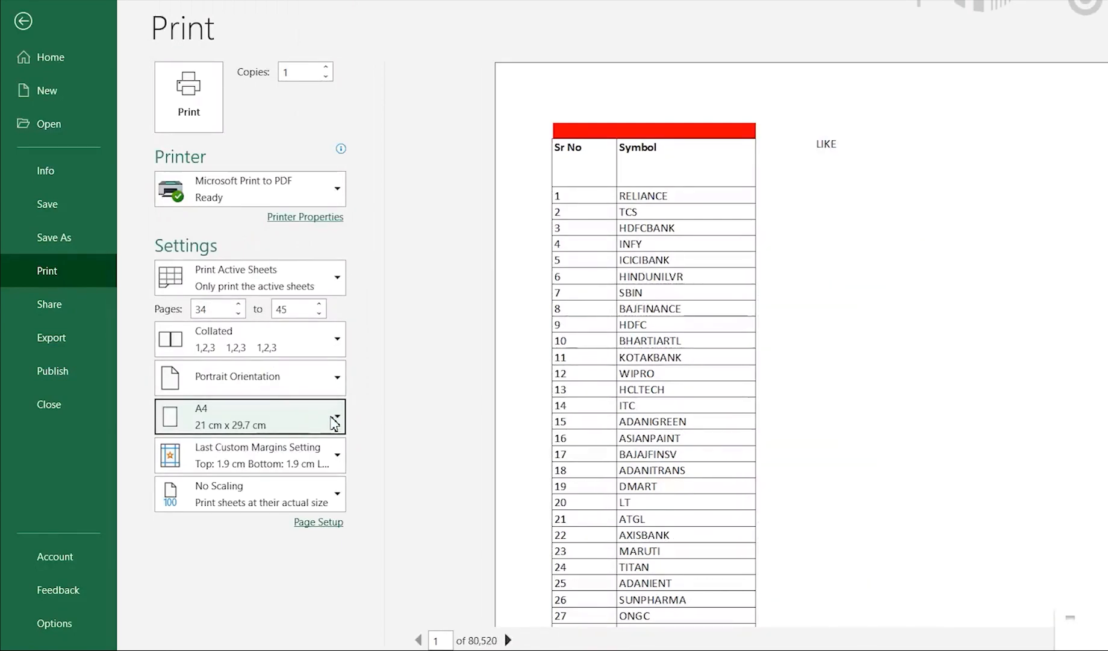
click(323, 421)
click(256, 203)
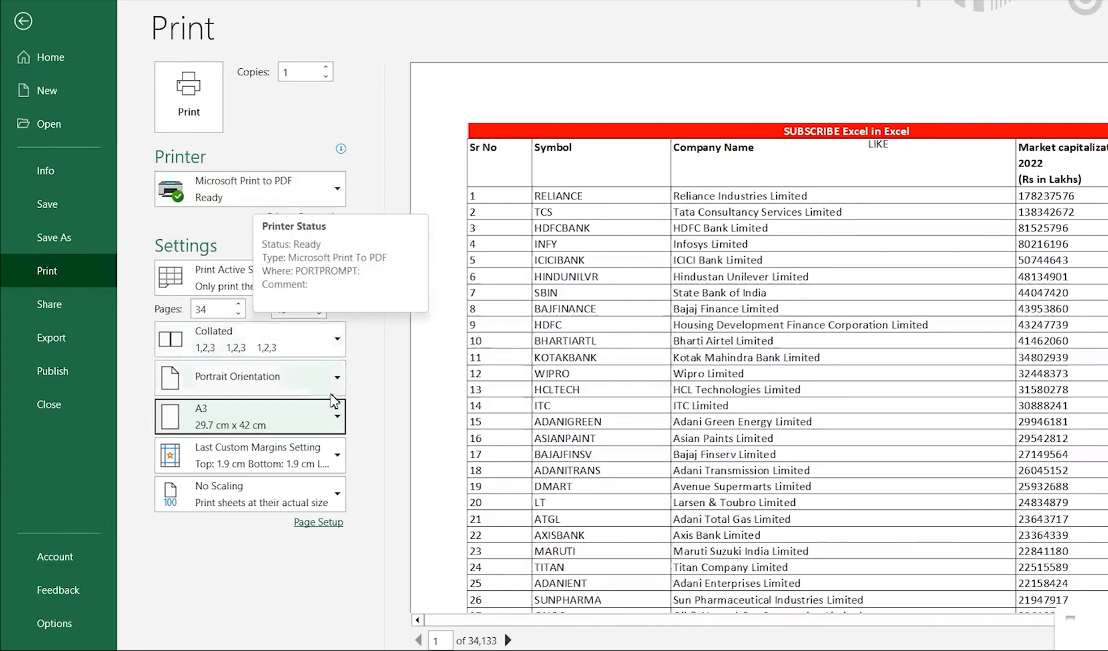
click(326, 424)
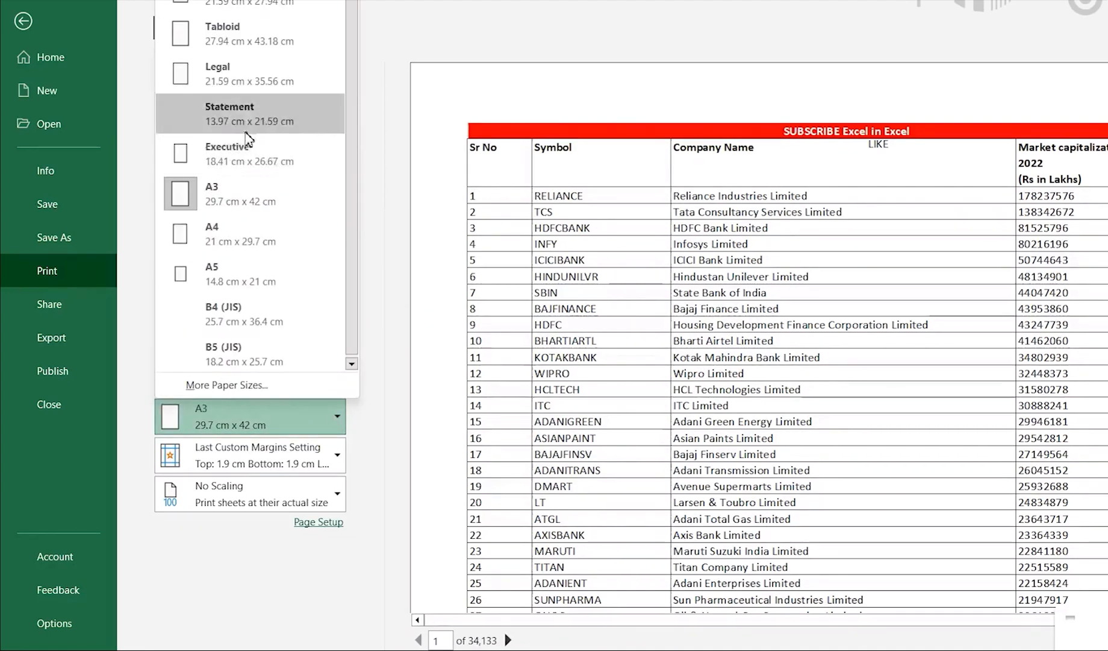
click(251, 273)
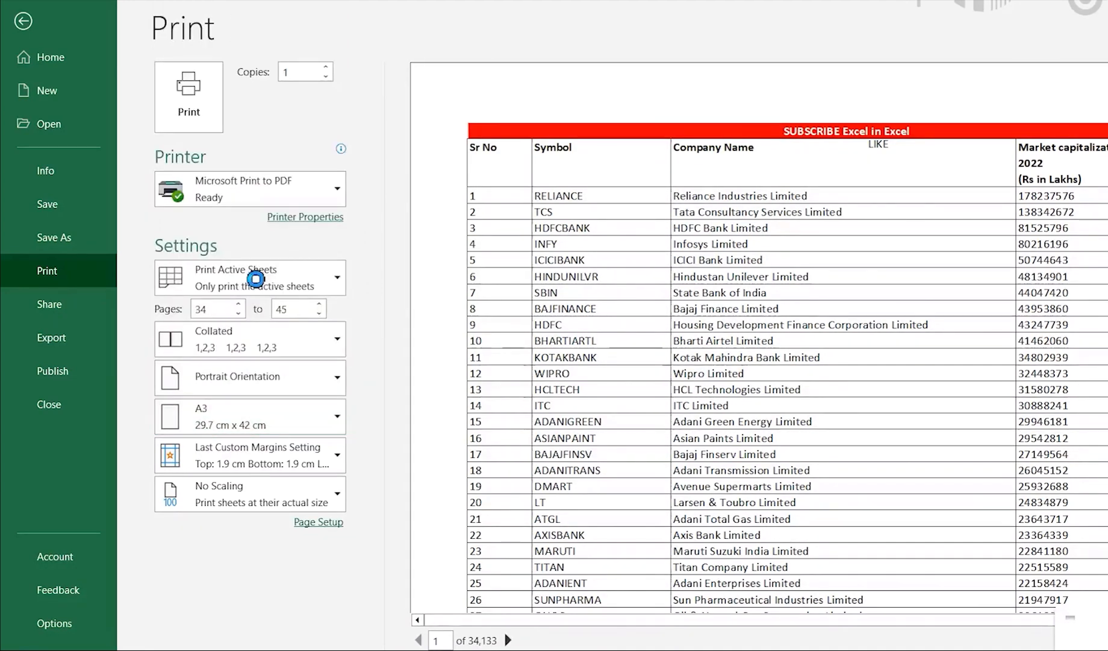
click(308, 422)
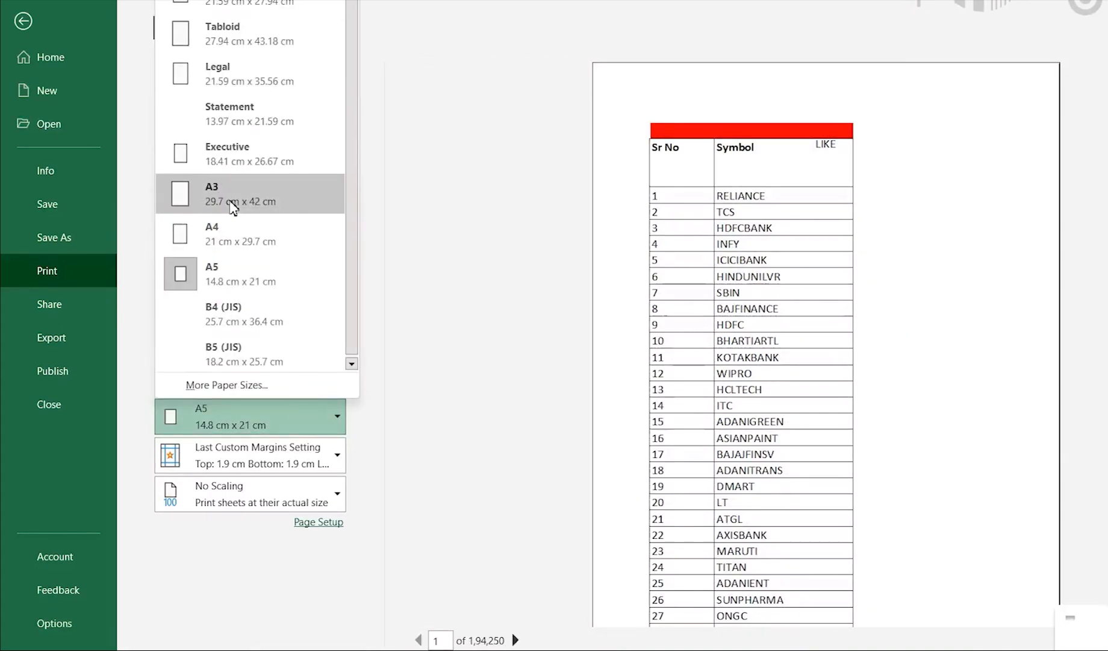
click(226, 10)
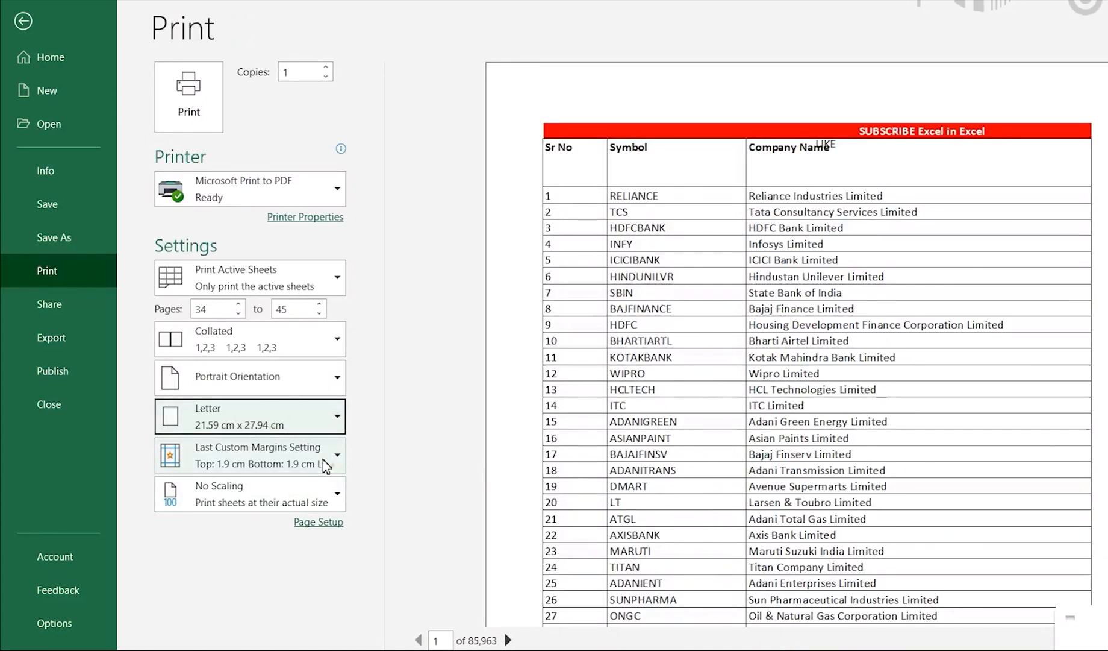
Try the Normal, Wide and Narrow page margins in turn, ending on Narrow.
click(324, 463)
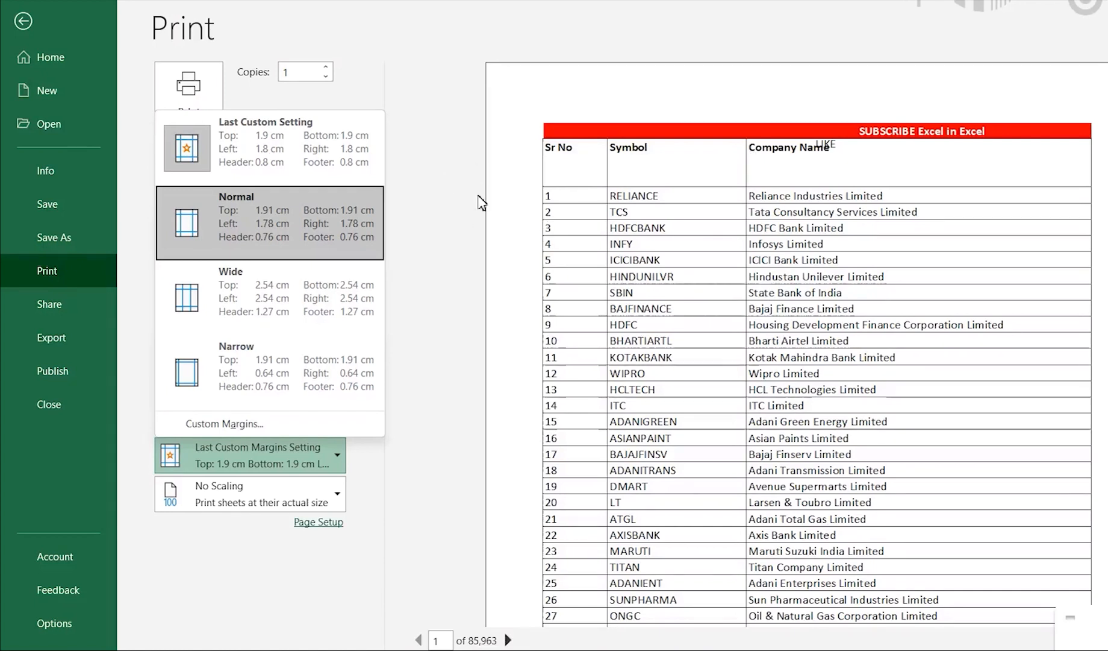
click(304, 229)
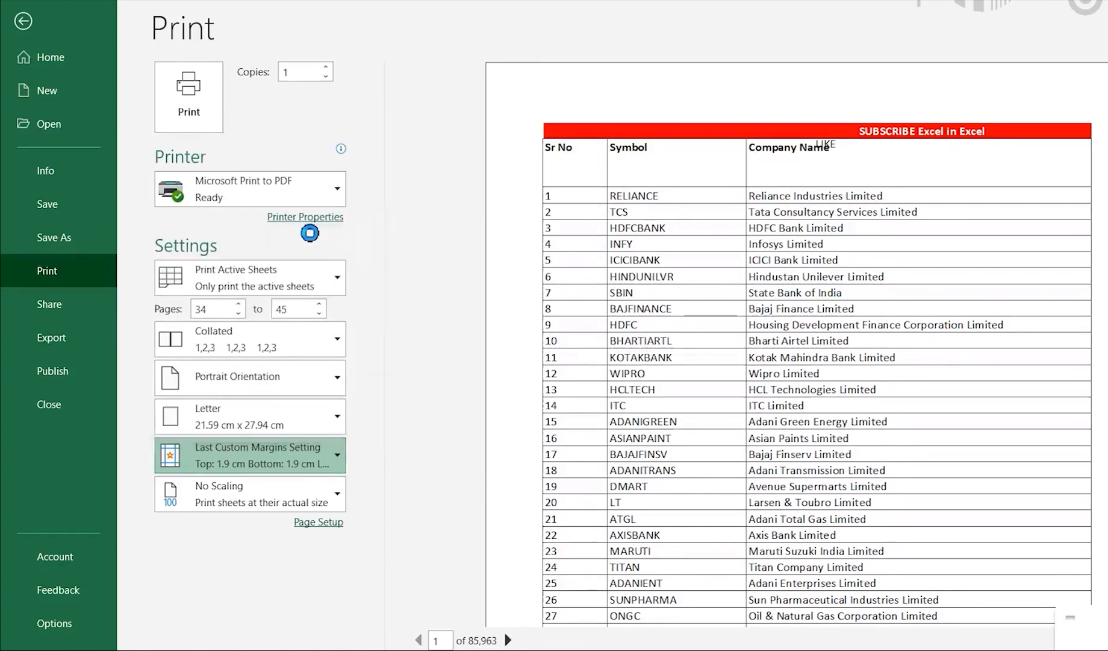
click(291, 456)
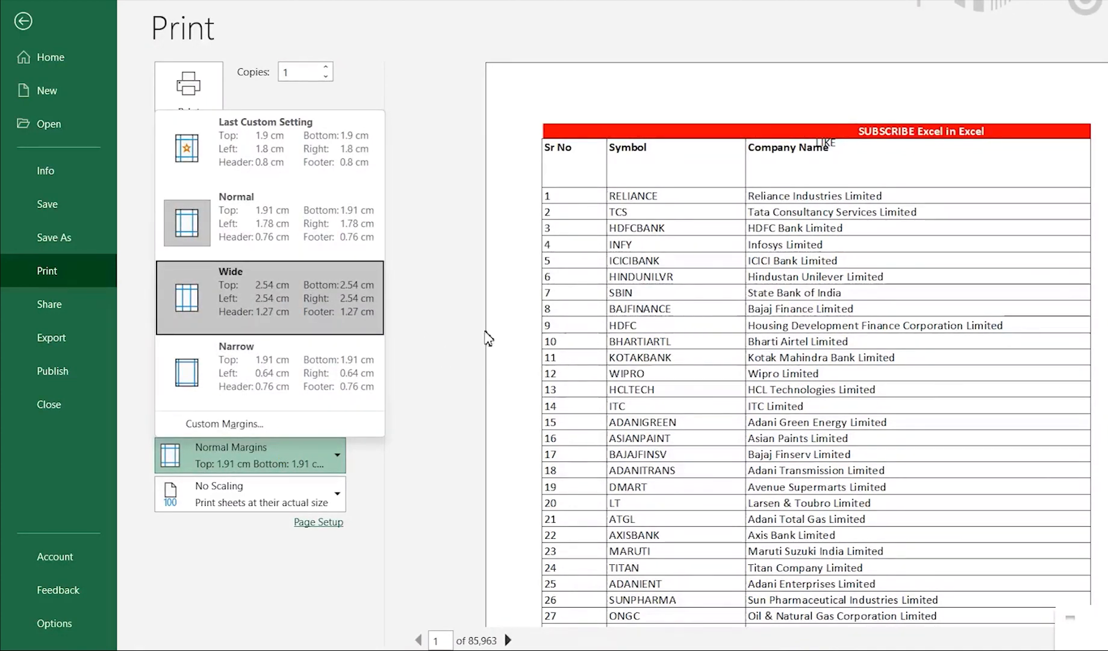
click(320, 306)
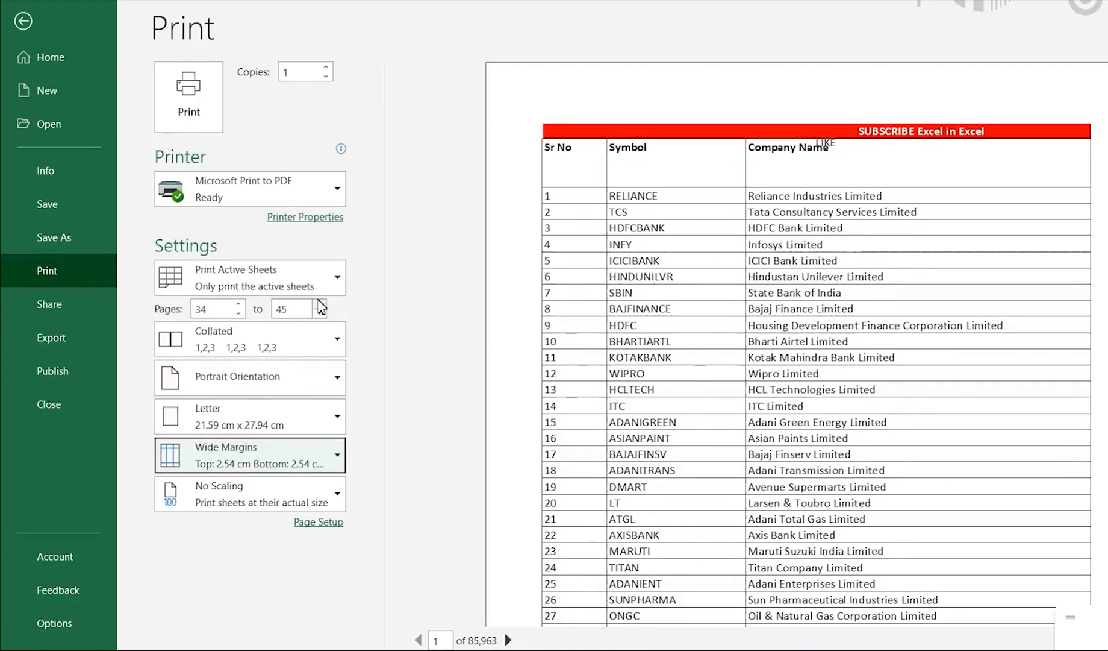
click(267, 458)
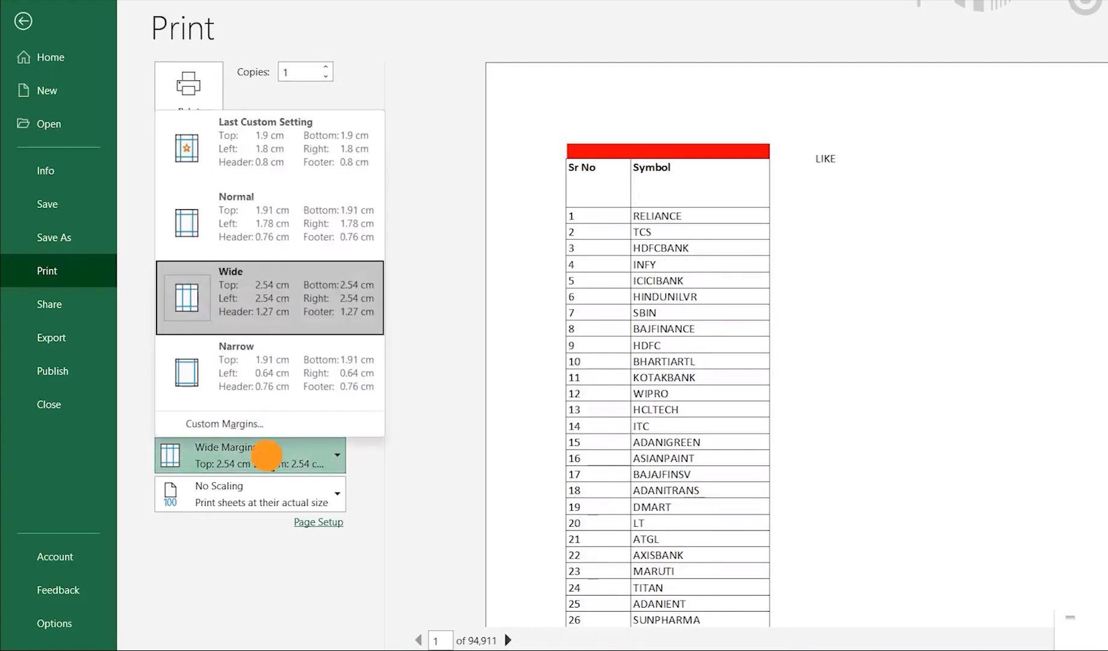
click(251, 385)
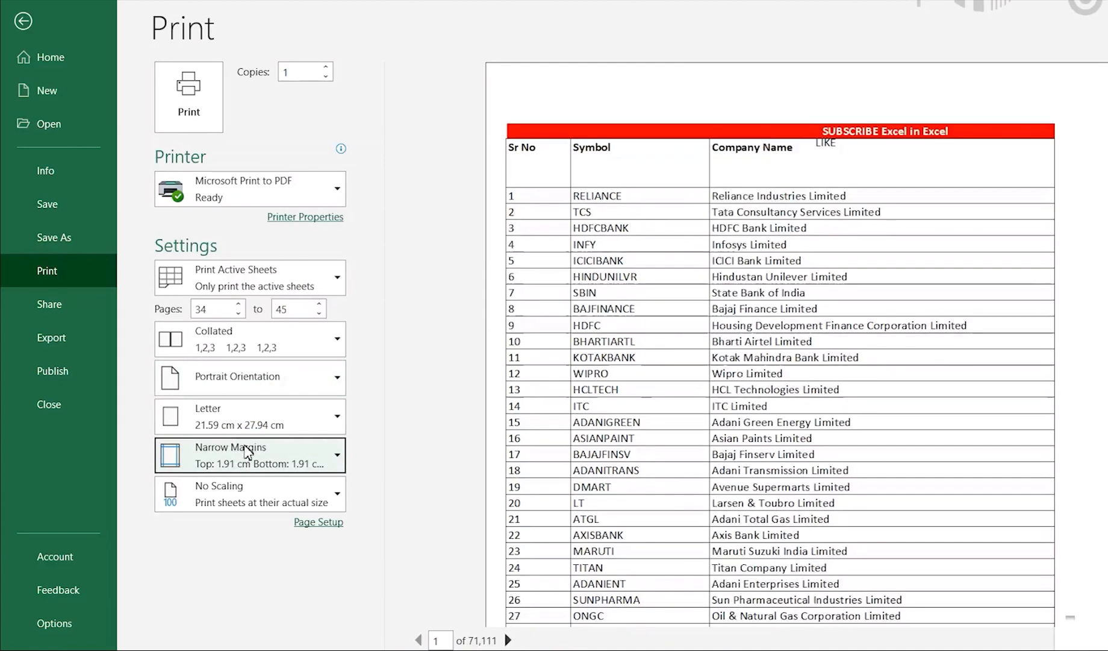
Open the custom margins settings, review the bottom and footer margins, and accept the values as they are.
click(259, 462)
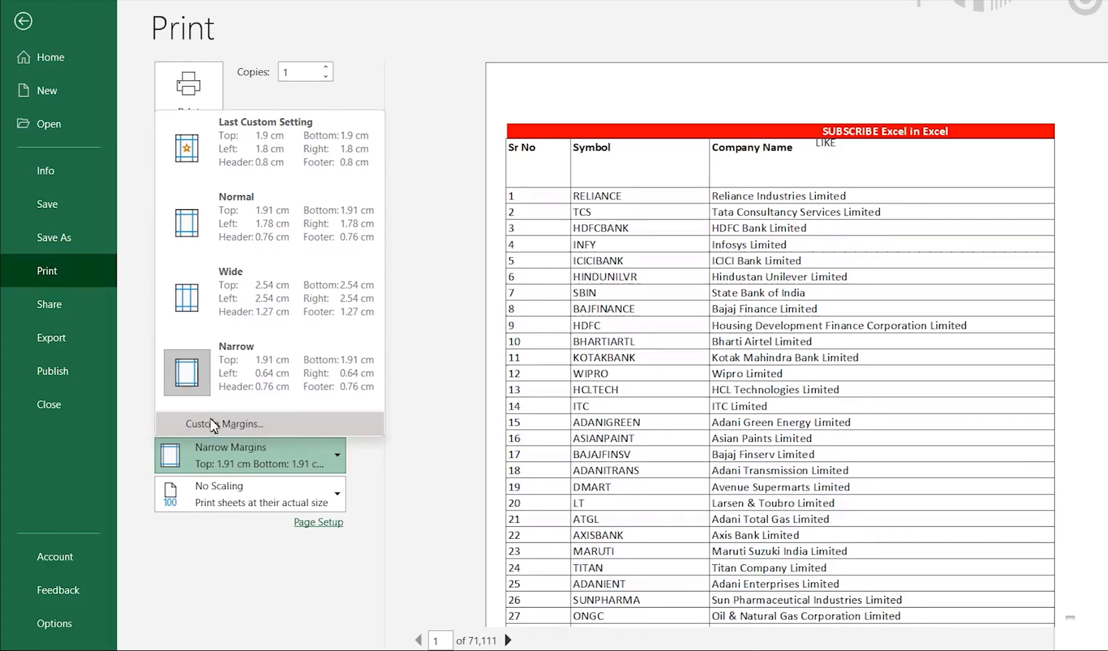
click(255, 425)
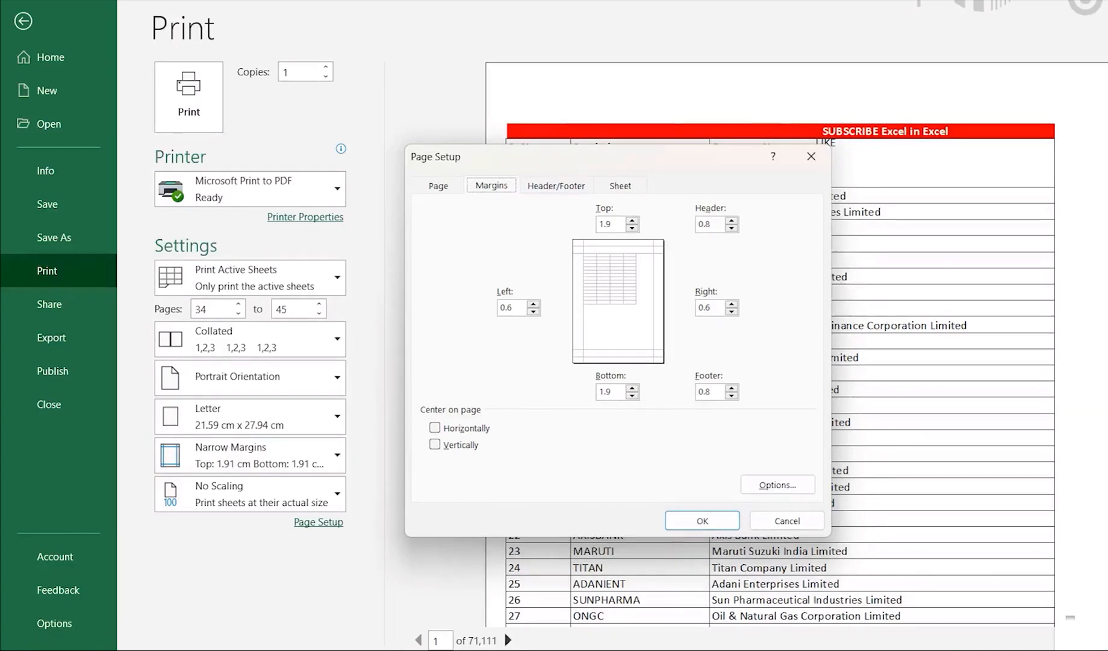
click(612, 392)
click(717, 395)
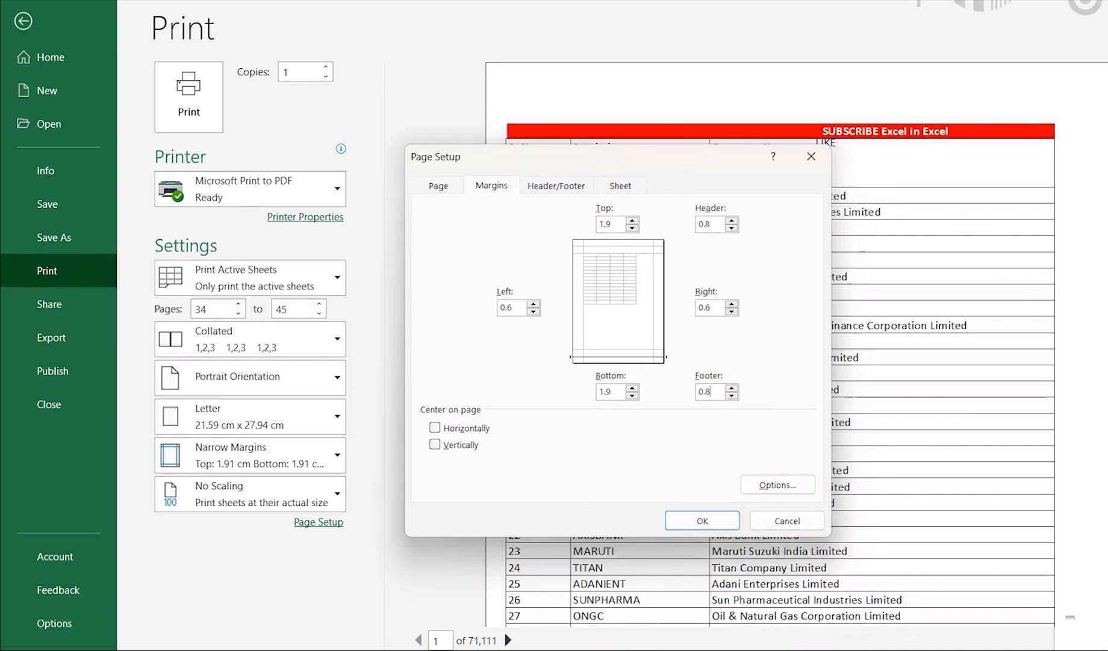
click(702, 520)
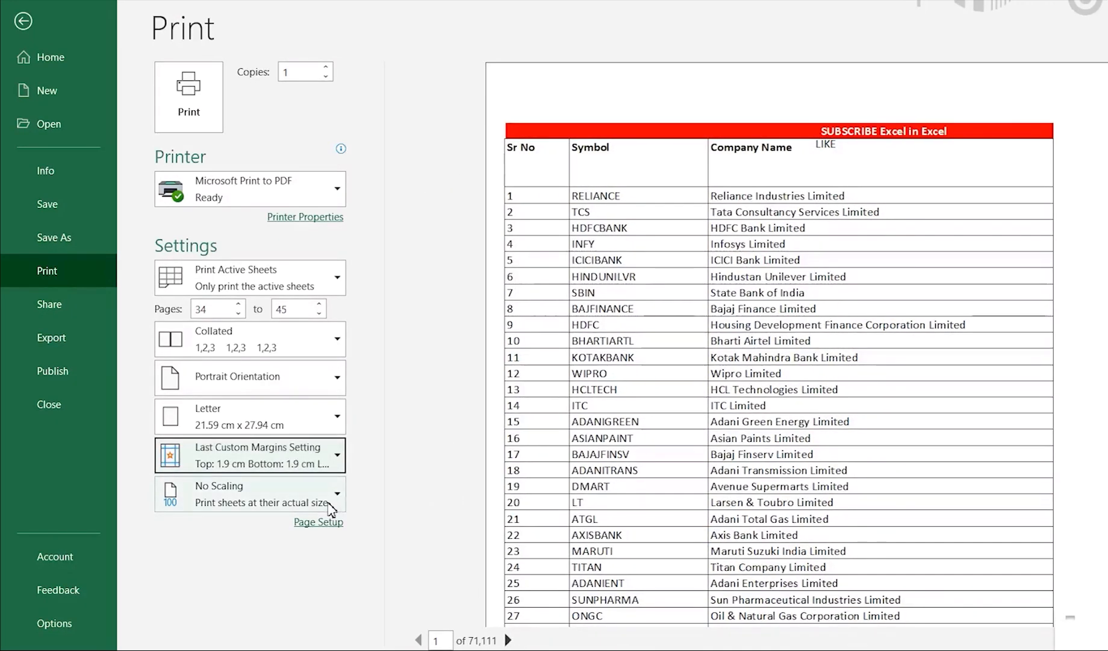
Compare the Fit Sheet, Fit All Columns and Fit All Rows on One Page scaling options, and return to No Scaling.
click(330, 509)
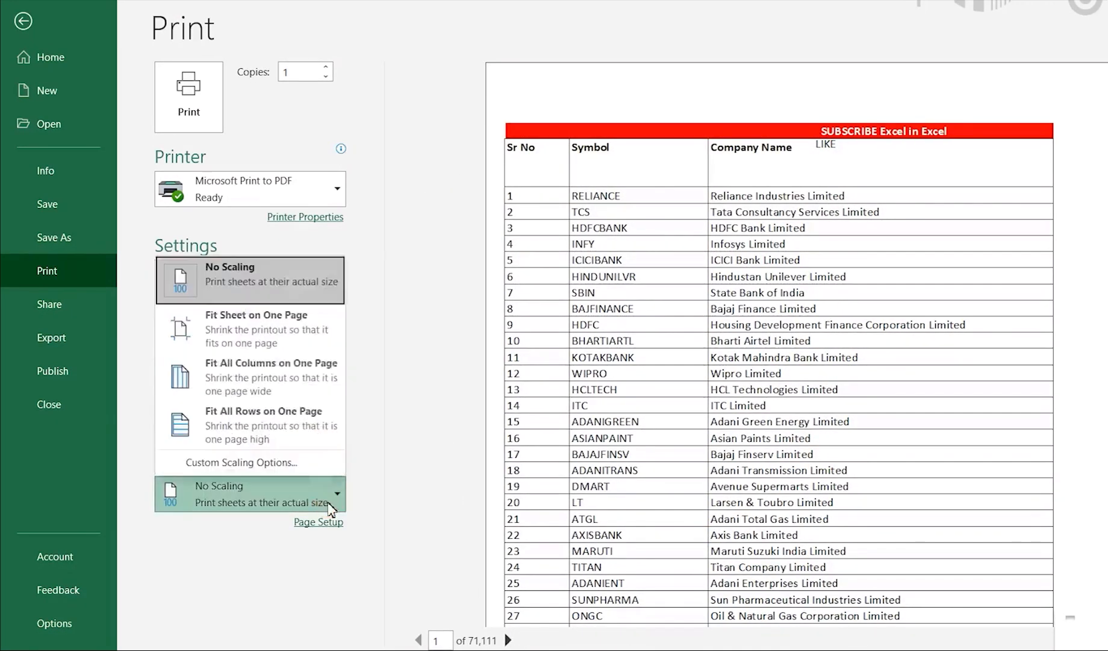
click(303, 329)
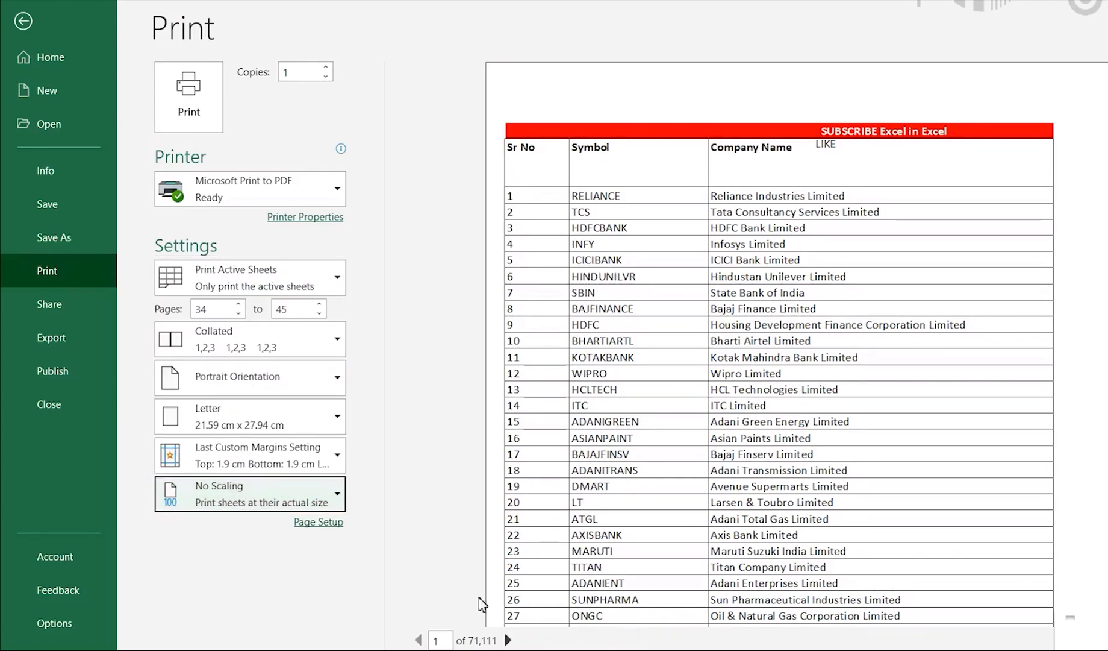
click(290, 496)
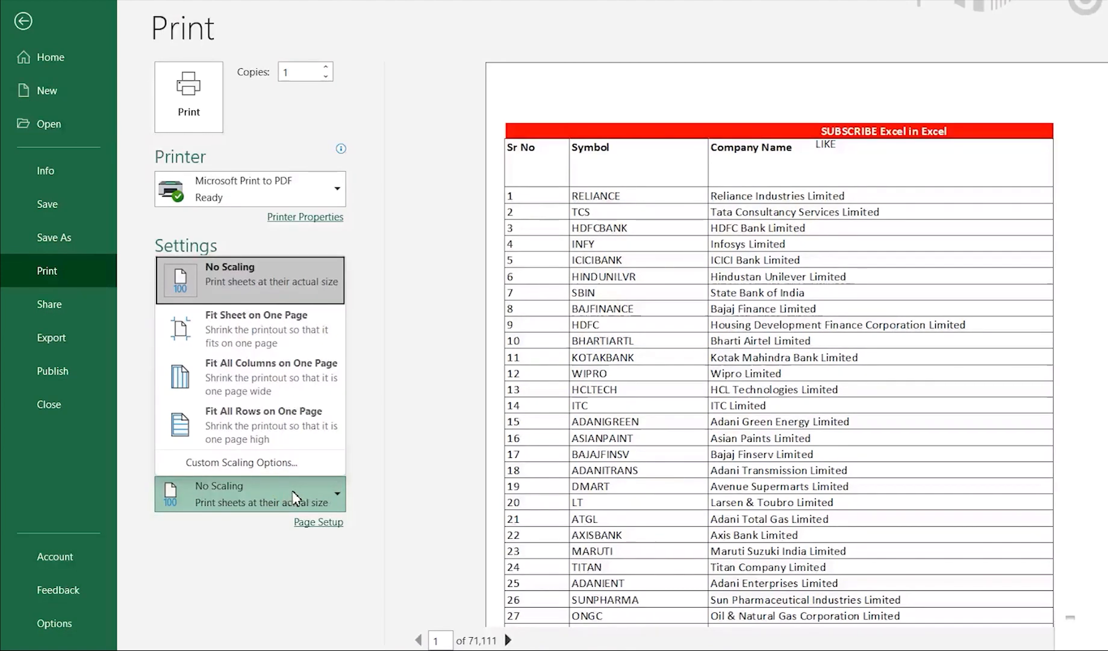
click(234, 341)
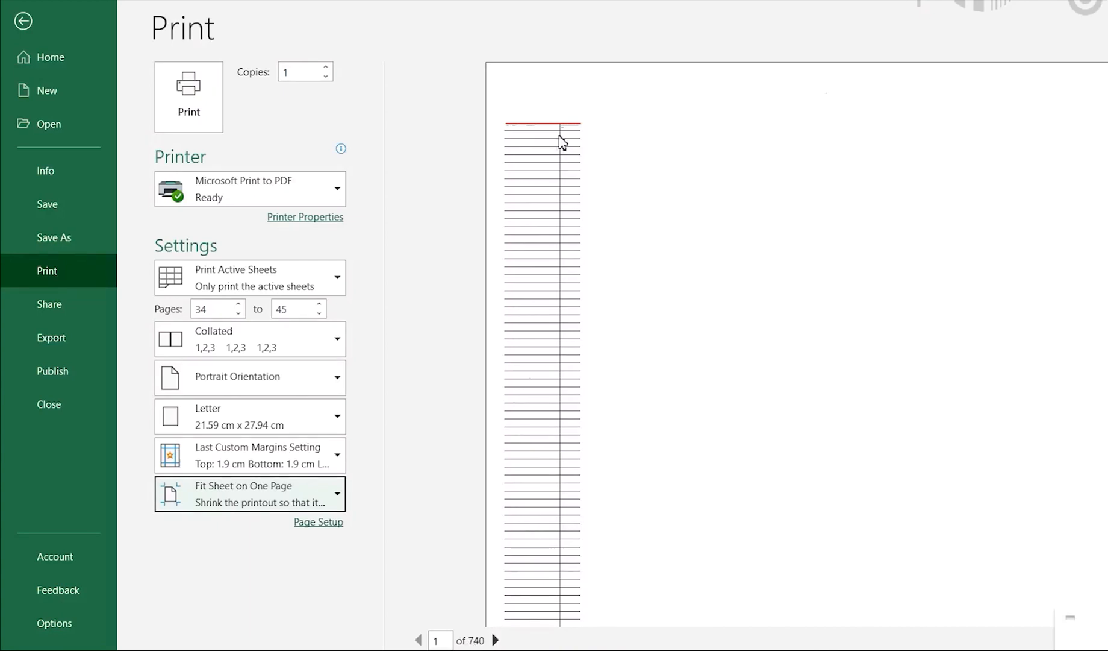
click(311, 502)
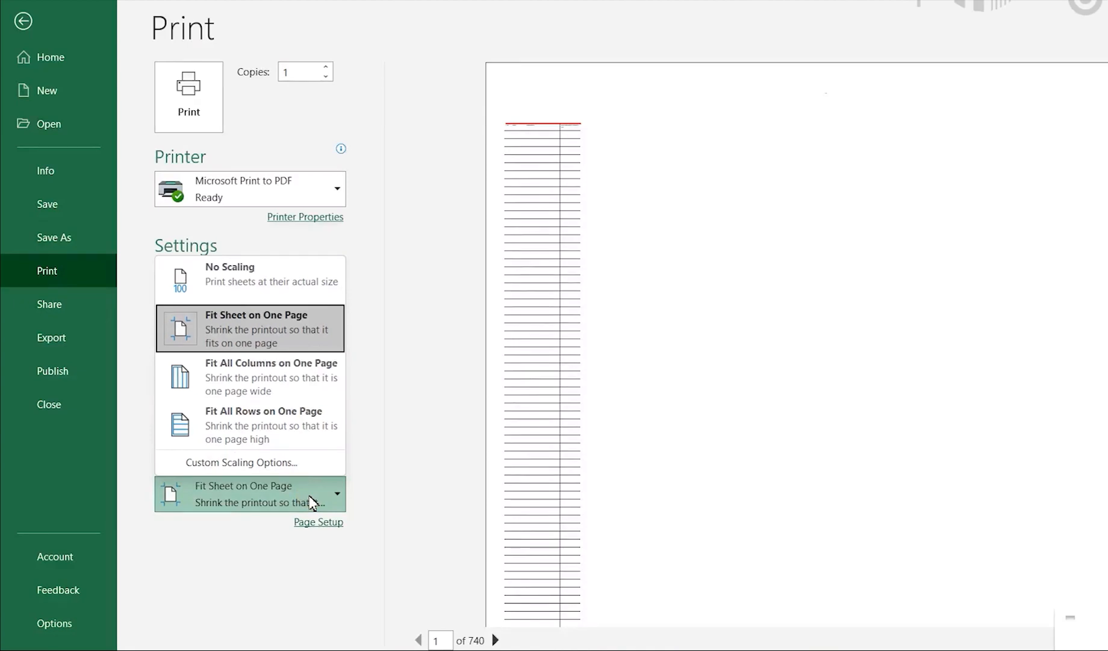
click(309, 378)
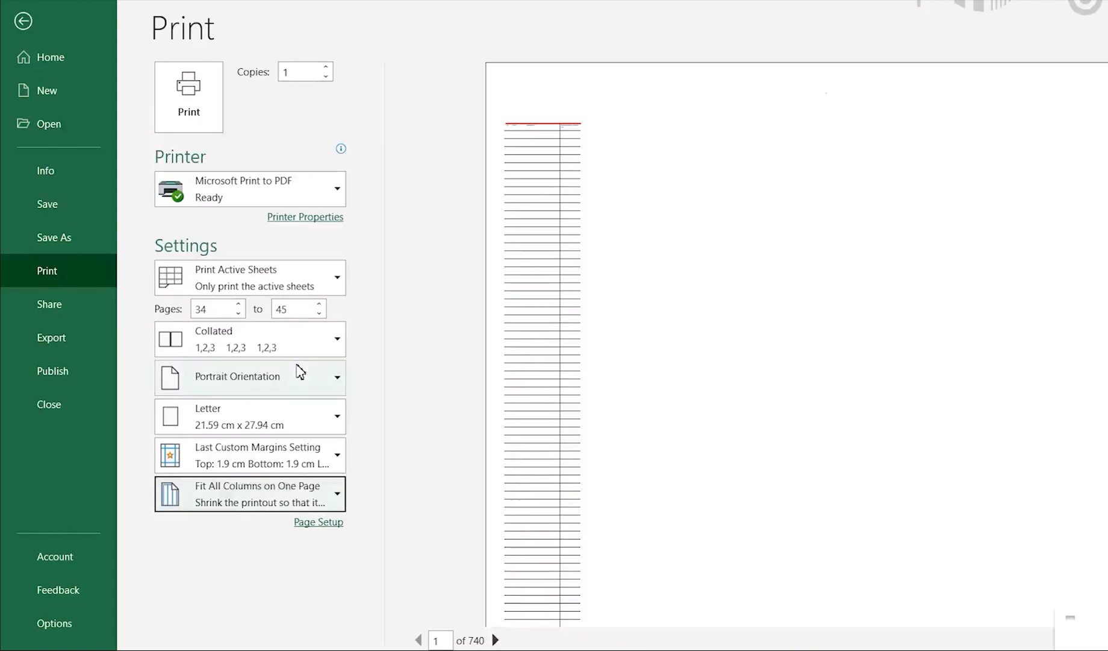
click(319, 503)
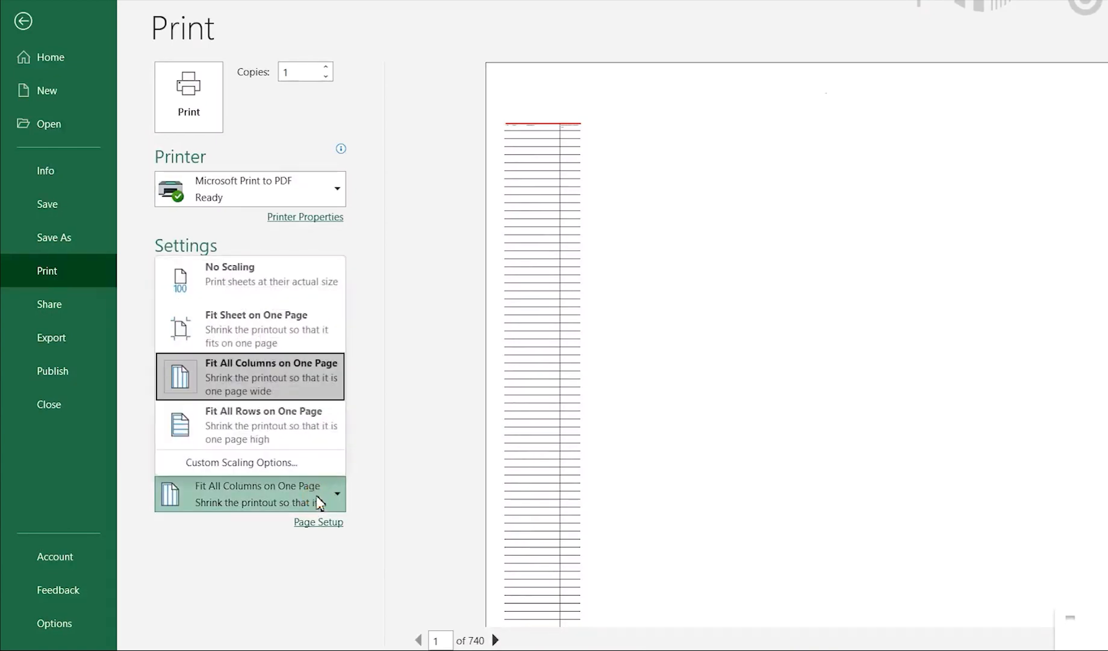
click(279, 424)
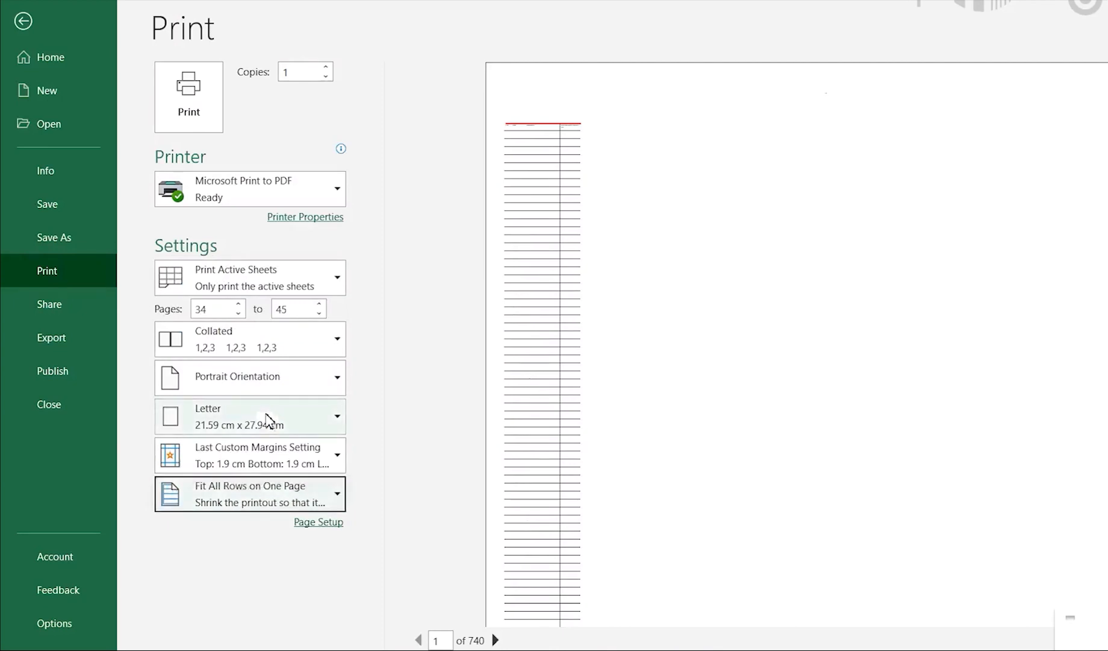
click(274, 505)
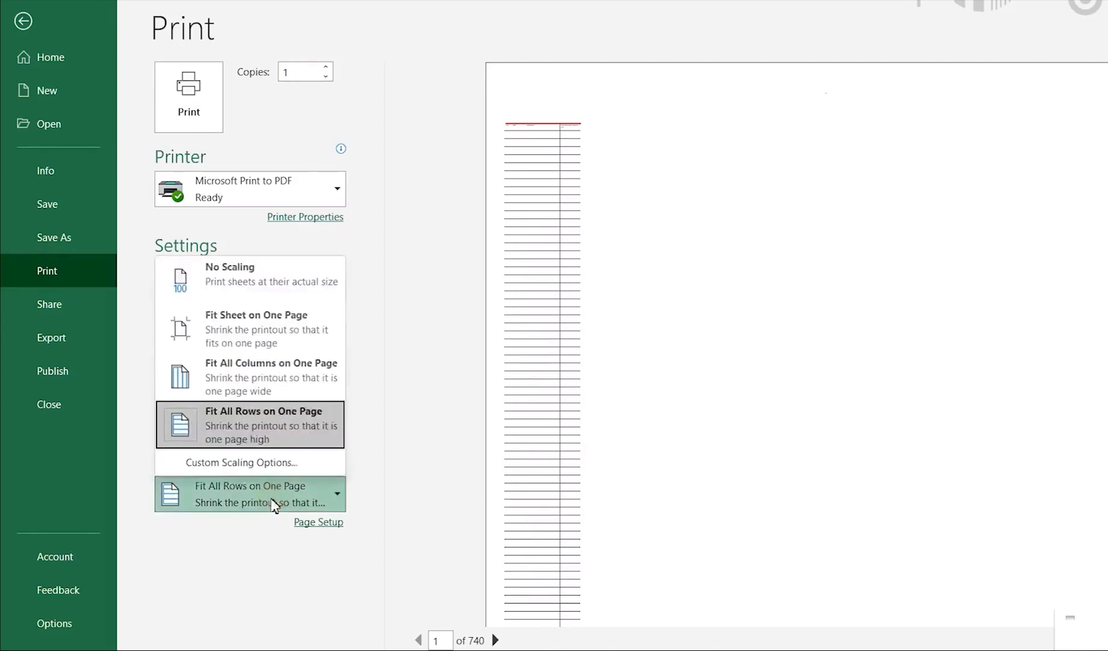
click(247, 288)
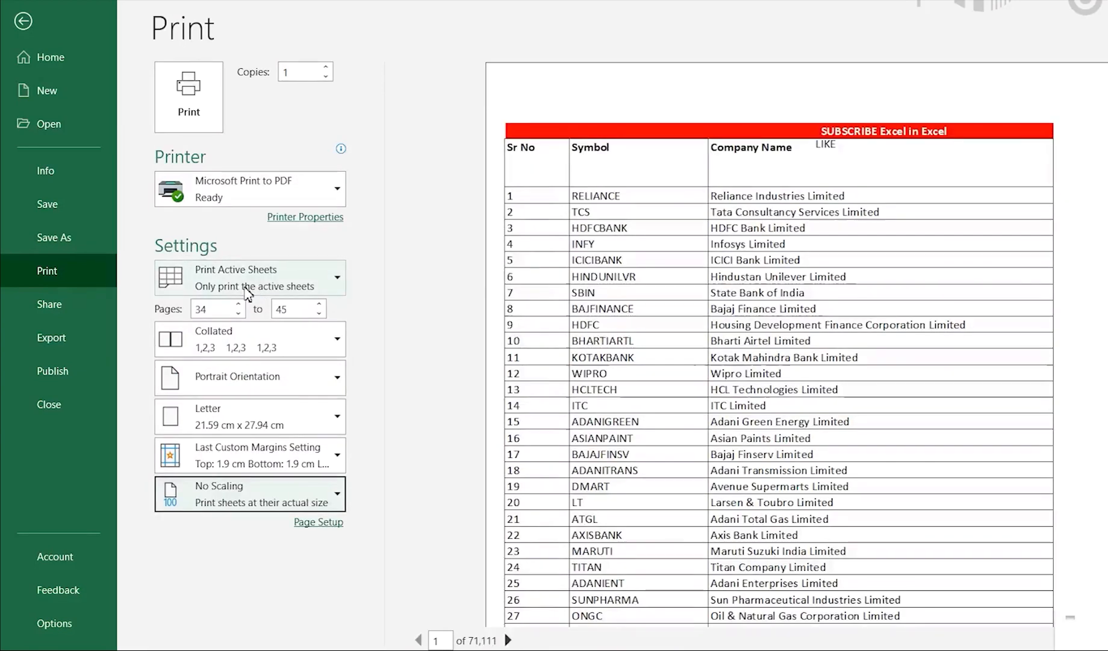
Insert a page break above row 5 (HDFCBANK) in Sheet1 and check it in the print preview.
key(Escape)
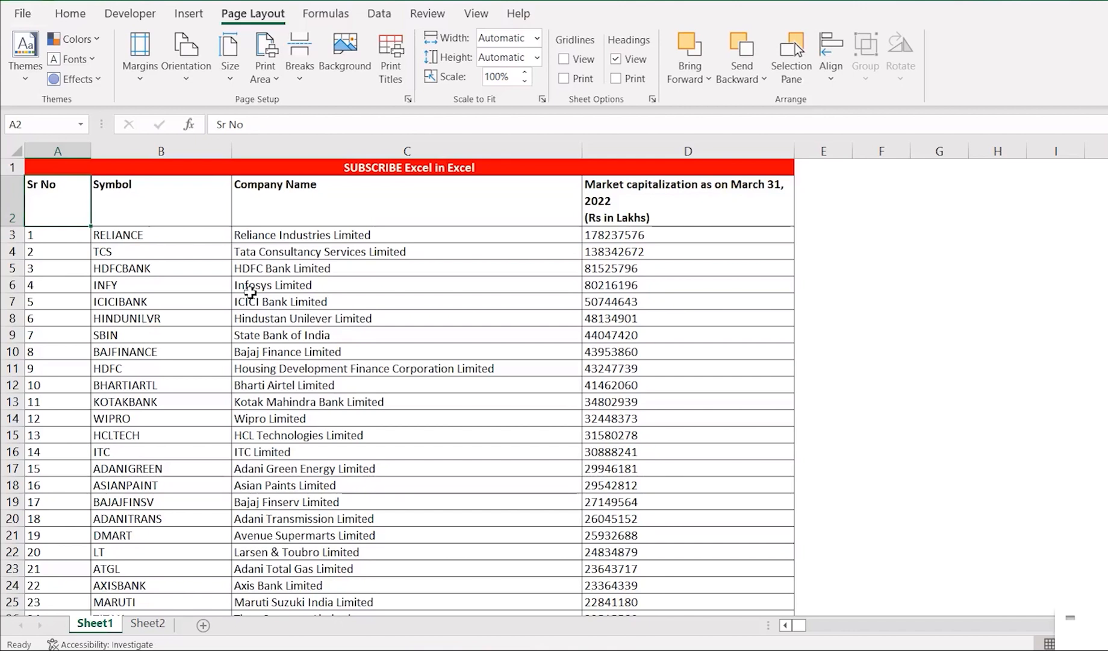
key(Down)
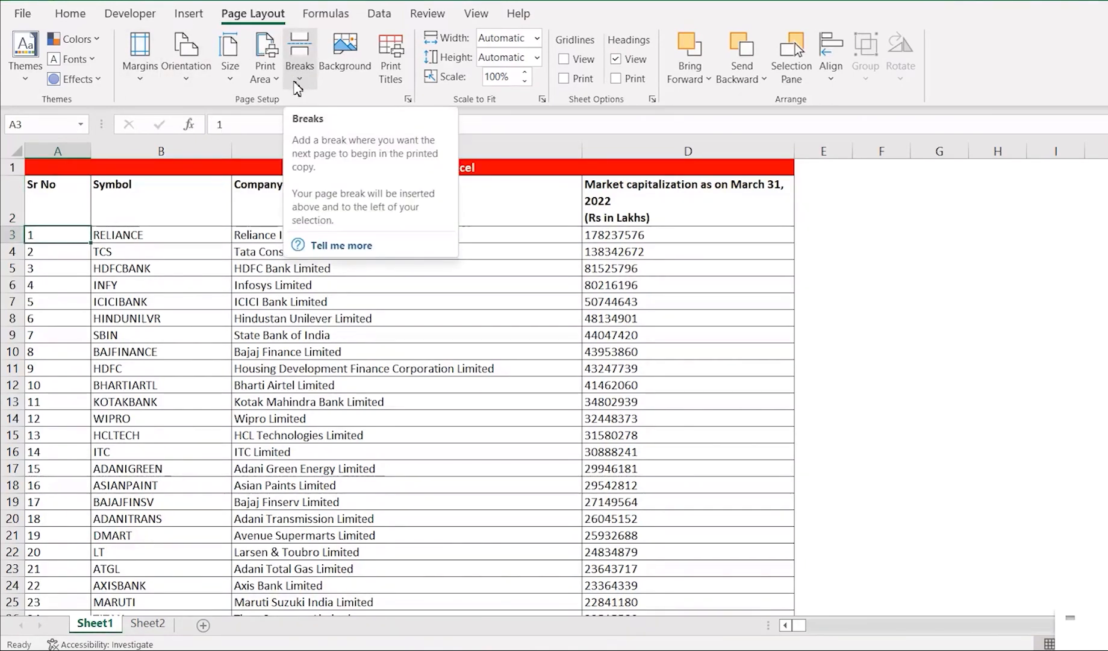
key(Down)
key(Down)
key(Down)
key(Up)
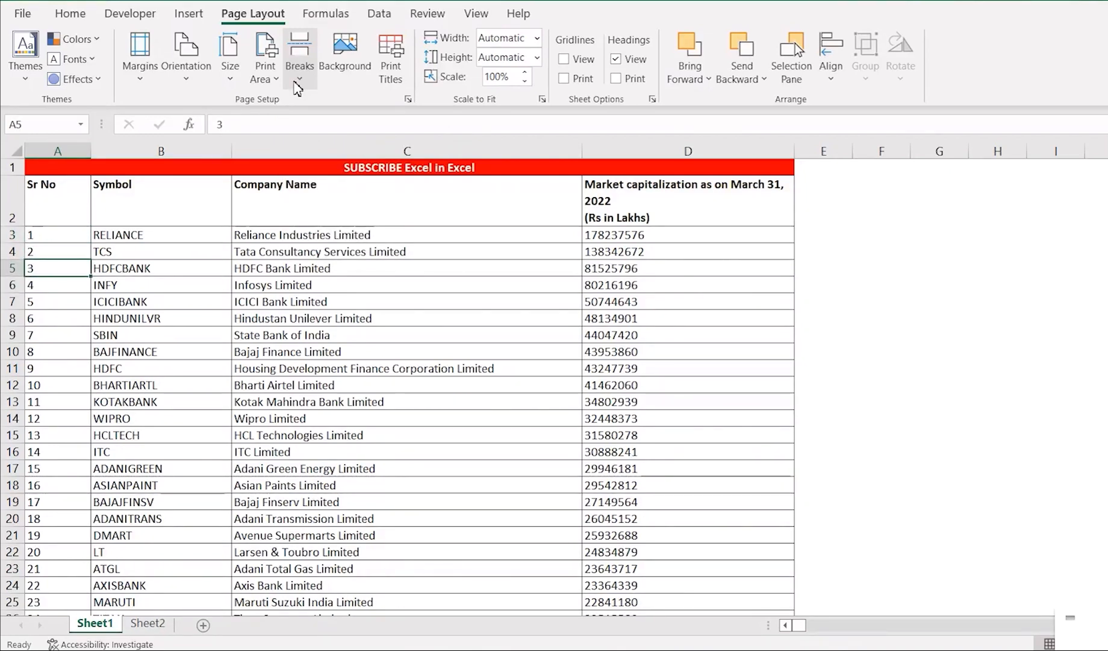
key(ctrl+shift+Right)
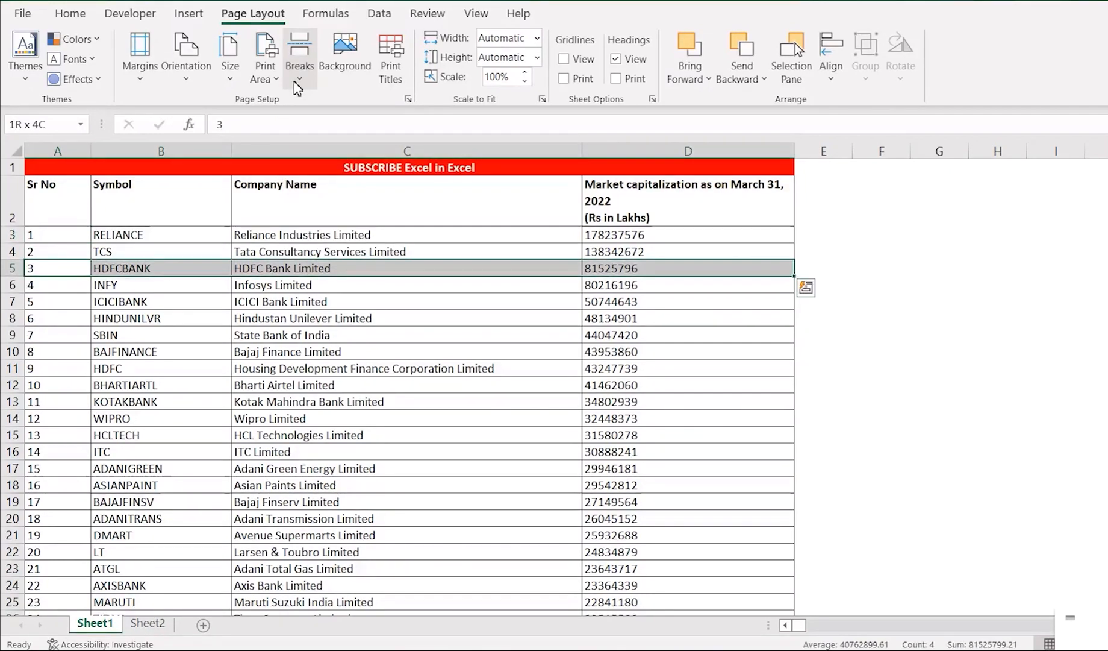
click(298, 84)
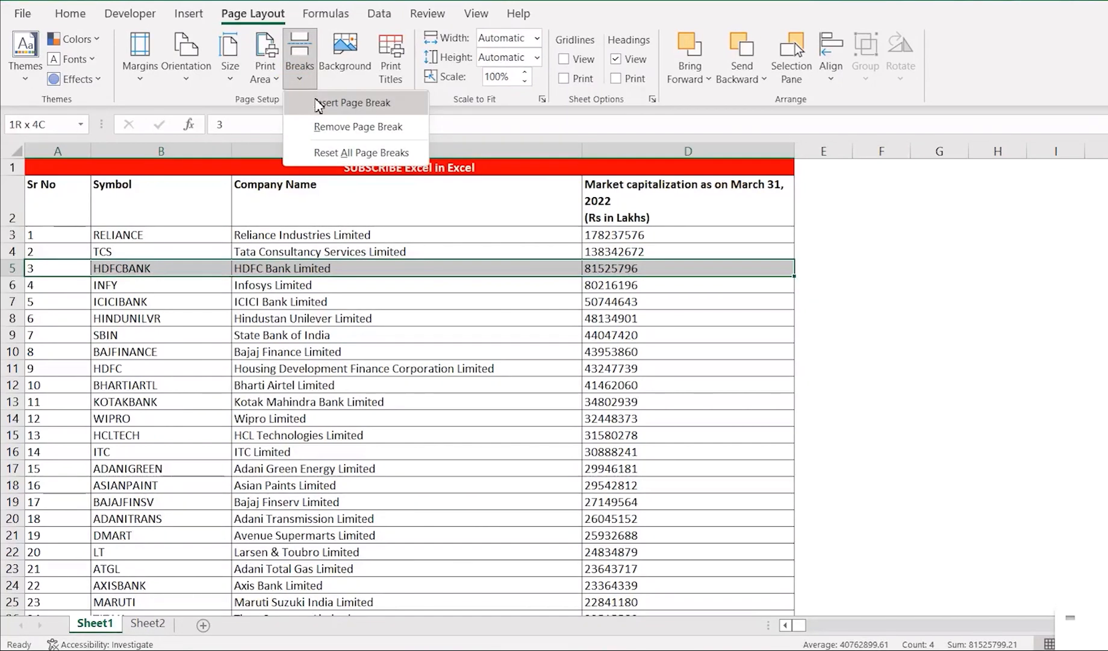
click(317, 104)
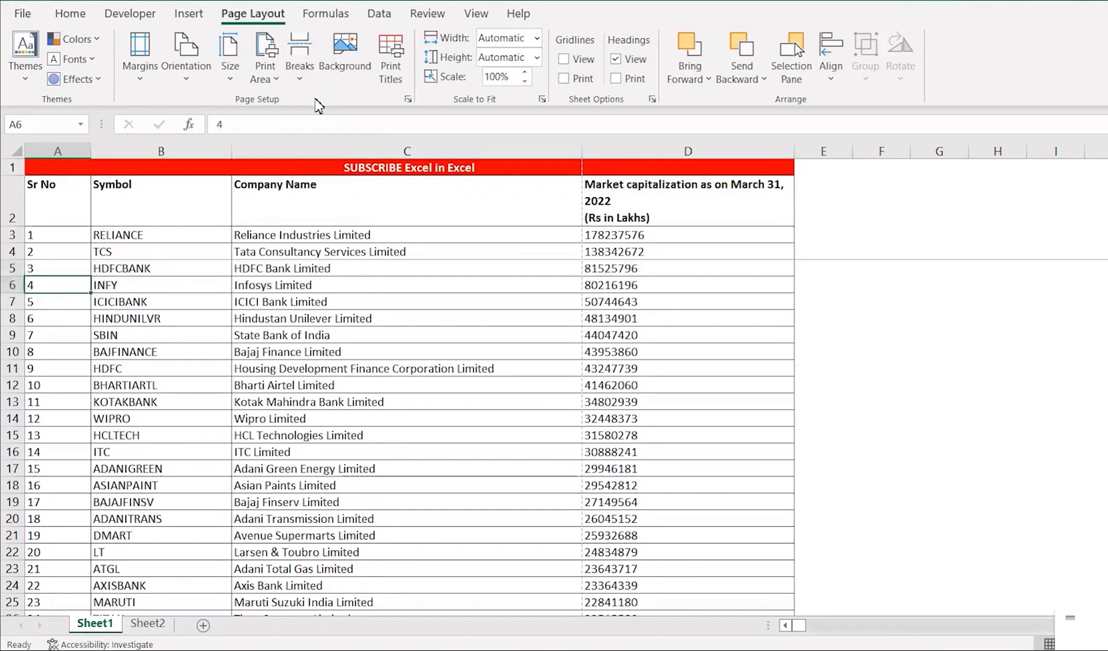
key(ctrl+p)
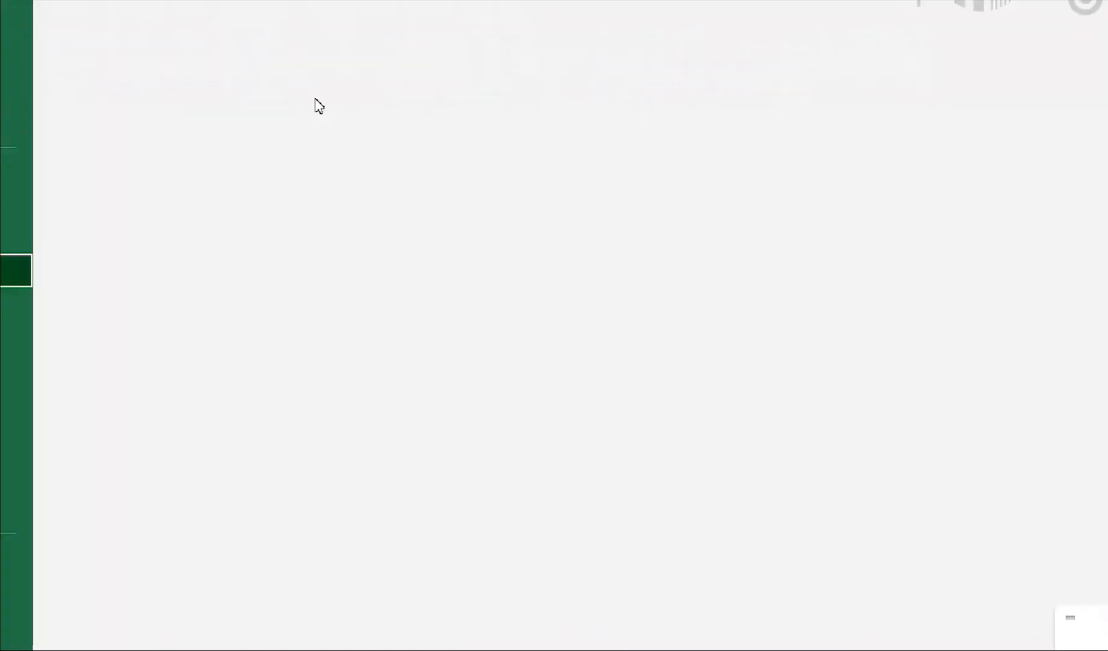
click(859, 379)
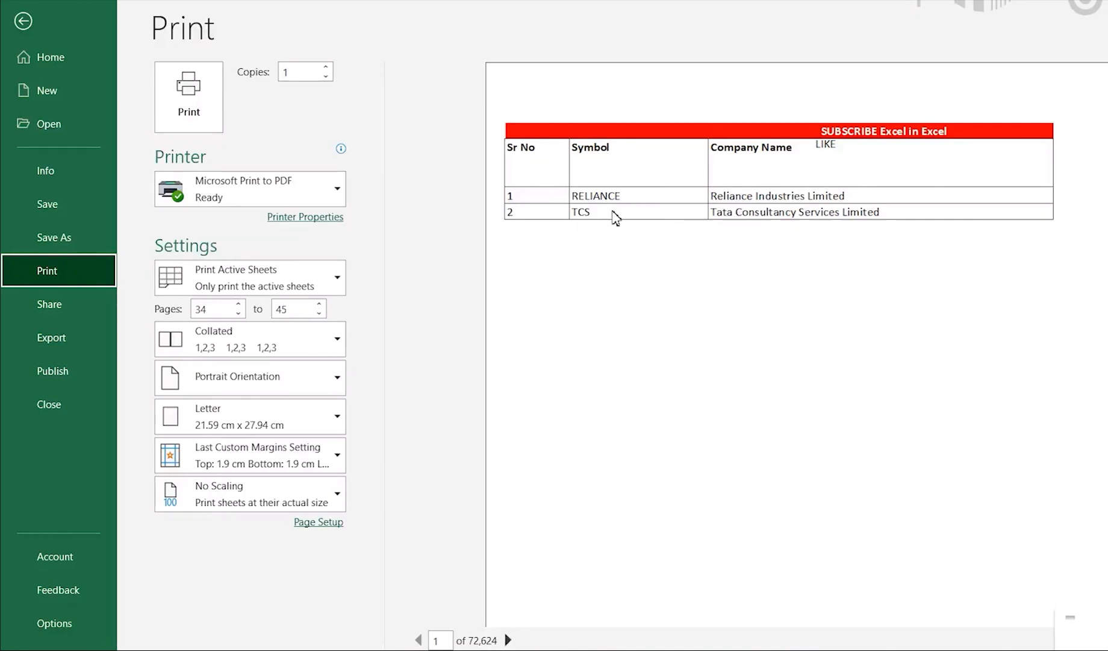
Remove the page break above row 5 (HDFCBANK) in Sheet1 and check the result in the print preview.
key(Escape)
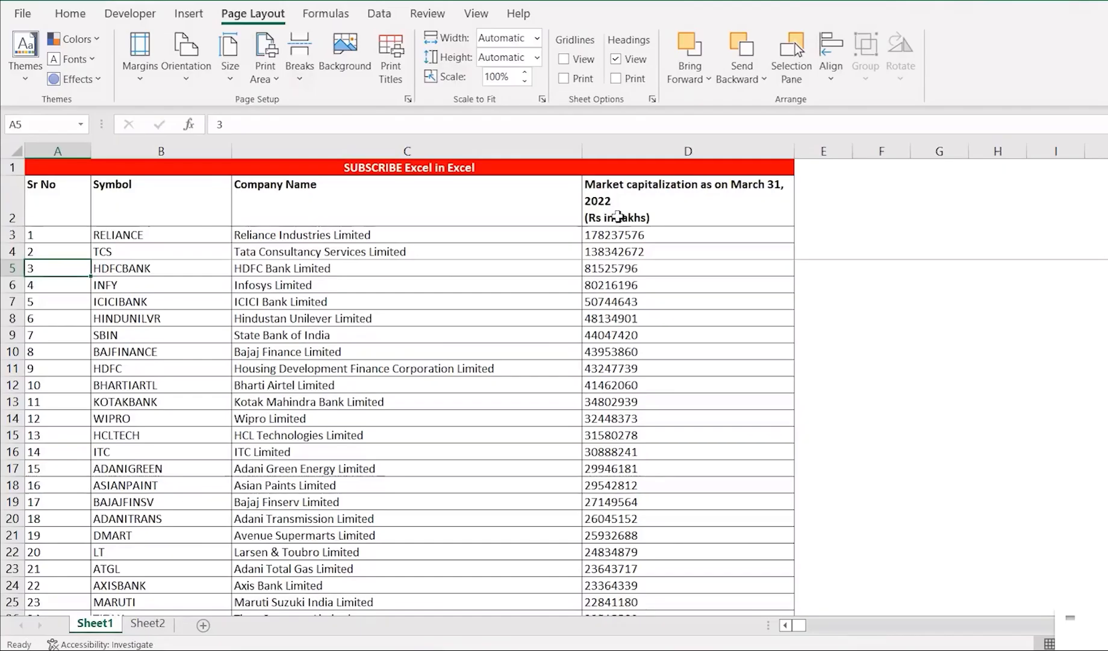
key(shift+Right)
key(shift+Right)
key(shift+Right)
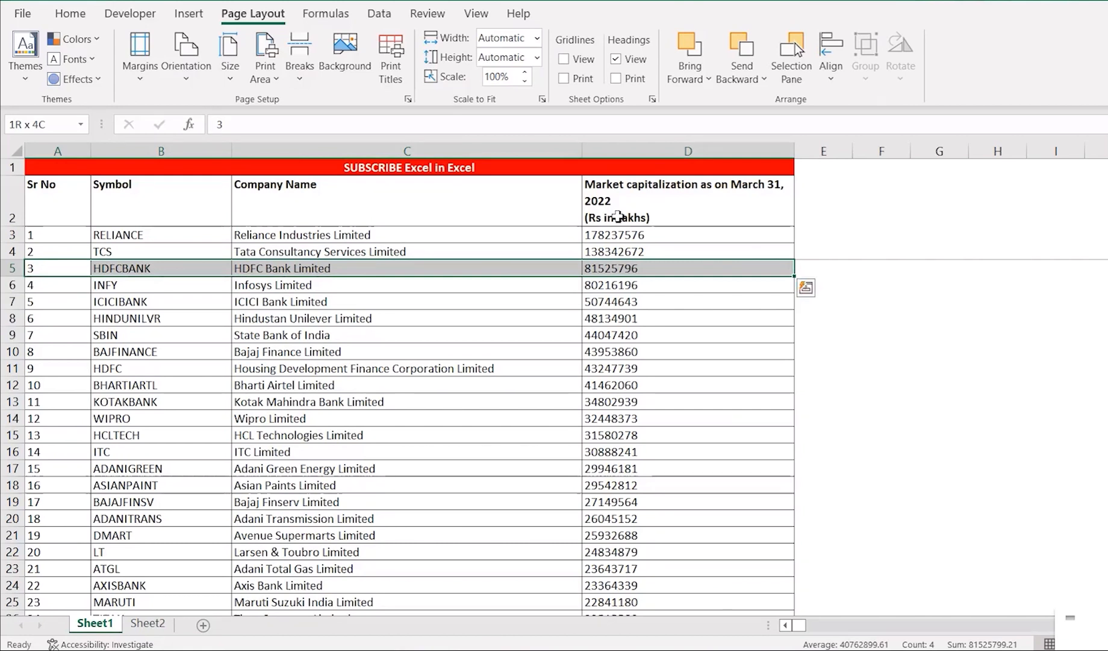
click(309, 79)
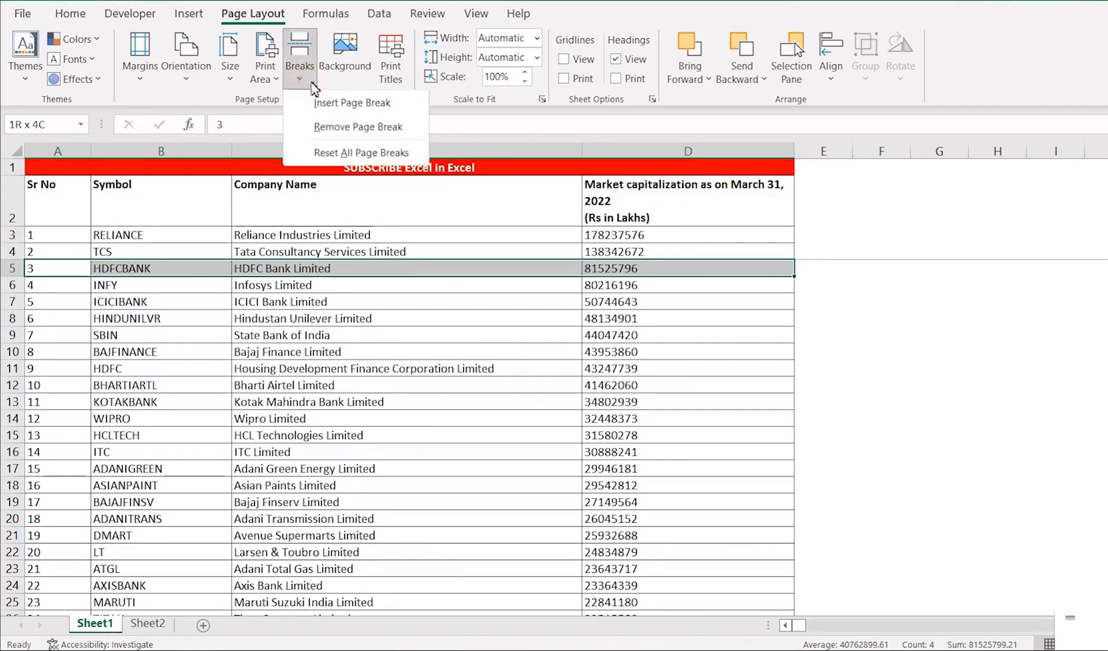
click(335, 128)
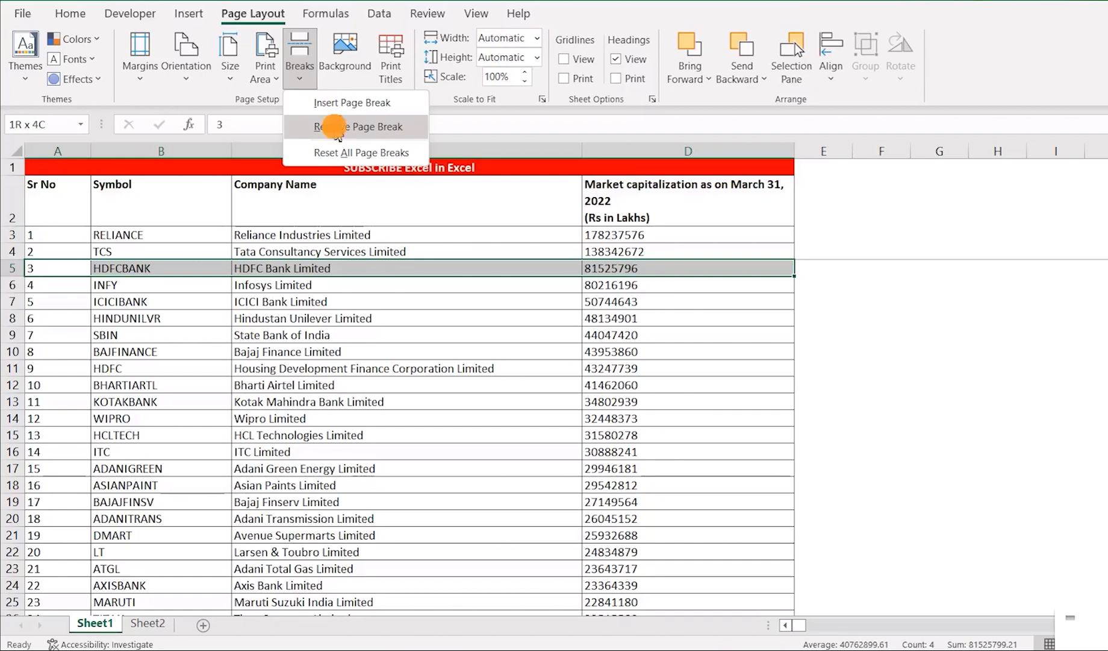
key(ctrl+p)
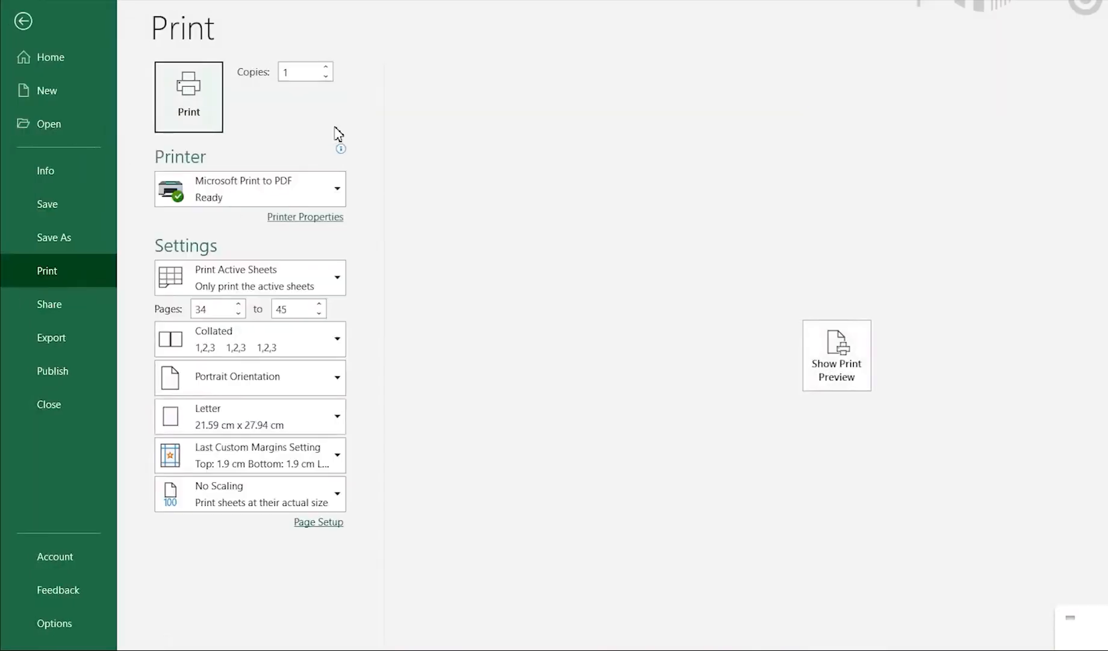
click(839, 361)
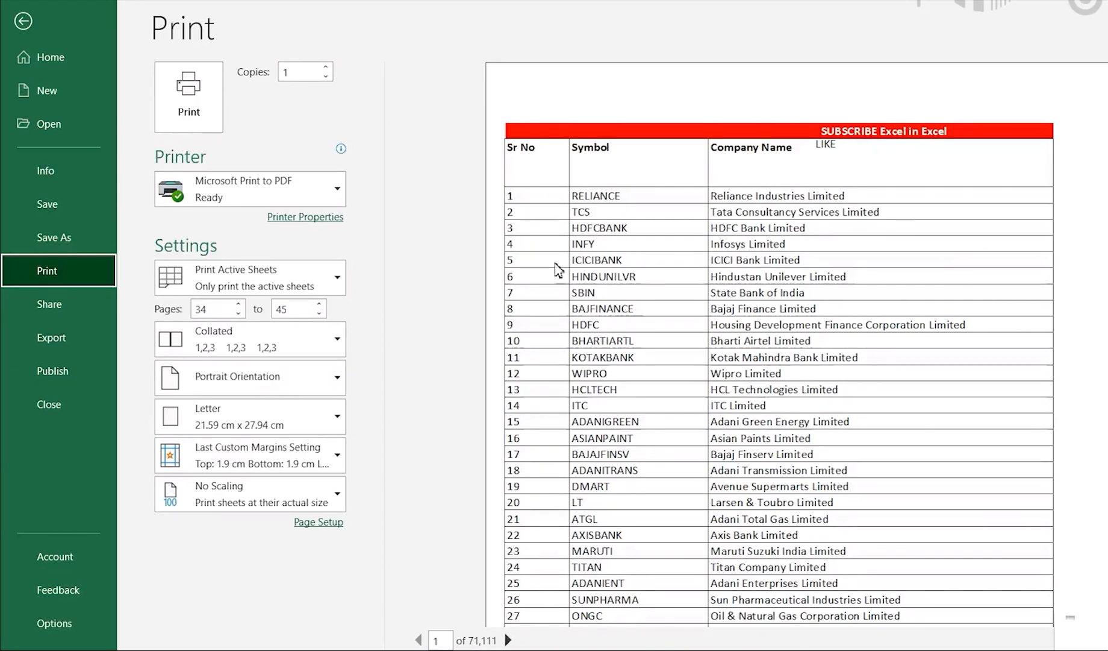
key(Escape)
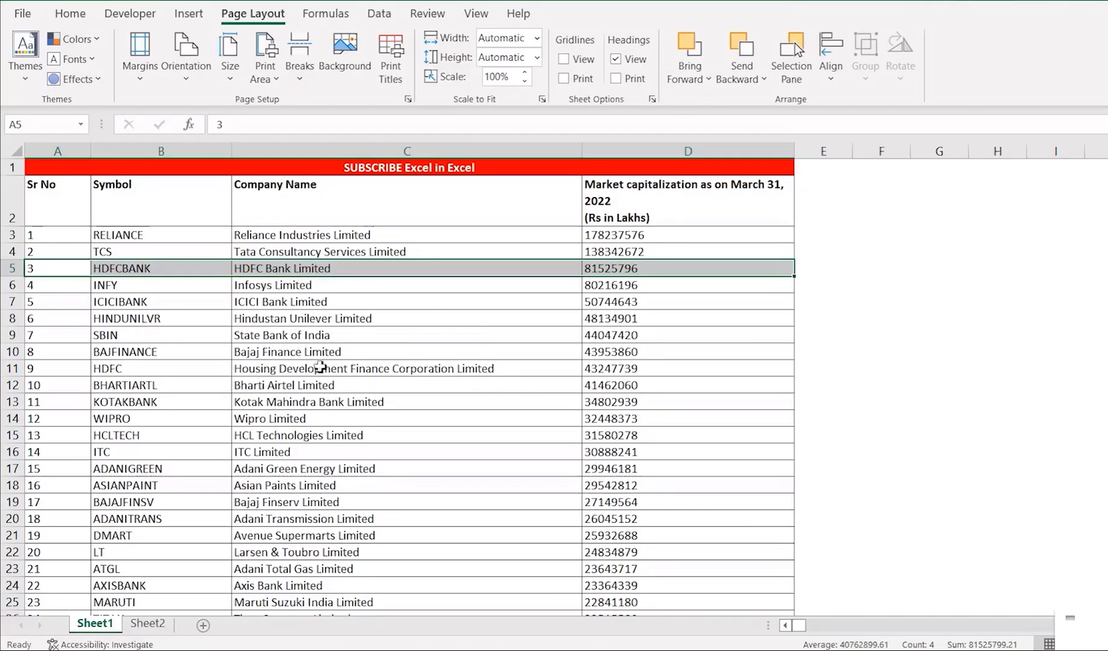
Set the range B5:D13, from HDFCBANK down to the KOTAKBANK row, as the print area of Sheet1.
key(Right)
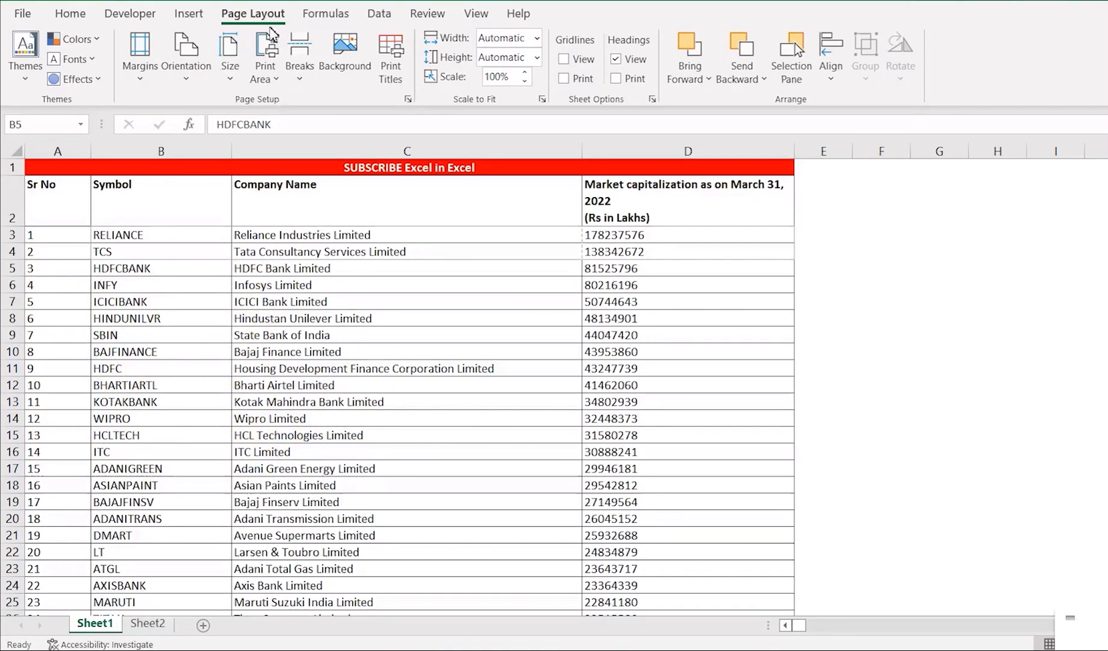
click(153, 288)
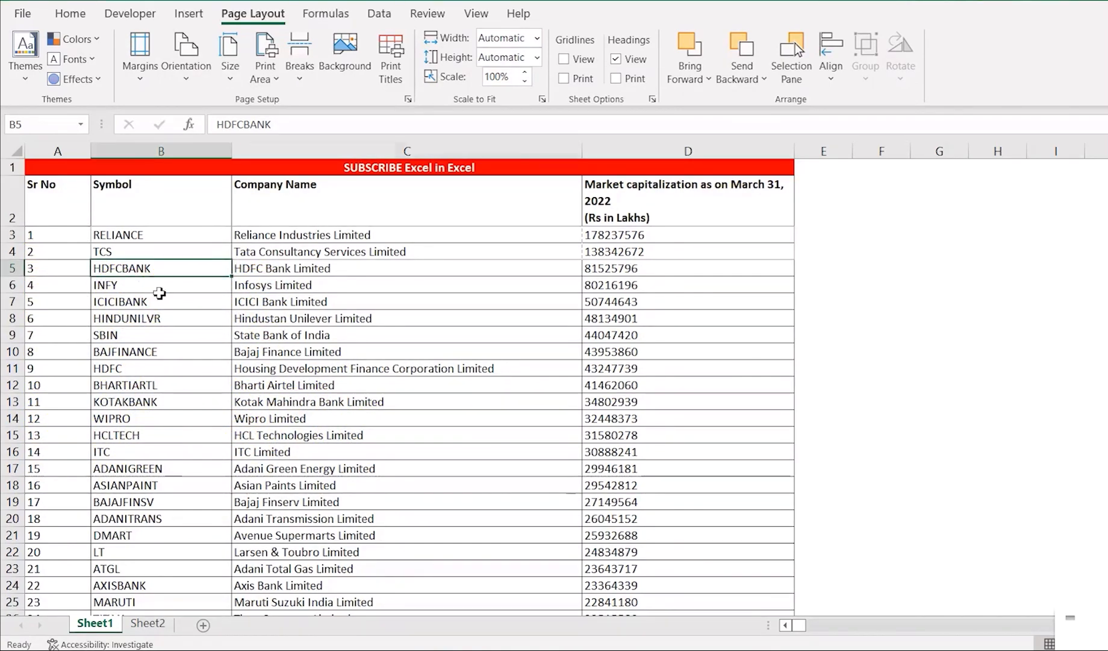
key(Right)
key(Left)
key(shift+Right)
key(shift+Right)
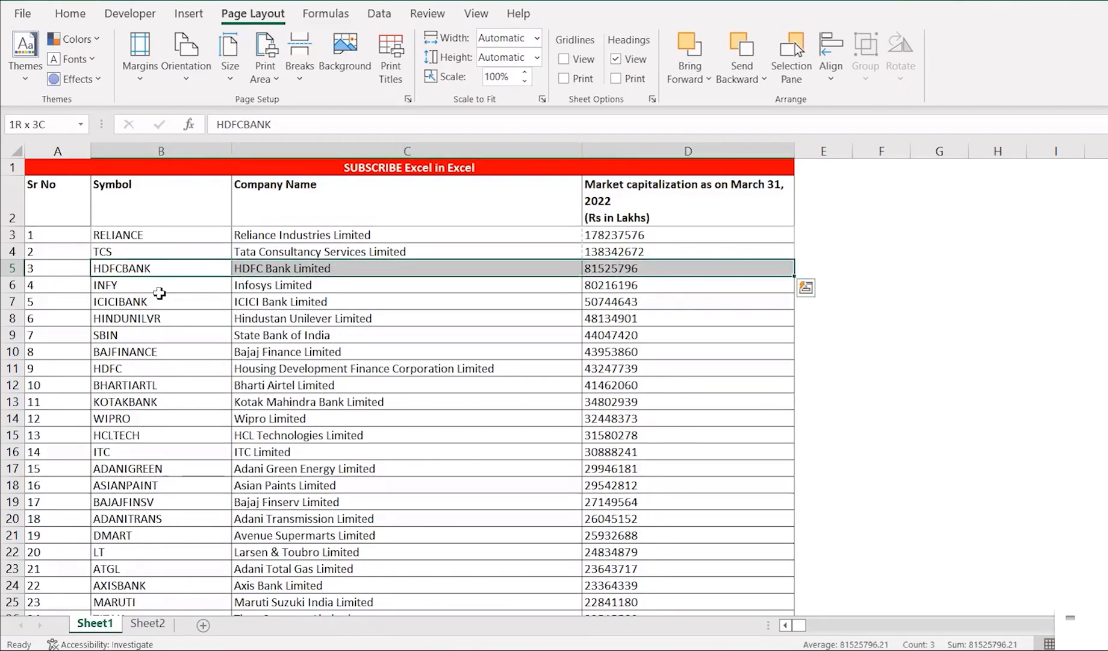
key(shift+Down)
key(shift+Down)
key(shift+Down)
key(shift+Down)
key(shift+Down)
key(shift+Down)
key(shift+Down)
key(shift+Down)
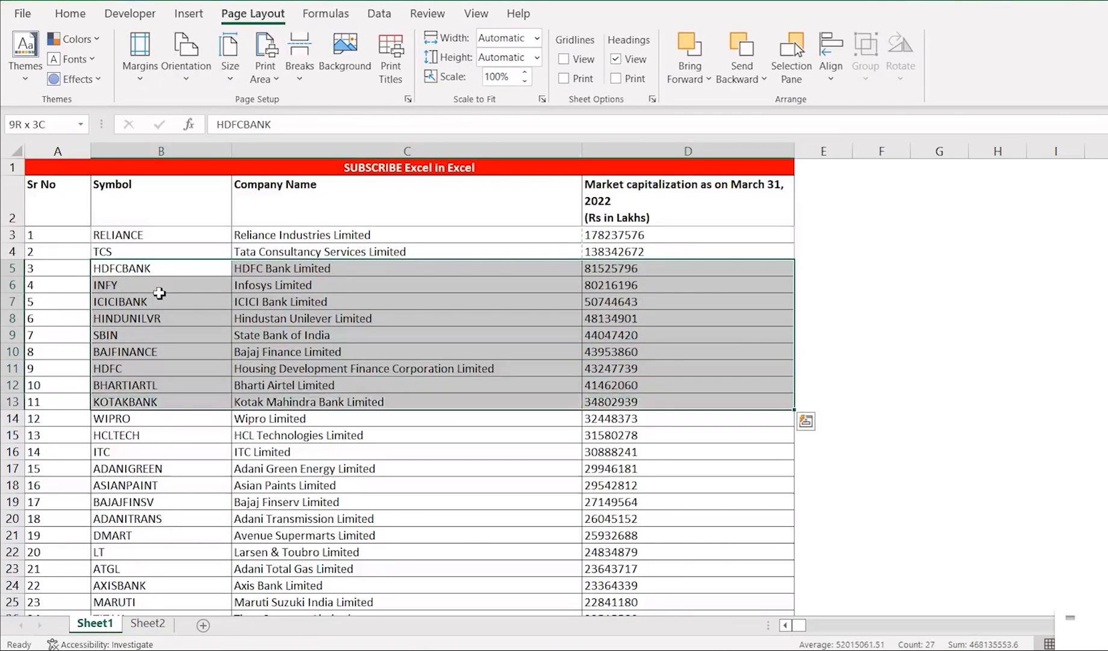
click(270, 76)
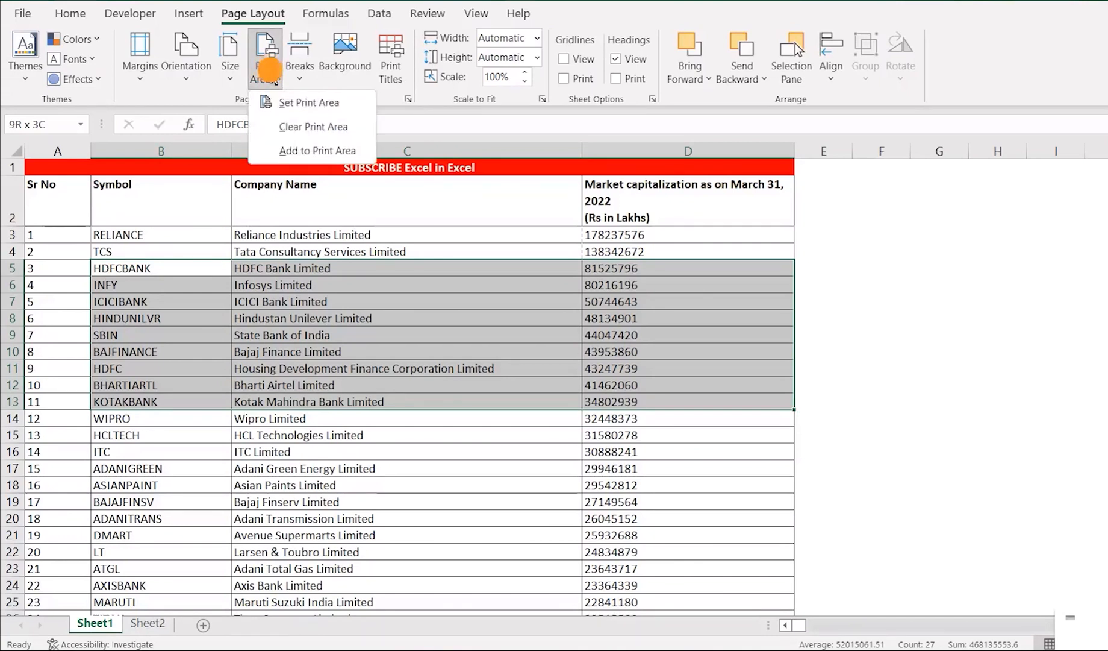
click(291, 103)
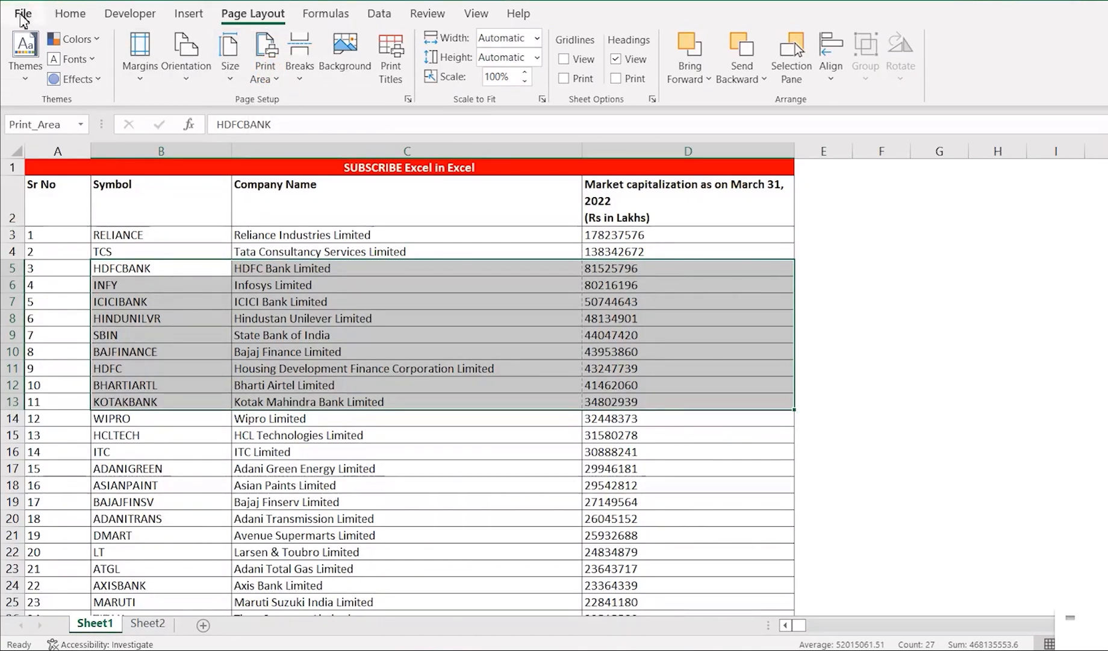
Check how the selected print area appears in the print preview, and return to the worksheet.
click(22, 16)
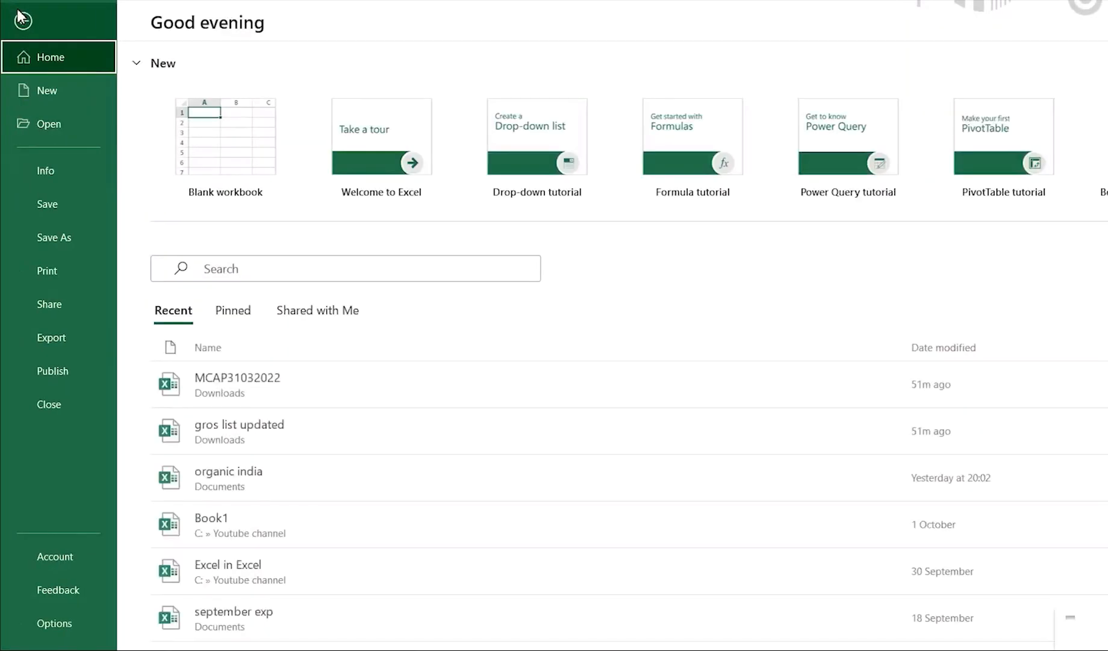
click(53, 267)
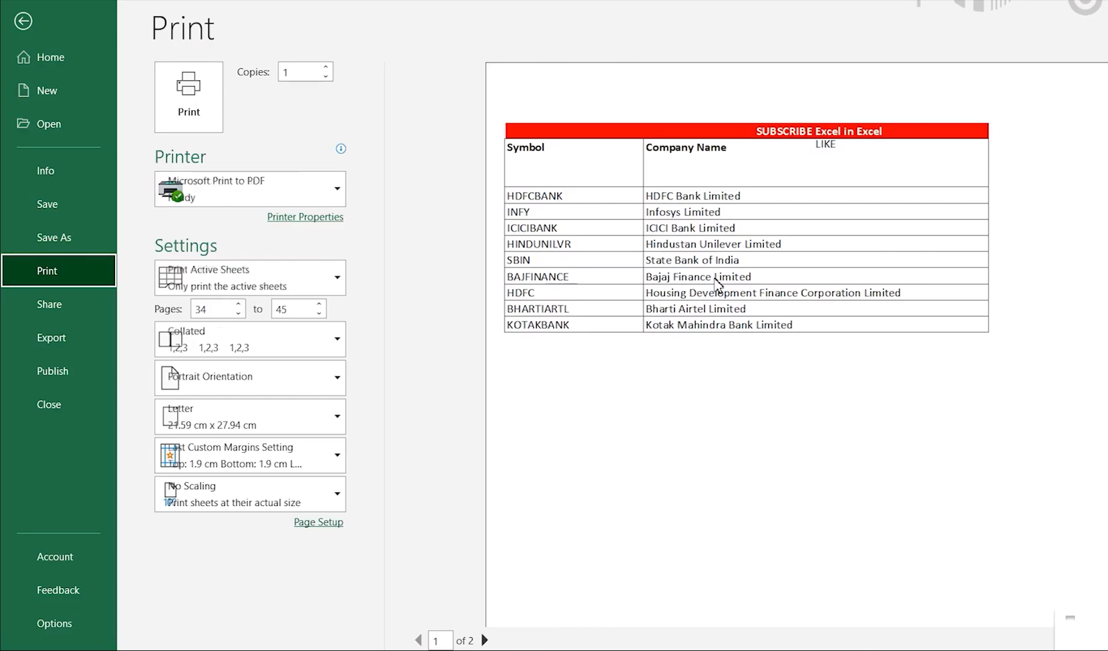
key(Escape)
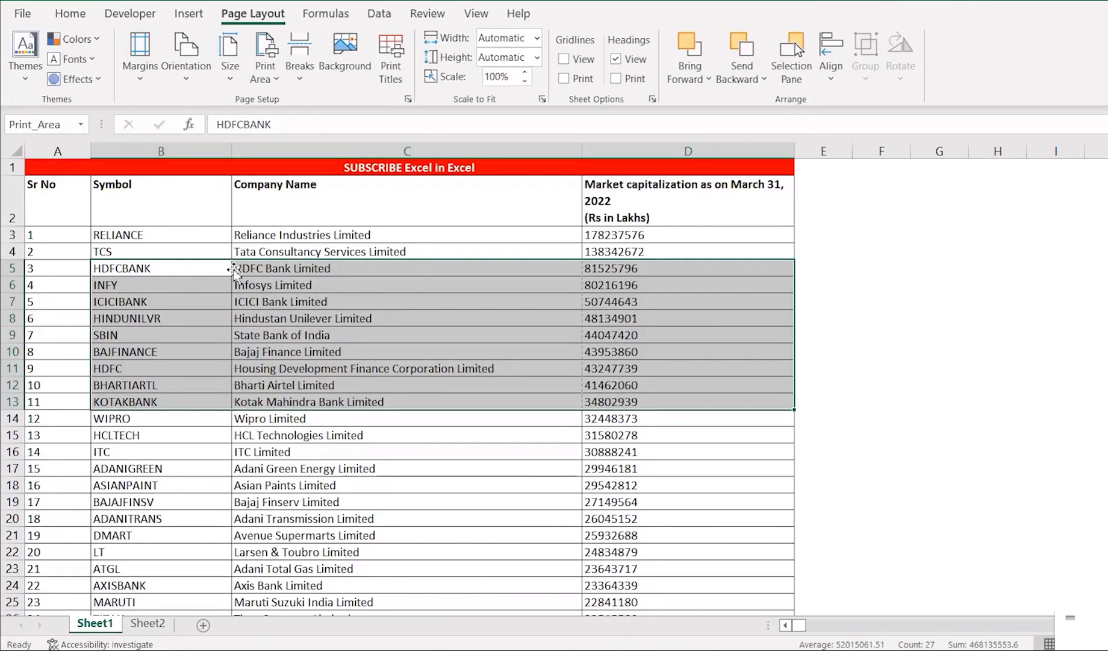